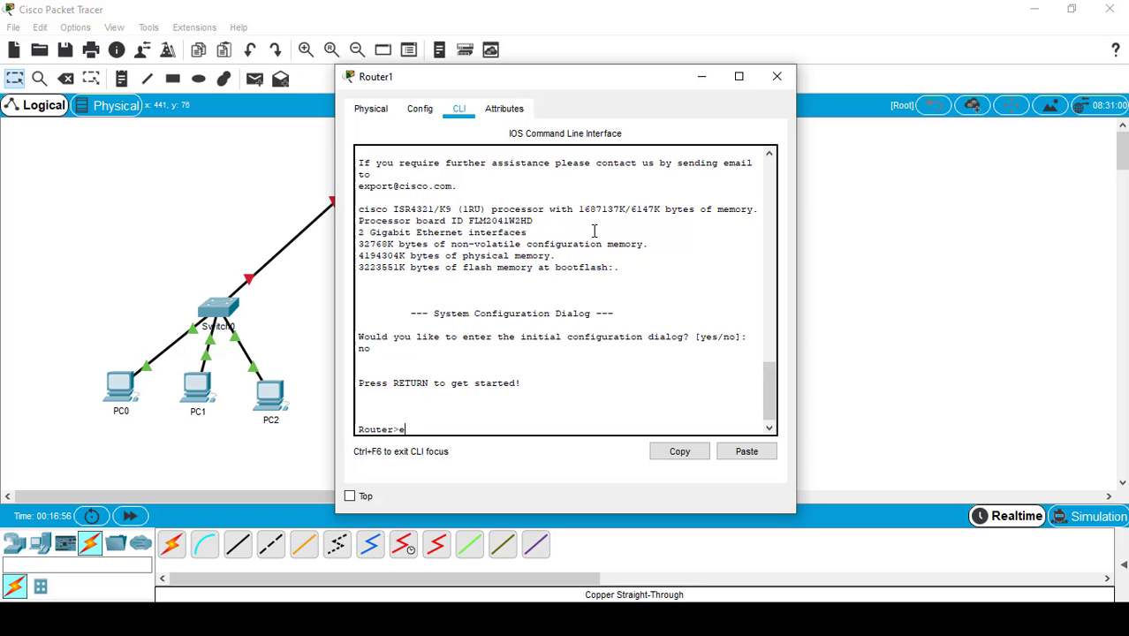
# - Enter privileged EXEC mode and open global configuration mode on Router1
pyautogui.write('n')
pyautogui.press('Return')
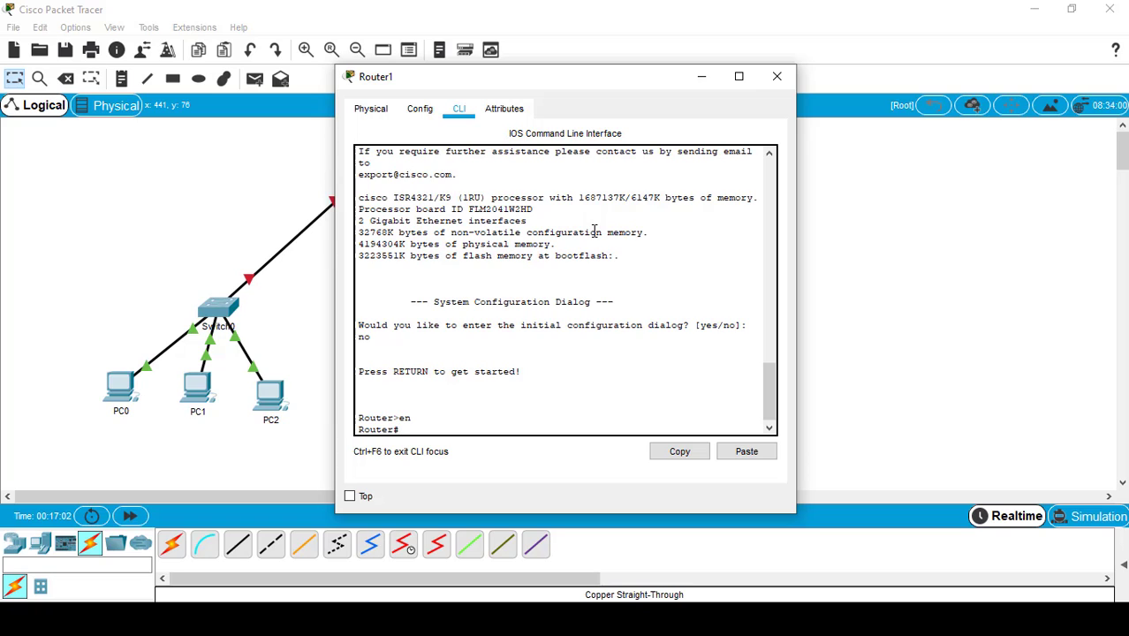
pyautogui.write('conf t')
pyautogui.press('Return')
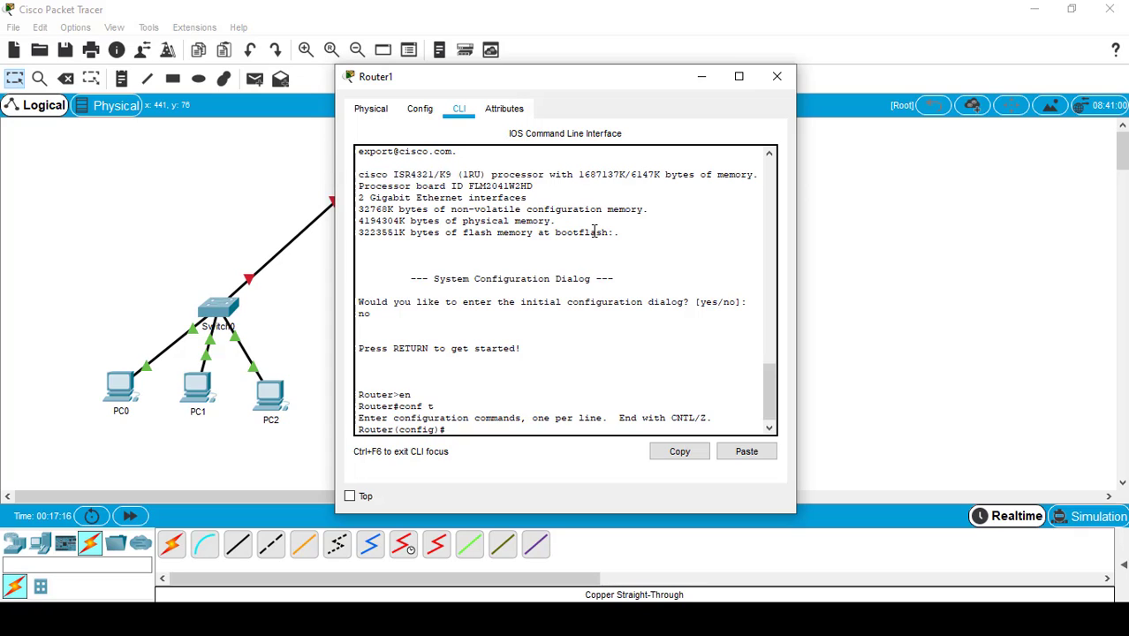
# - Set the login password on line console 0, enable login for it, and return to global configuration mode
pyautogui.write('line console')
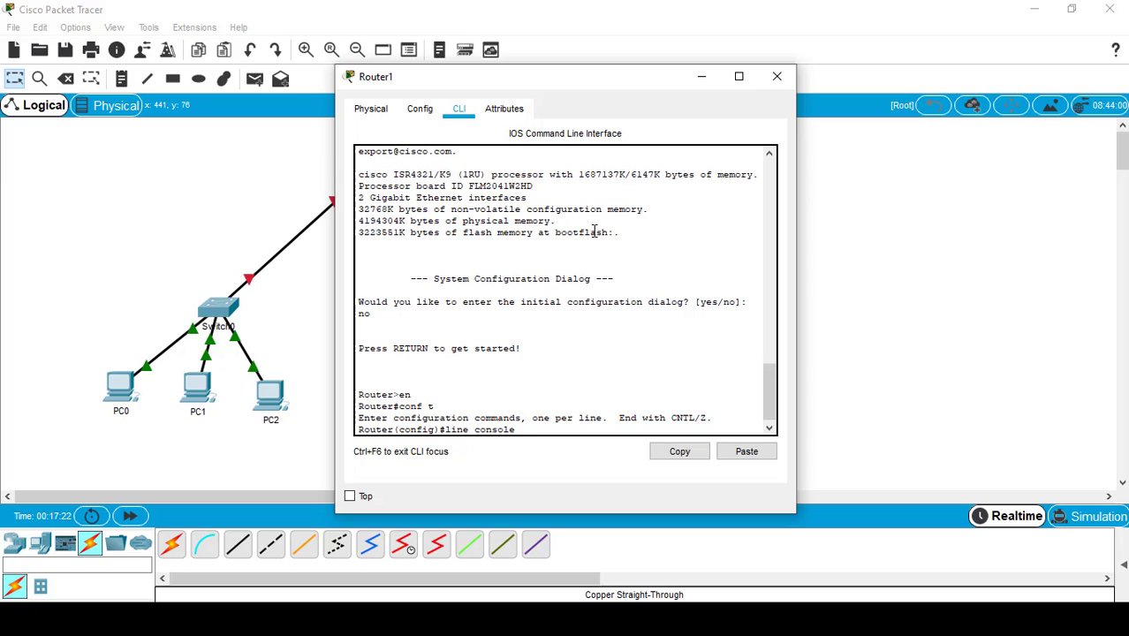
pyautogui.write(' 0')
pyautogui.press('Return')
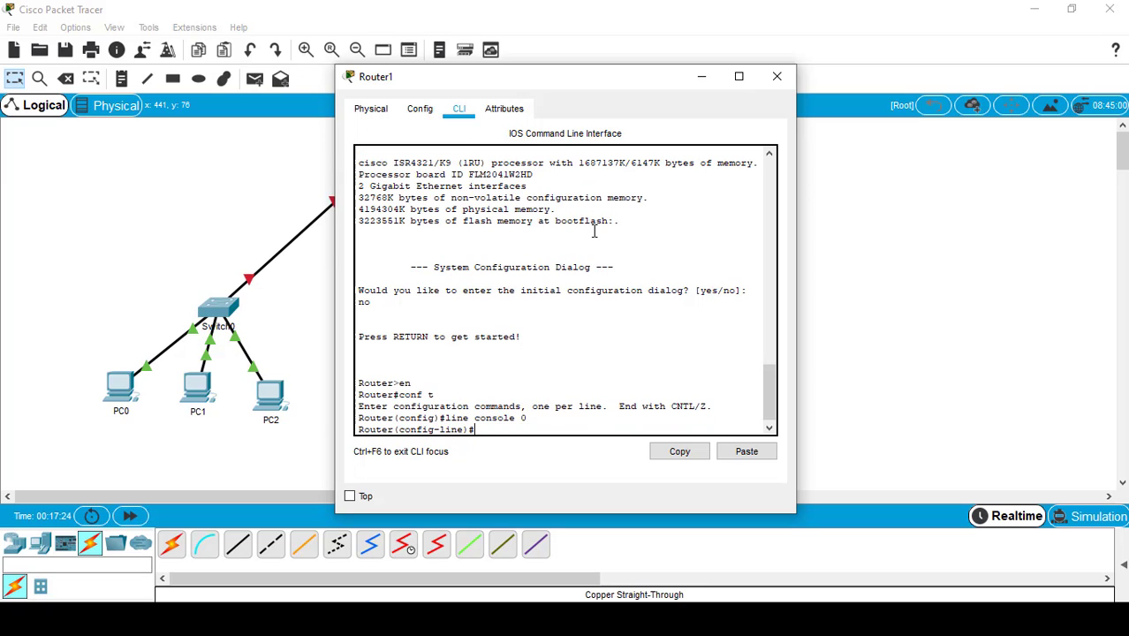
pyautogui.write('password jarkom')
pyautogui.press('Return')
pyautogui.write('login')
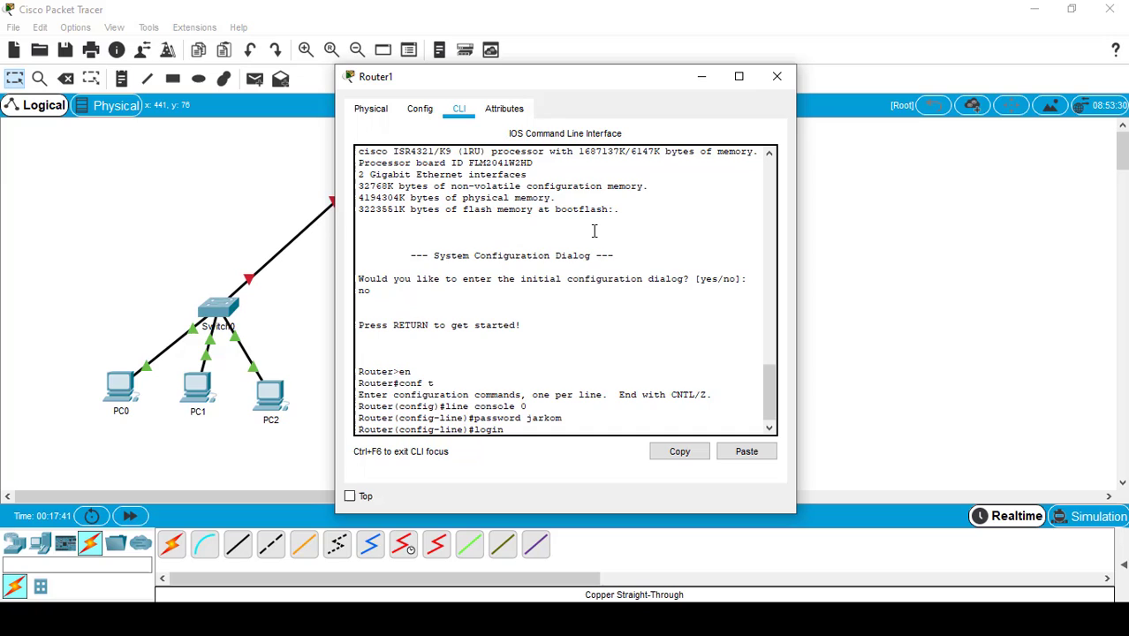
pyautogui.press('Return')
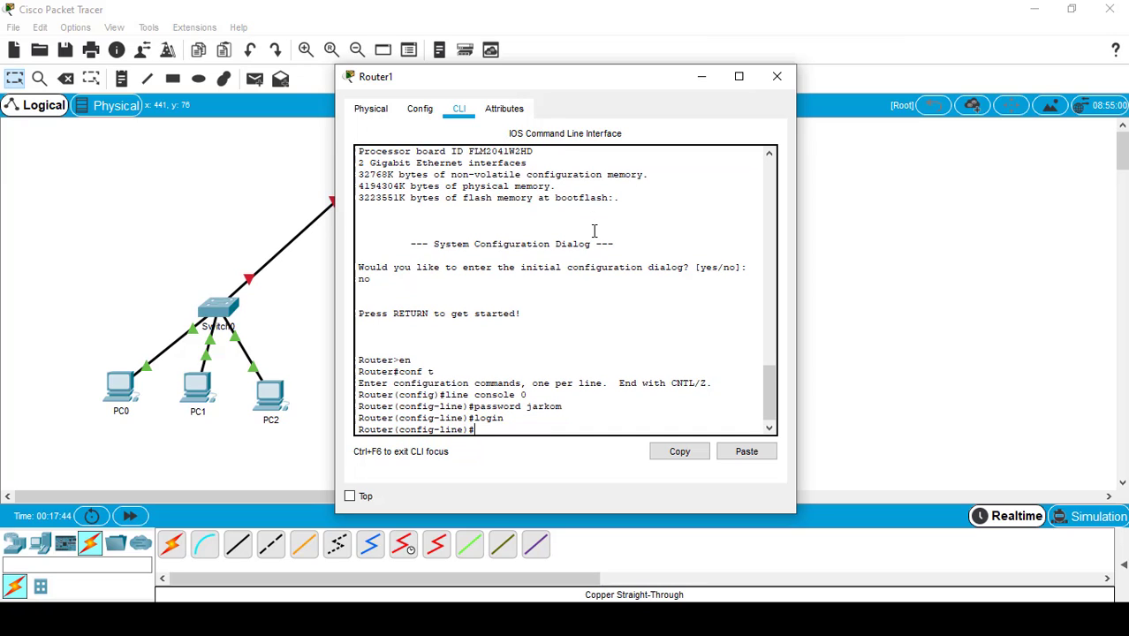
pyautogui.write('exit')
pyautogui.press('Return')
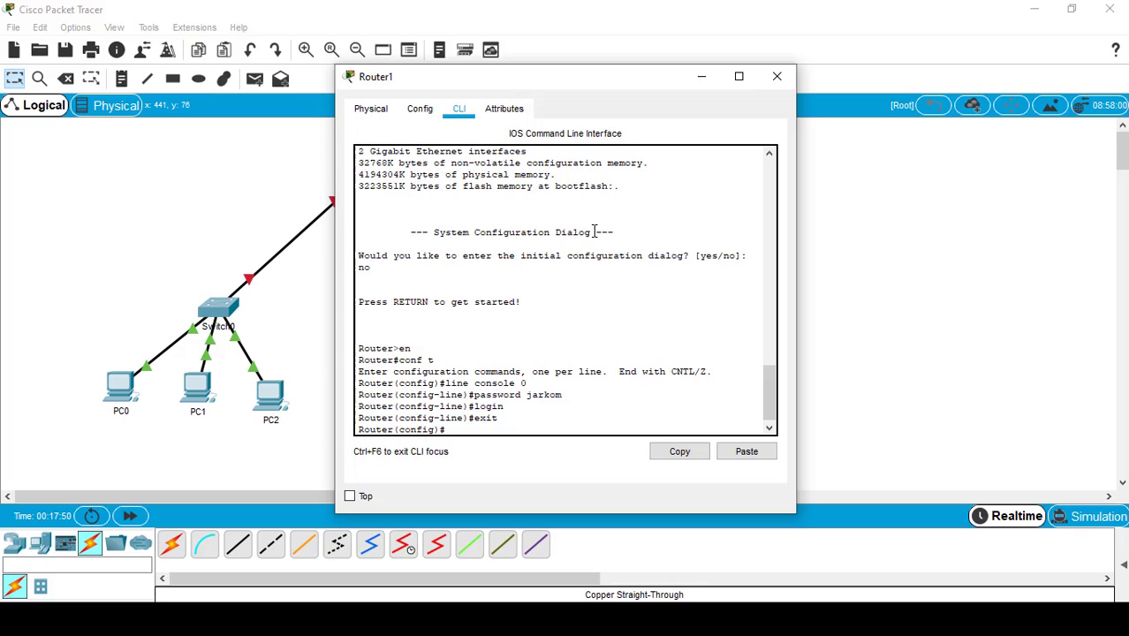
# - Set the login password on line vty 0 4, enable login for it, and return to global configuration mode
pyautogui.write('line vty 0 4')
pyautogui.moveTo(507, 431); pyautogui.dragTo(534, 424)
pyautogui.click(533, 424)
pyautogui.press('Return')
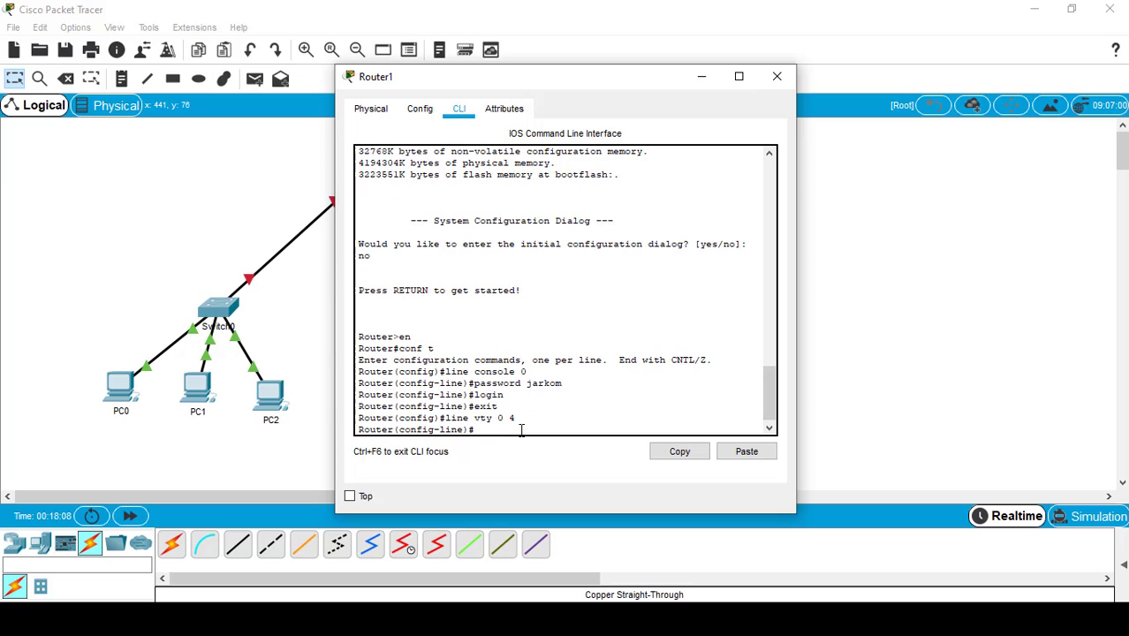
pyautogui.write('password jarkom')
pyautogui.press('Return')
pyautogui.write('login')
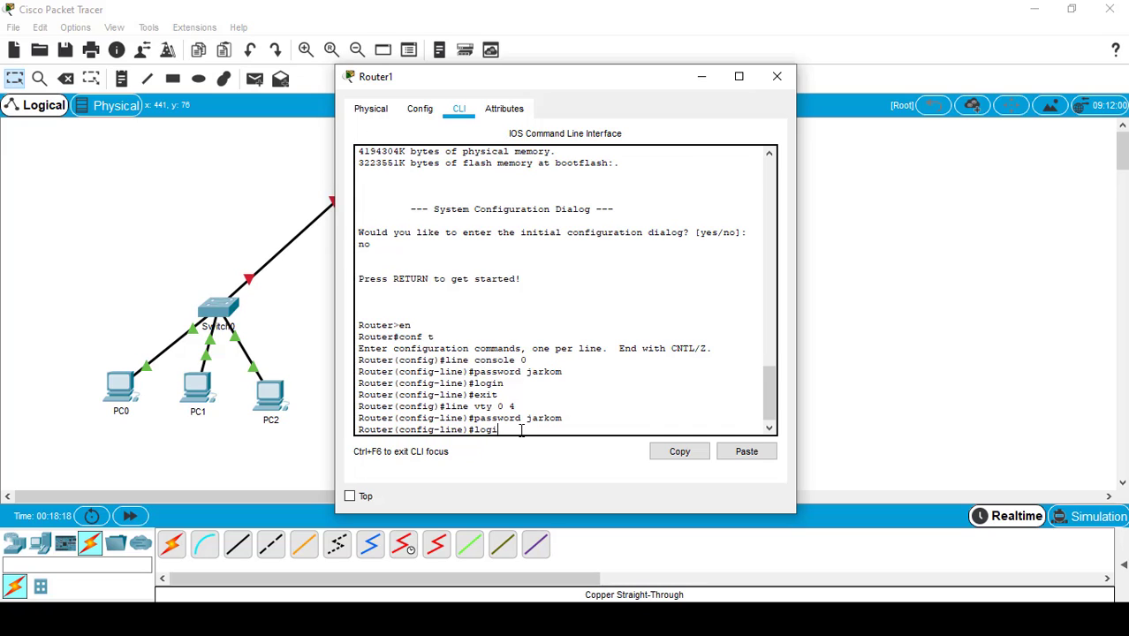
pyautogui.press('Return')
pyautogui.write('exit')
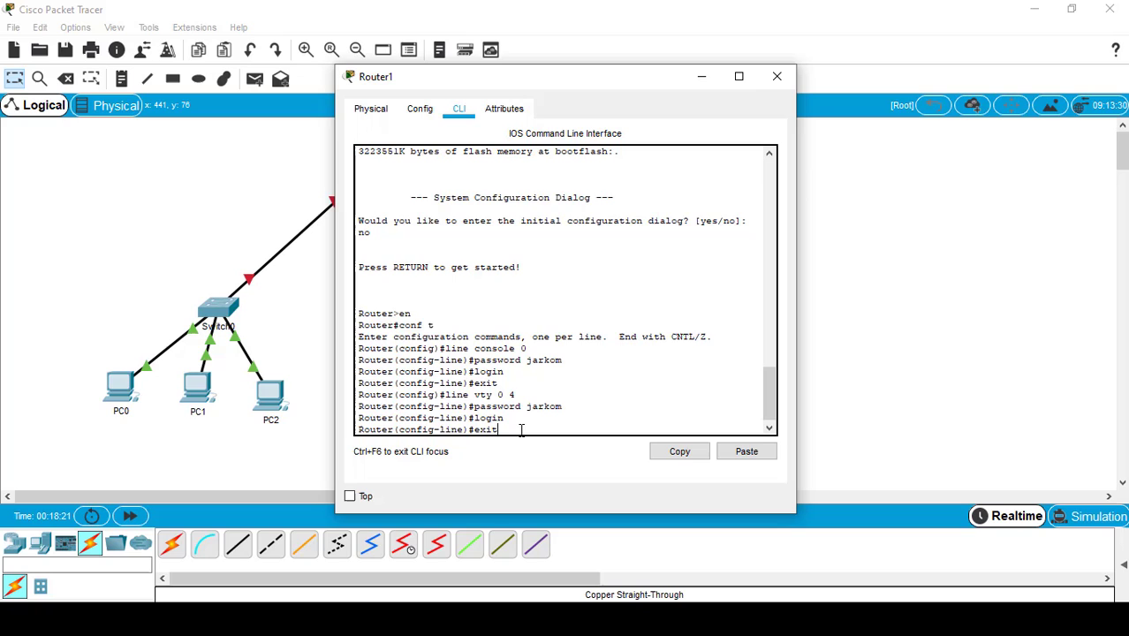
pyautogui.press('Return')
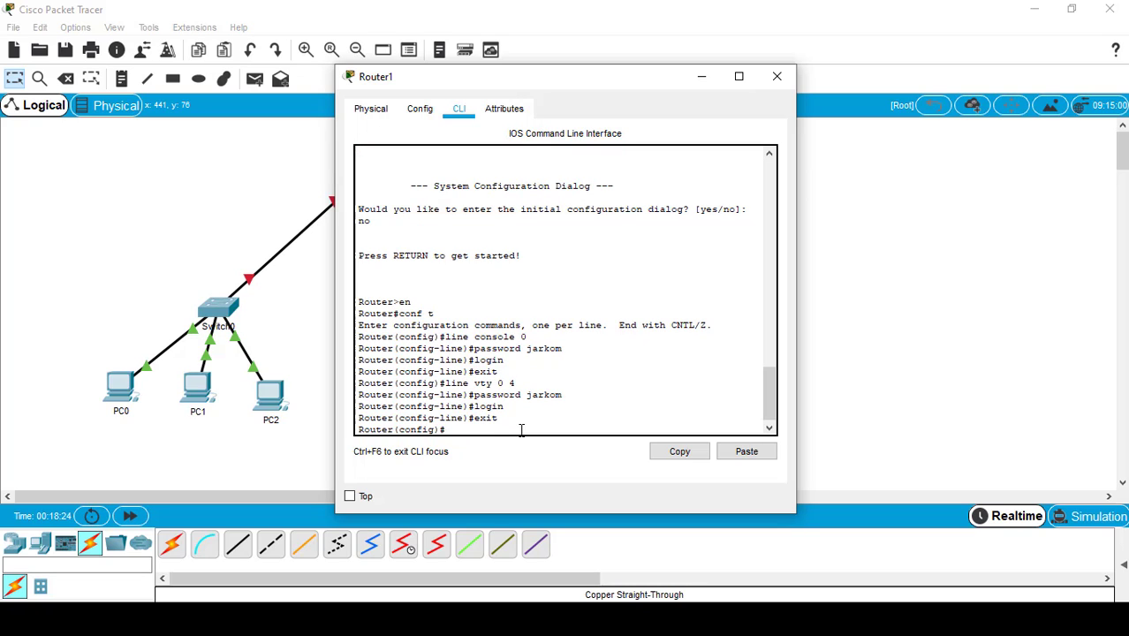
# - Exit configuration mode, end Router1's console session, and log back in with the console password
pyautogui.write('exit')
pyautogui.press('Return')
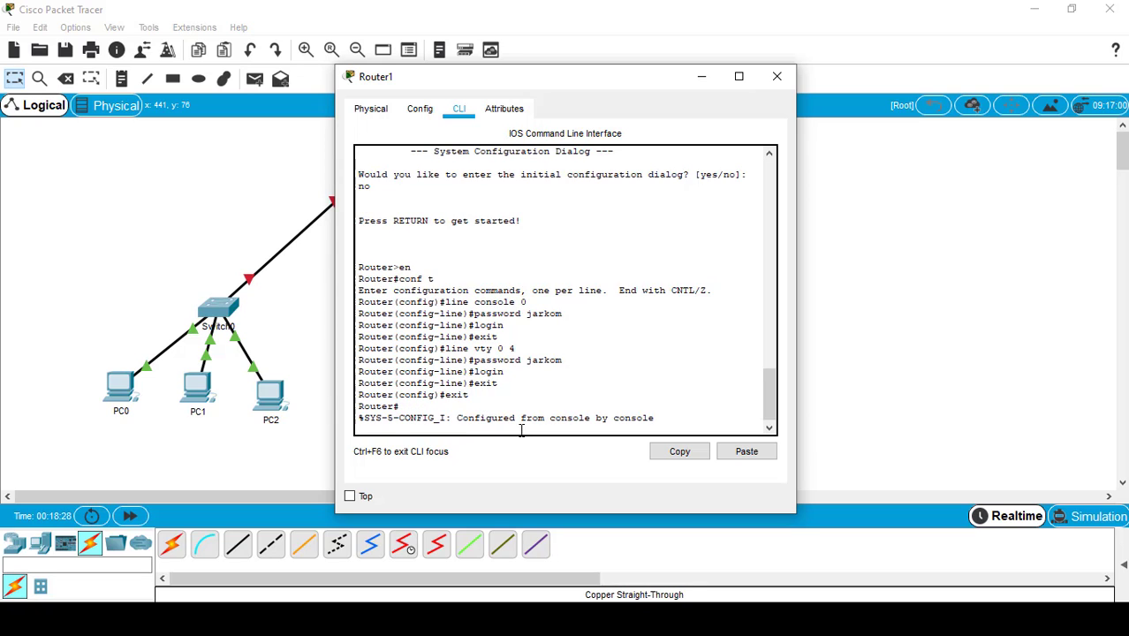
pyautogui.press('Return')
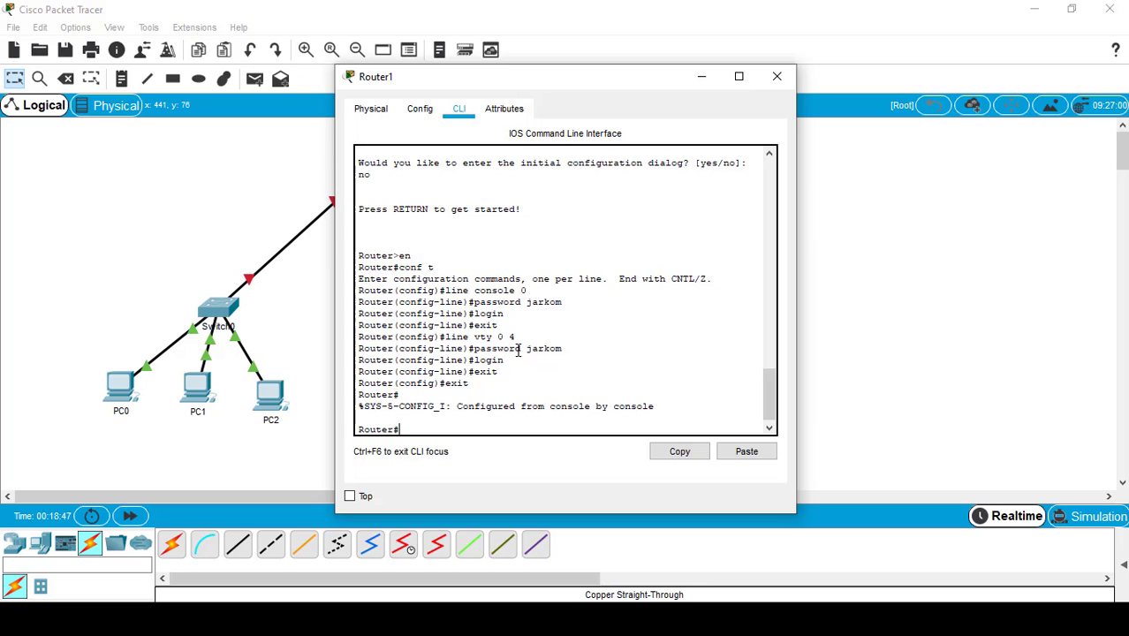
pyautogui.write('exit')
pyautogui.press('Return')
pyautogui.press('Return')
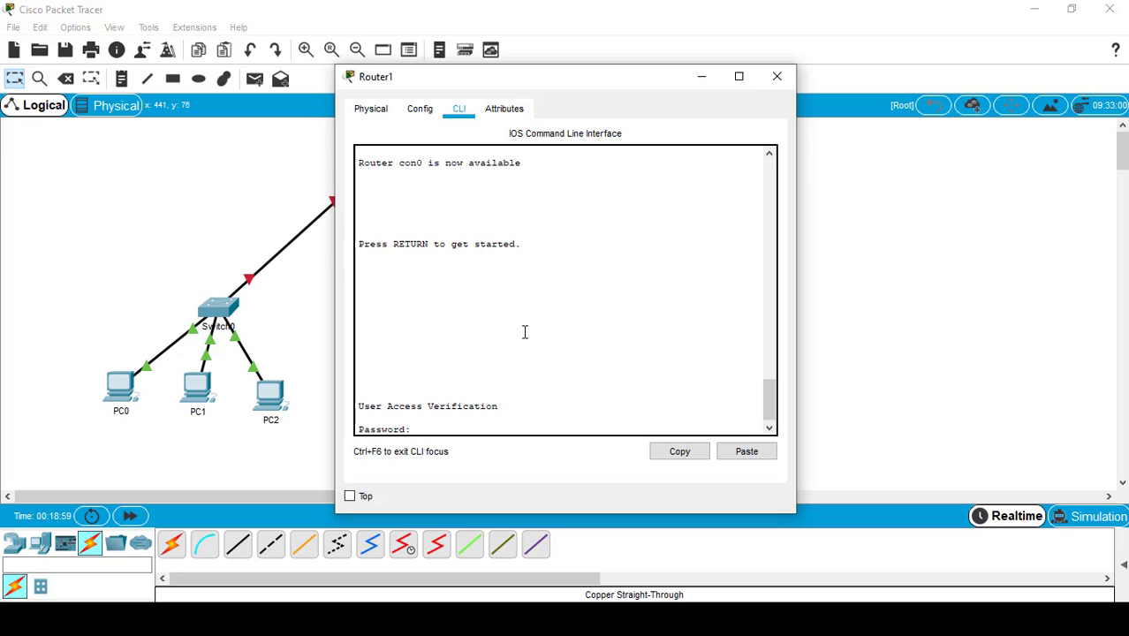
pyautogui.press('Return')
# - Return to privileged EXEC mode and reopen global configuration mode on Router1
pyautogui.write('en')
pyautogui.press('Return')
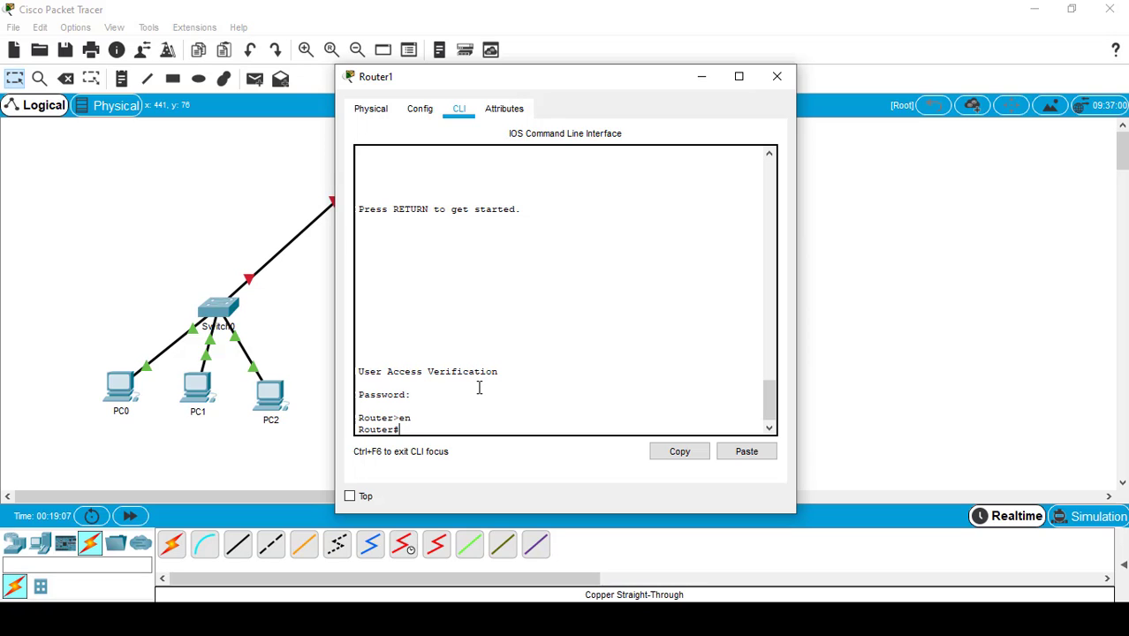
pyautogui.write('conf t')
pyautogui.press('Return')
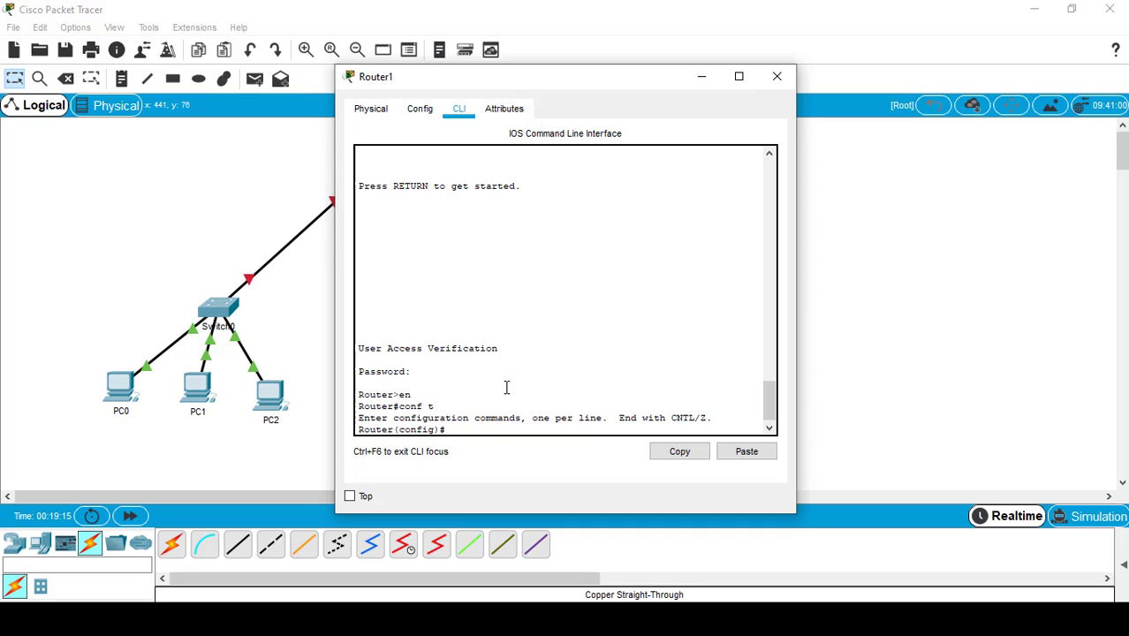
# - Switch to the PERTEMUAN 14 PDF in Adobe Acrobat Reader, check the password encryption requirement, and return to Router1's command line in Cisco Packet Tracer
pyautogui.hotkey('alt', 'Tab')
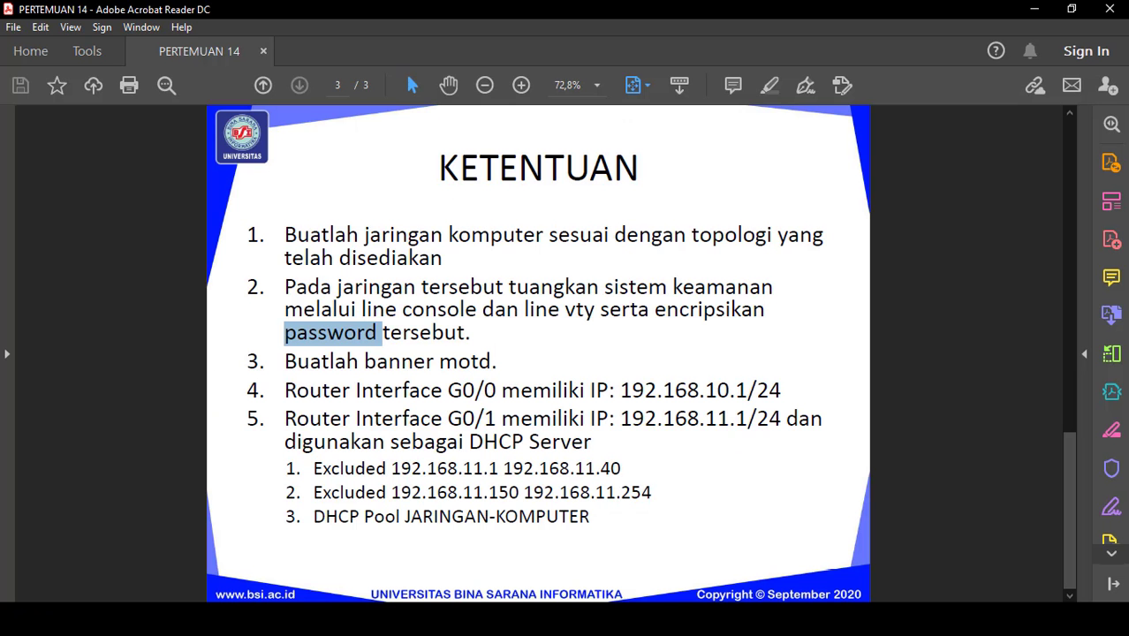
pyautogui.click(420, 329)
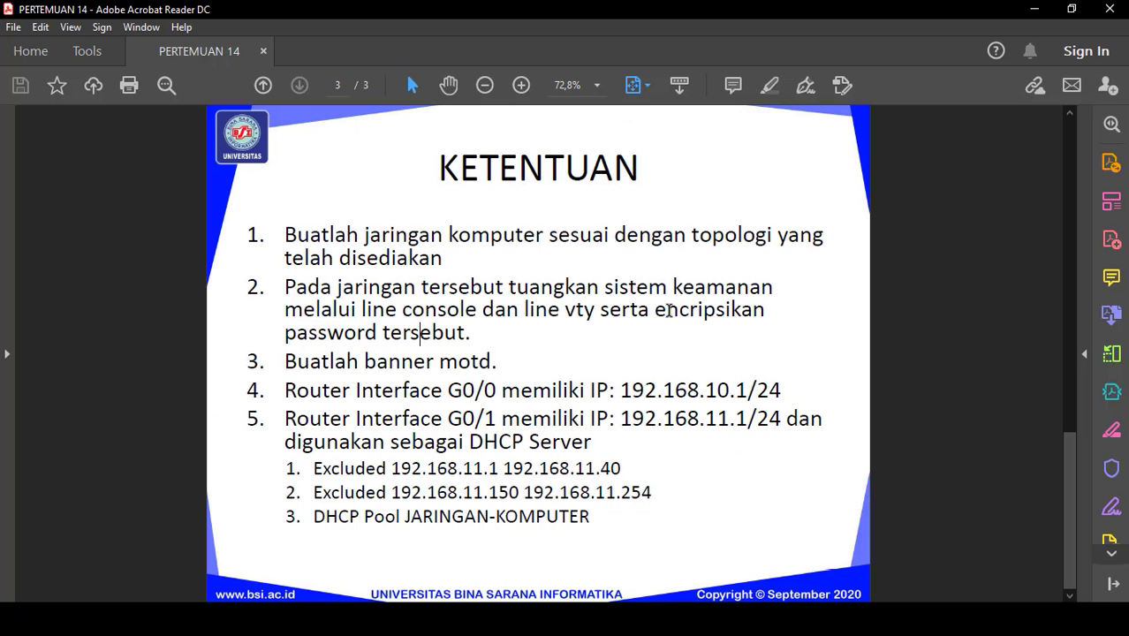
pyautogui.moveTo(669, 311); pyautogui.dragTo(380, 334)
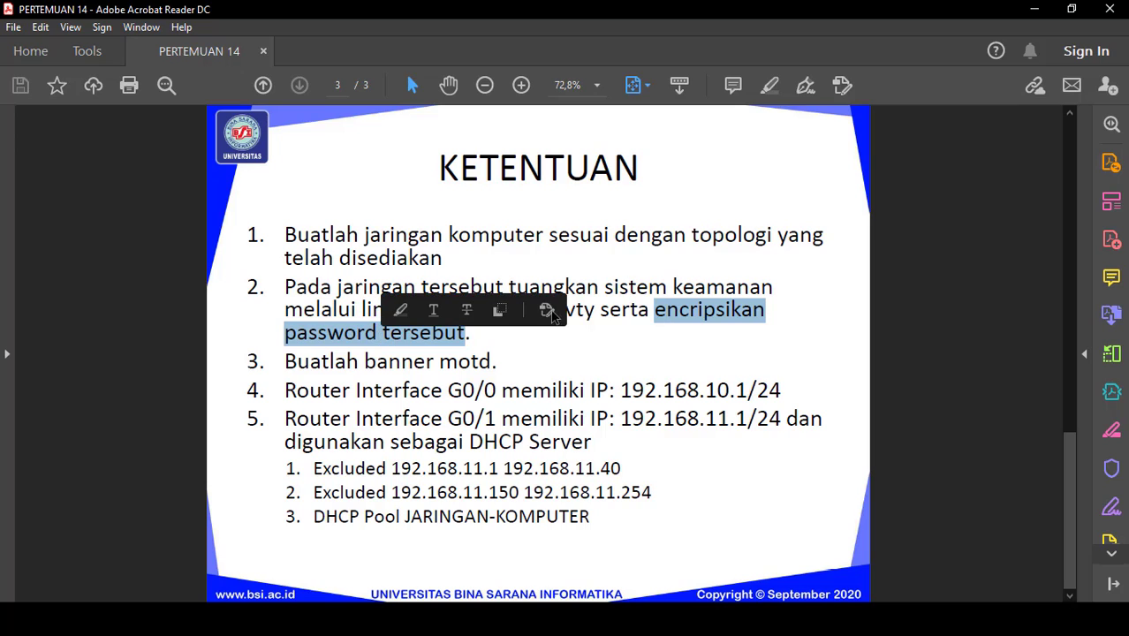
pyautogui.click(637, 288)
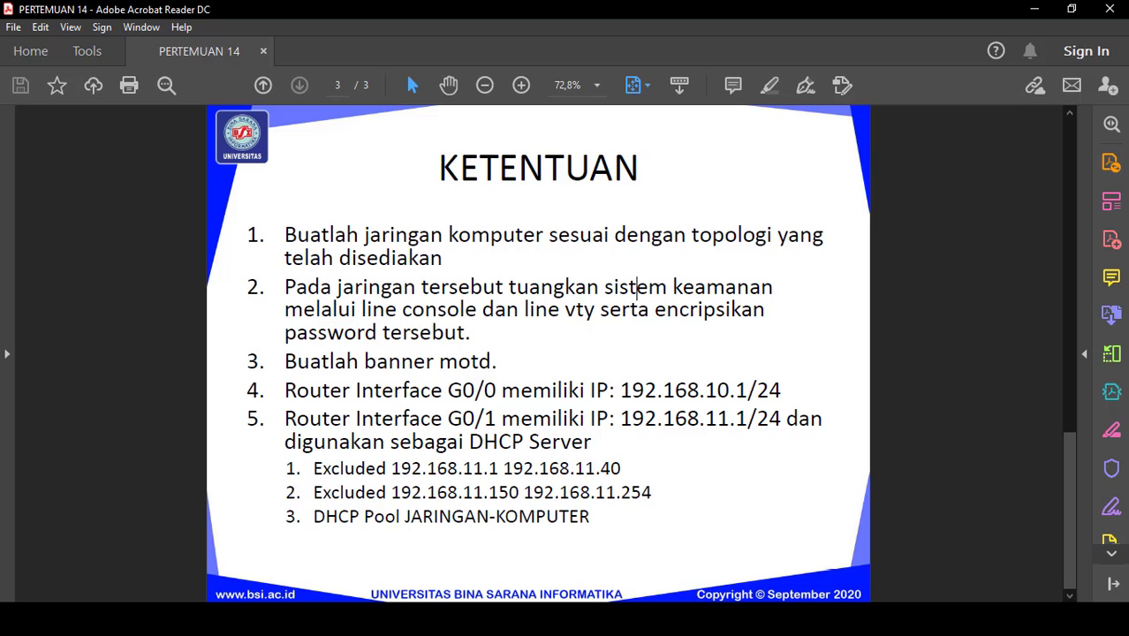
pyautogui.click(686, 619)
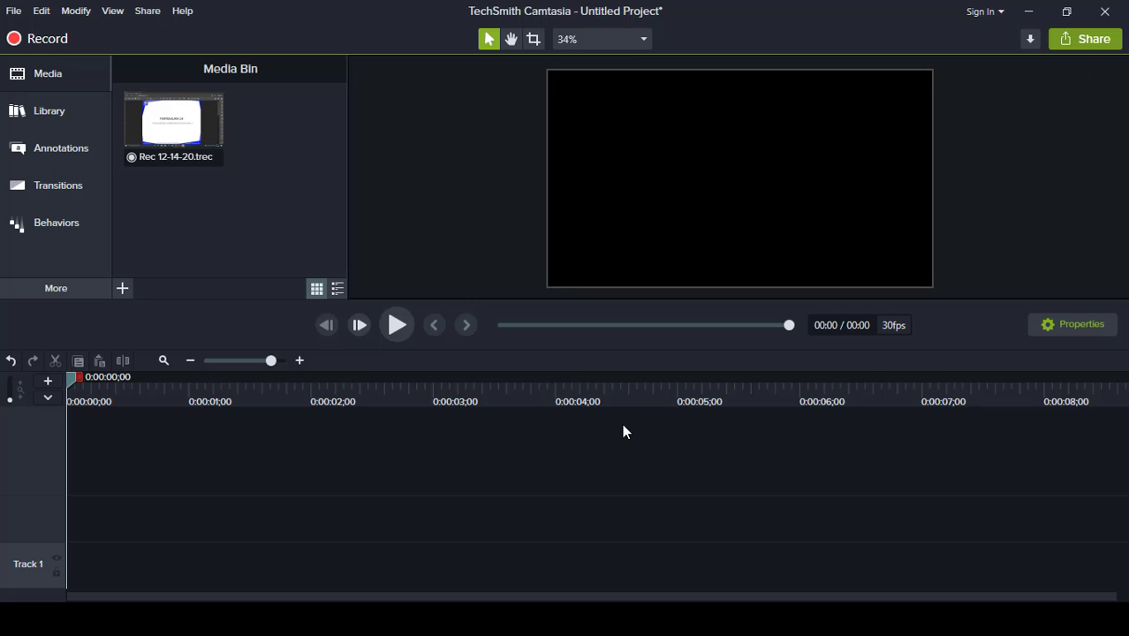
pyautogui.moveTo(629, 618)
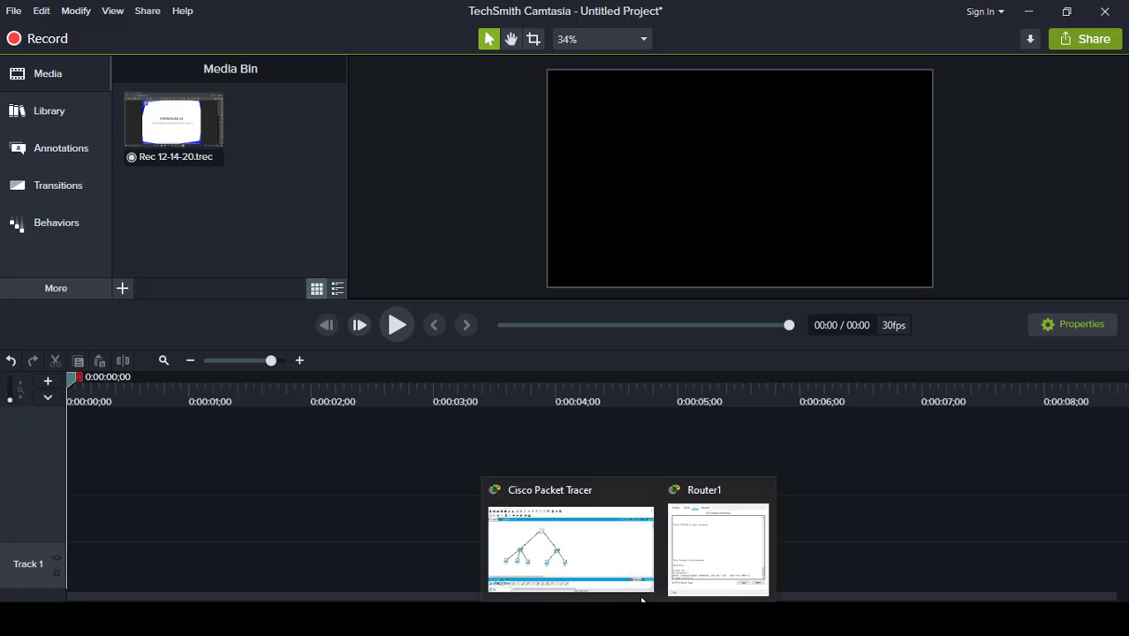
pyautogui.click(697, 552)
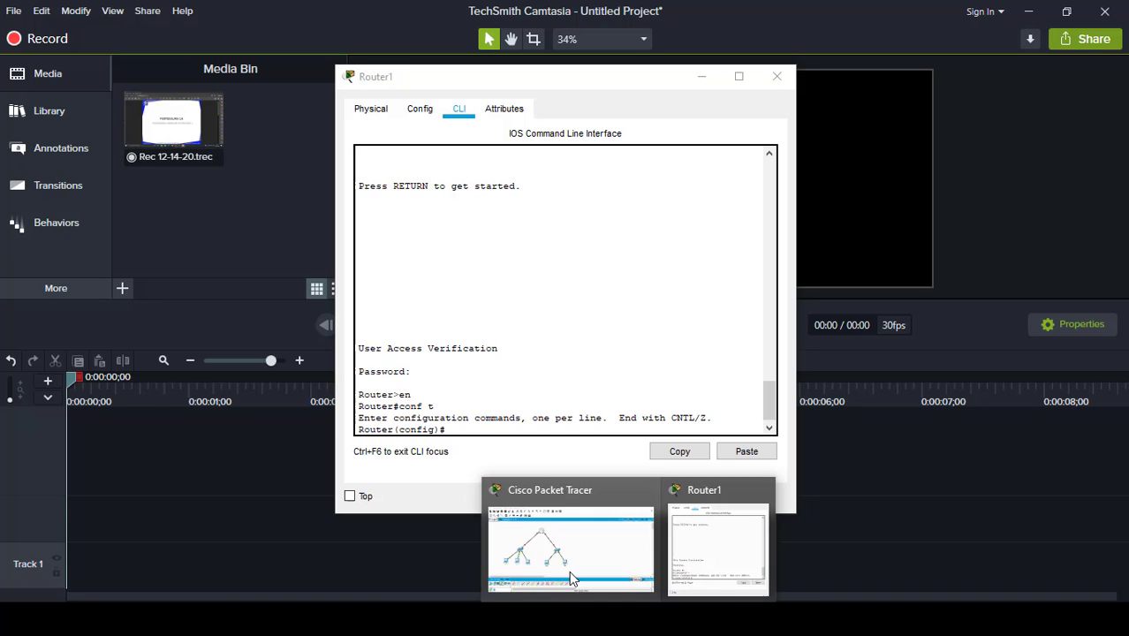
pyautogui.click(569, 561)
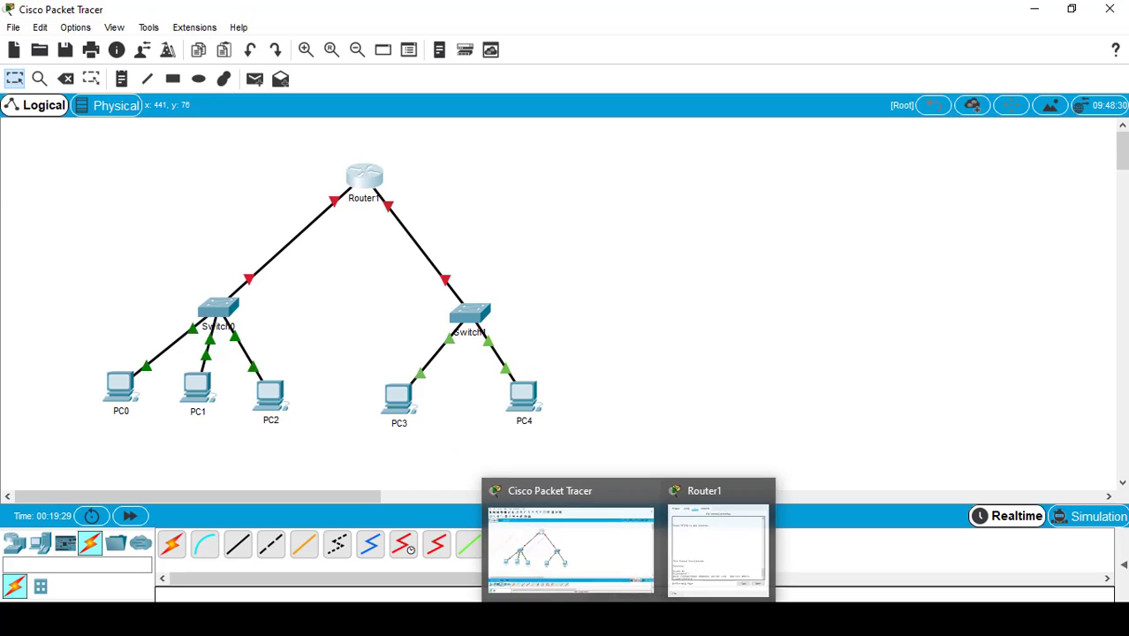
pyautogui.click(712, 555)
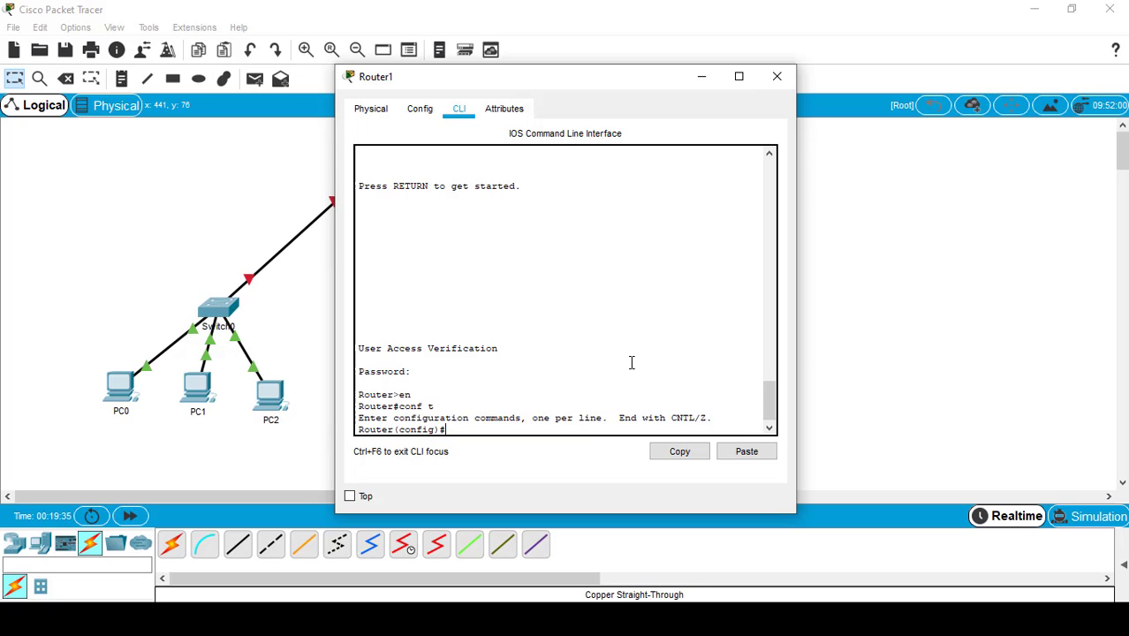
# - Enable service password-encryption on Router1 and exit to privileged EXEC mode
pyautogui.write('service pass')
pyautogui.press('Tab')
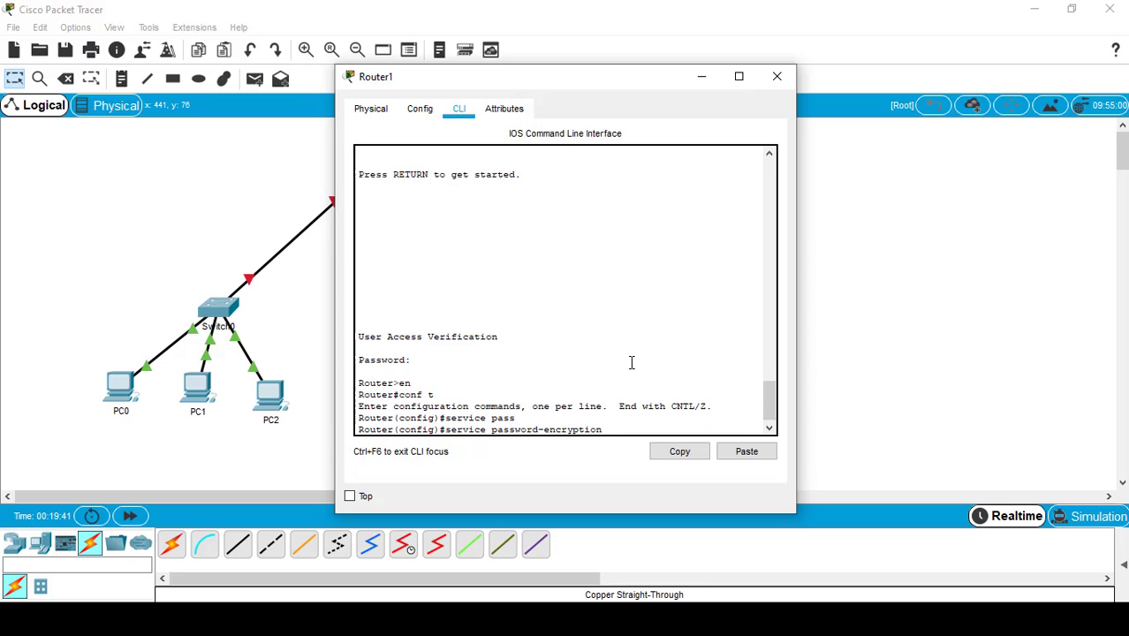
pyautogui.press('Return')
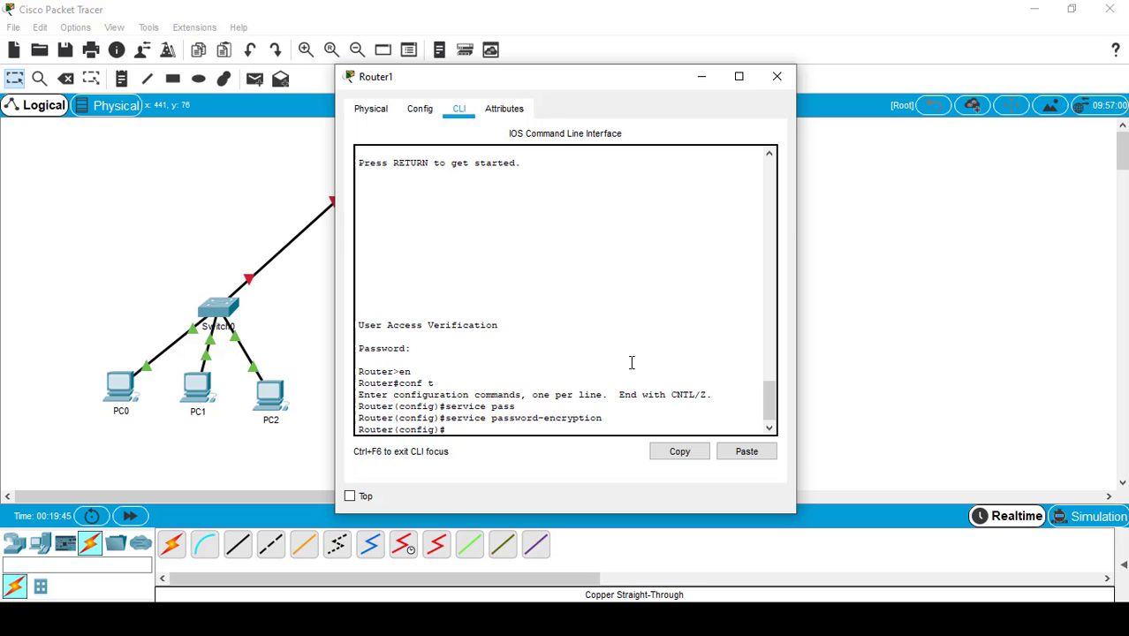
pyautogui.write('w')
pyautogui.press('BackSpace')
pyautogui.write('exit')
pyautogui.press('Return')
pyautogui.press('Return')
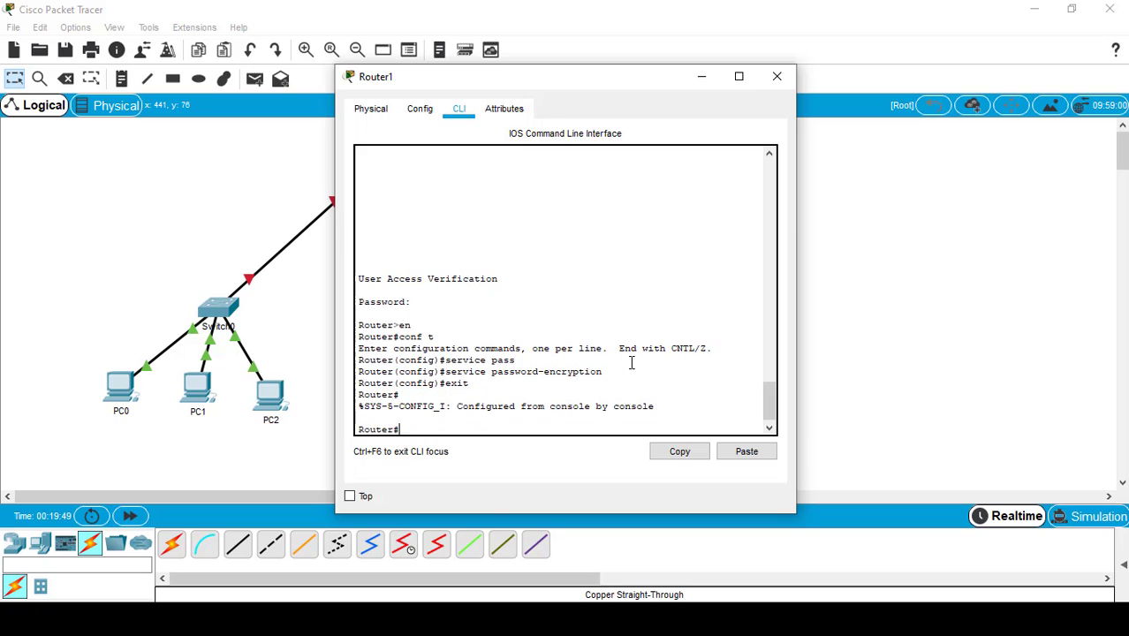
# - Show Router1's running configuration and page through it to examine the password entries for the console and vty lines
pyautogui.write('show run')
pyautogui.press('Return')
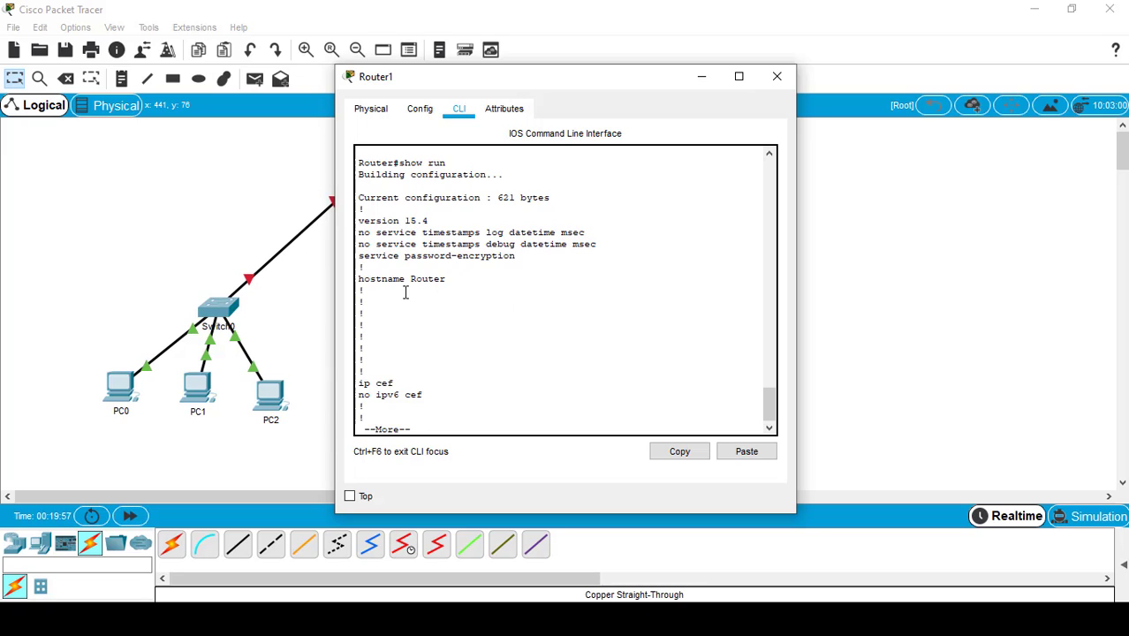
pyautogui.moveTo(412, 279); pyautogui.dragTo(437, 286)
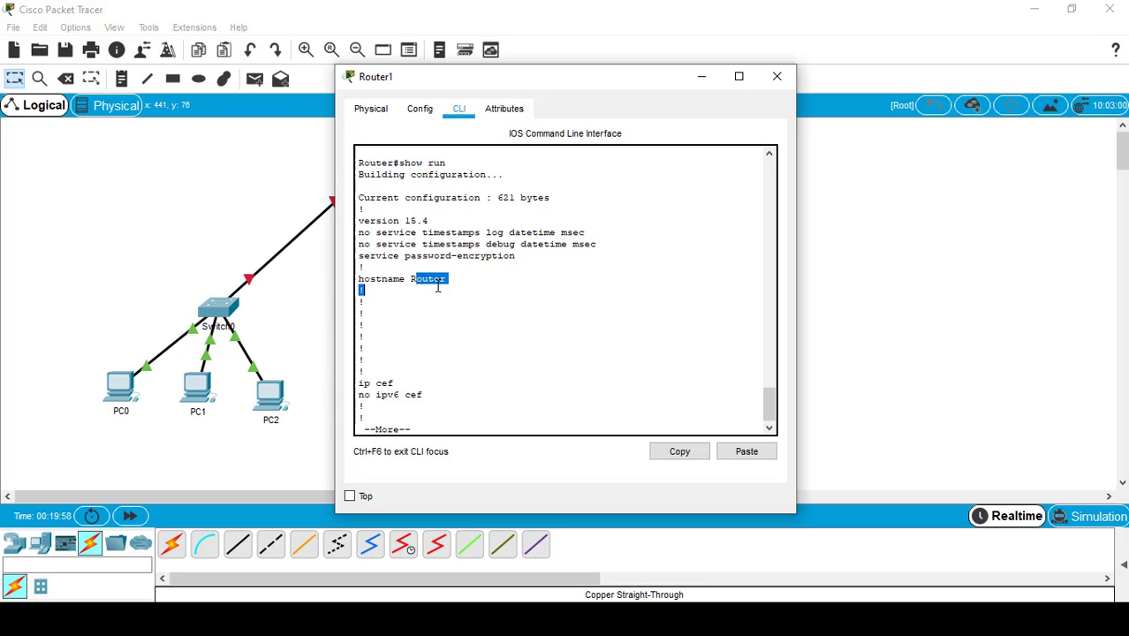
pyautogui.click(440, 428)
pyautogui.press('Return')
pyautogui.press('Return')
pyautogui.press('Return')
pyautogui.press('Return')
pyautogui.press('Return')
pyautogui.press('Return')
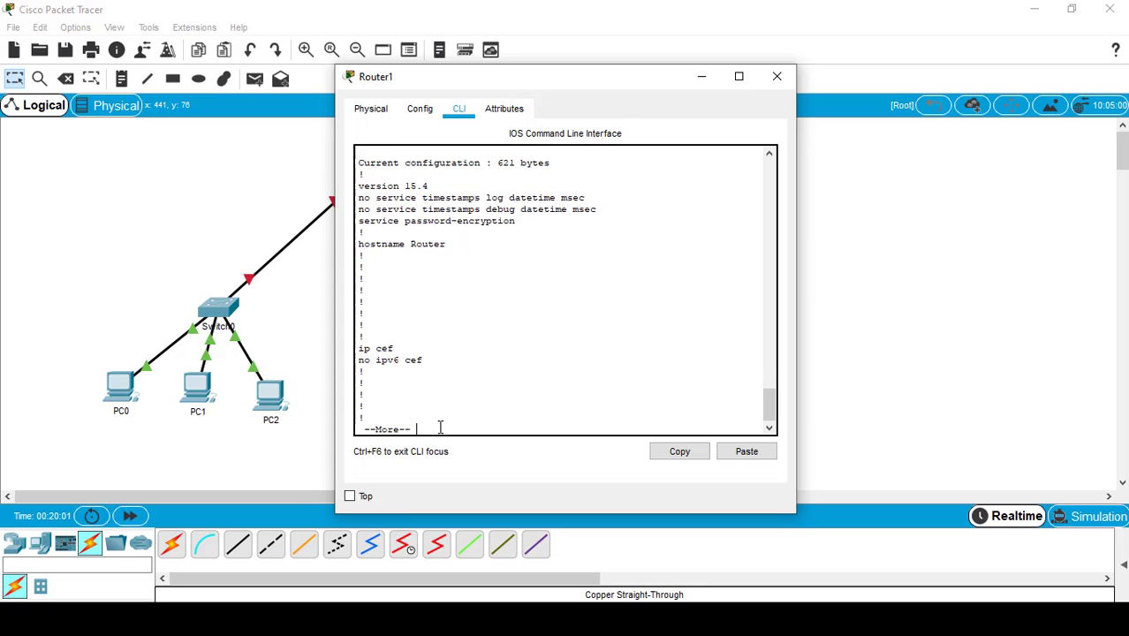
pyautogui.press('Return')
pyautogui.press('Return')
pyautogui.press('Return')
pyautogui.press('Return')
pyautogui.press('Return')
pyautogui.press('Return')
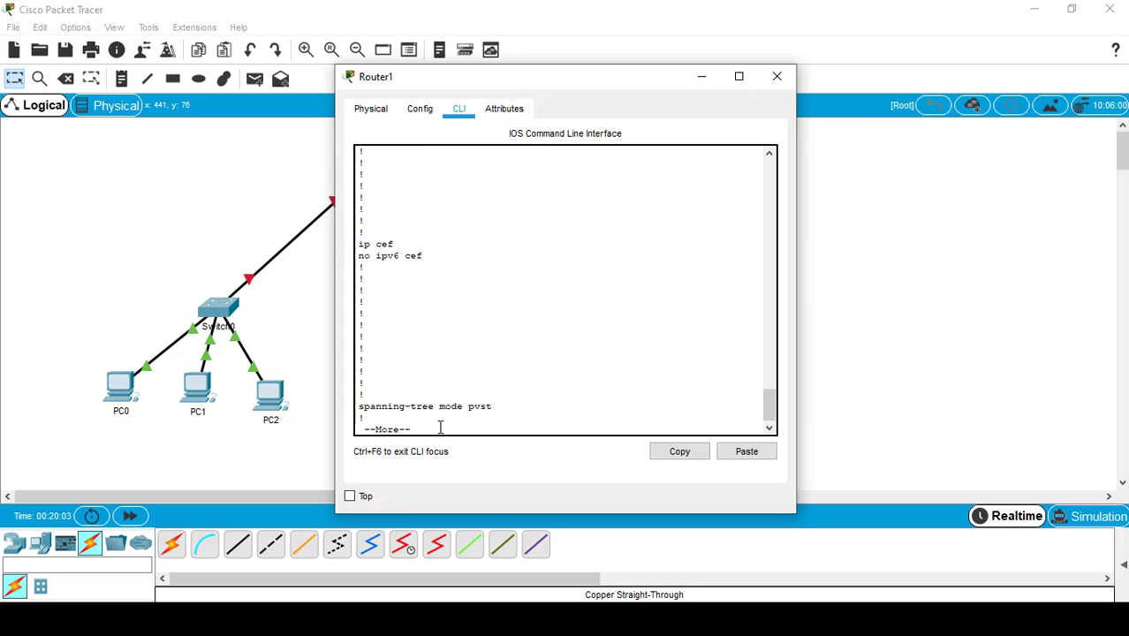
pyautogui.press('Return')
pyautogui.press('Return')
pyautogui.press('Return')
pyautogui.press('Return')
pyautogui.press('Return')
pyautogui.press('Return')
pyautogui.press('Return')
pyautogui.press('Return')
pyautogui.press('Return')
pyautogui.press('Return')
pyautogui.press('Return')
pyautogui.press('Return')
pyautogui.press('Return')
pyautogui.press('Return')
pyautogui.press('Return')
pyautogui.press('Return')
pyautogui.press('Return')
pyautogui.press('Return')
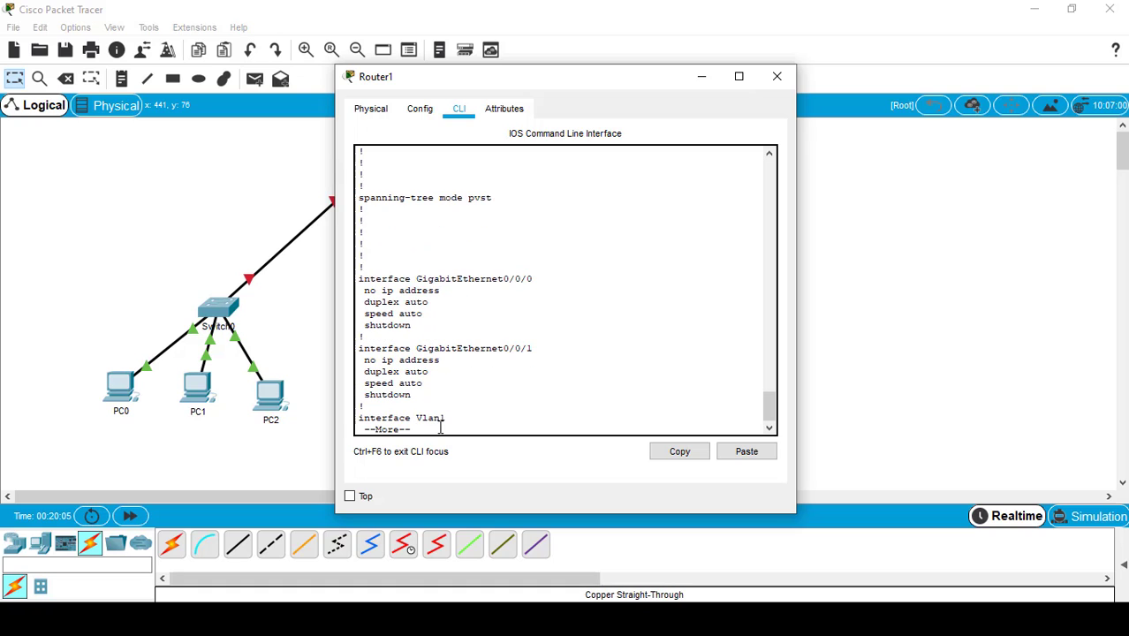
pyautogui.press('Return')
pyautogui.press('Return')
pyautogui.press('Return')
pyautogui.press('Return')
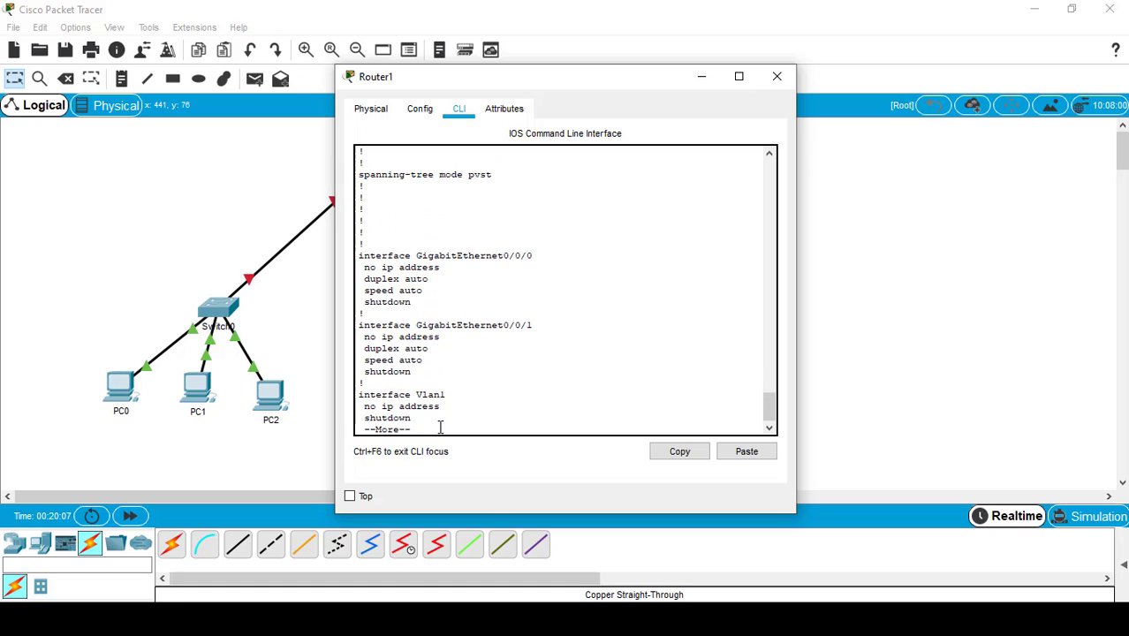
pyautogui.press('Return')
pyautogui.press('Return')
pyautogui.press('Return')
pyautogui.press('Return')
pyautogui.press('Return')
pyautogui.press('Return')
pyautogui.press('Return')
pyautogui.press('Return')
pyautogui.press('Return')
pyautogui.press('Return')
pyautogui.press('Return')
pyautogui.press('Return')
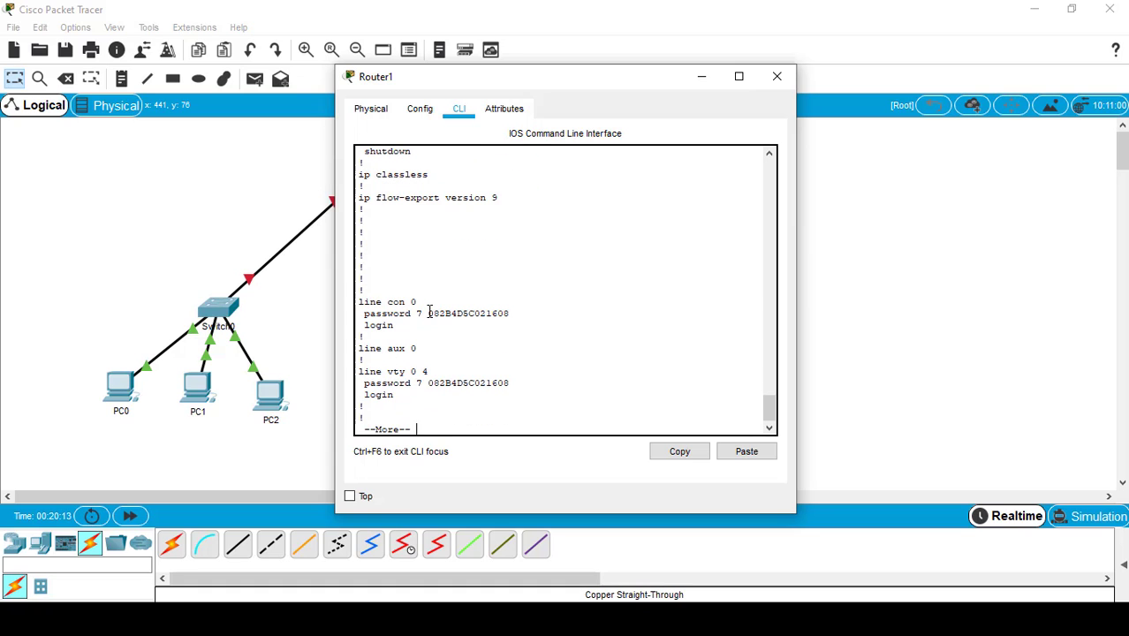
# - Examine the encrypted password entries under line con 0 and line vty 0 4, and page to the end of the running configuration
pyautogui.moveTo(428, 314); pyautogui.dragTo(511, 314)
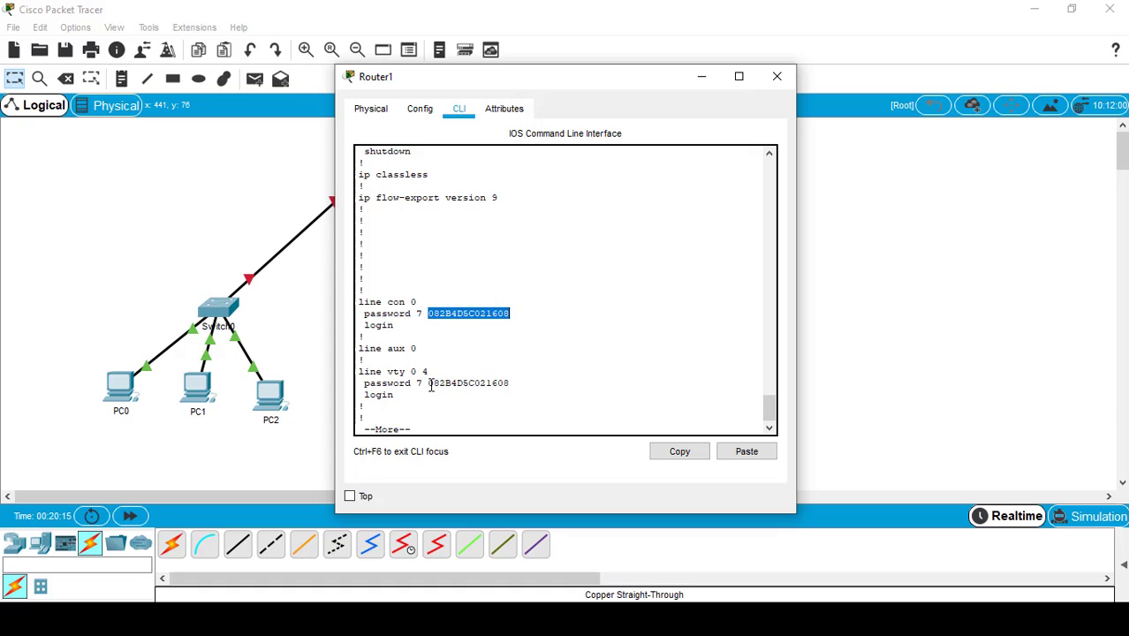
pyautogui.moveTo(428, 383); pyautogui.dragTo(511, 384)
pyautogui.press('Return')
pyautogui.press('Return')
pyautogui.press('Return')
pyautogui.press('Return')
pyautogui.press('Return')
pyautogui.press('Return')
pyautogui.press('Return')
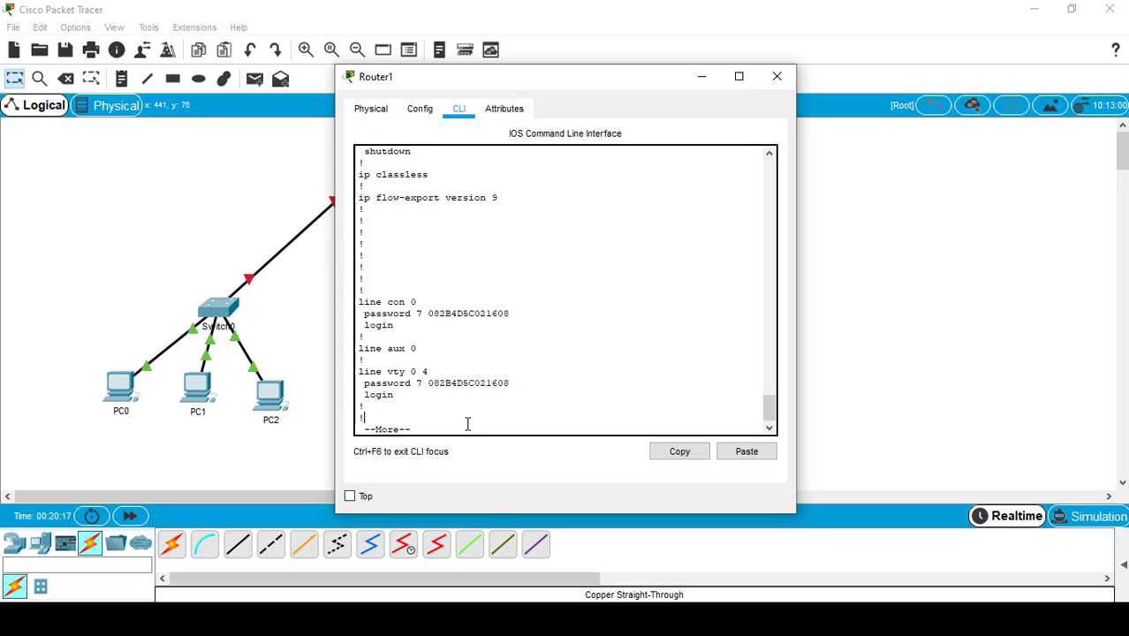
pyautogui.press('Return')
pyautogui.press('Return')
pyautogui.press('Return')
pyautogui.press('Return')
pyautogui.press('Return')
pyautogui.press('Return')
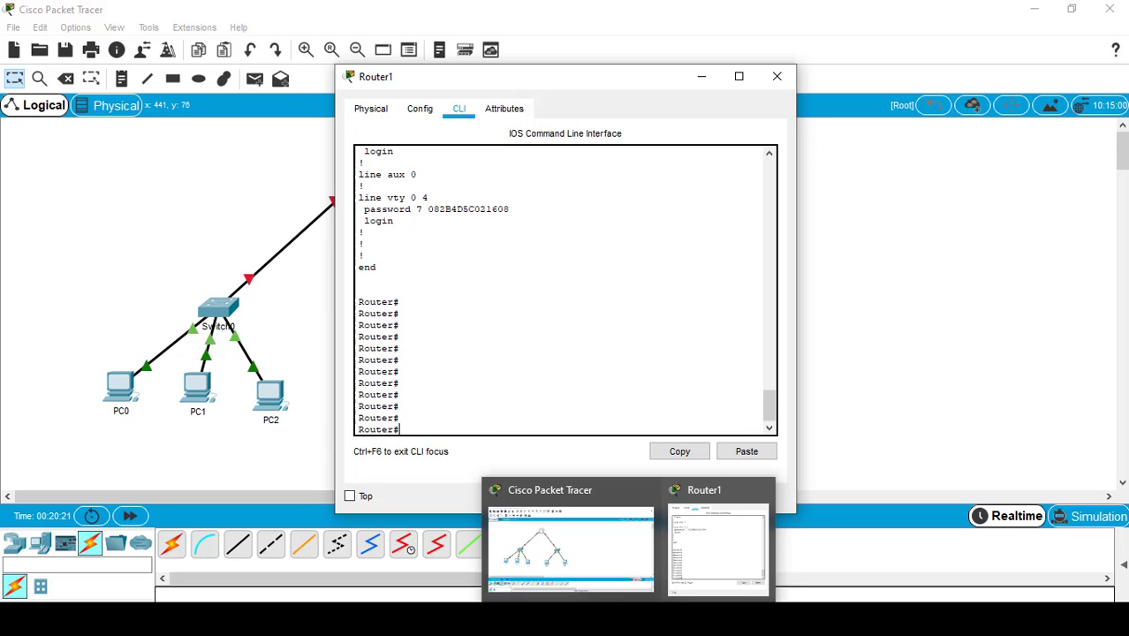
# - Switch to the PERTEMUAN 14 PDF in Adobe Acrobat Reader, check the banner motd requirement, and return to Router1's command line in Cisco Packet Tracer
pyautogui.hotkey('alt', 'Tab')
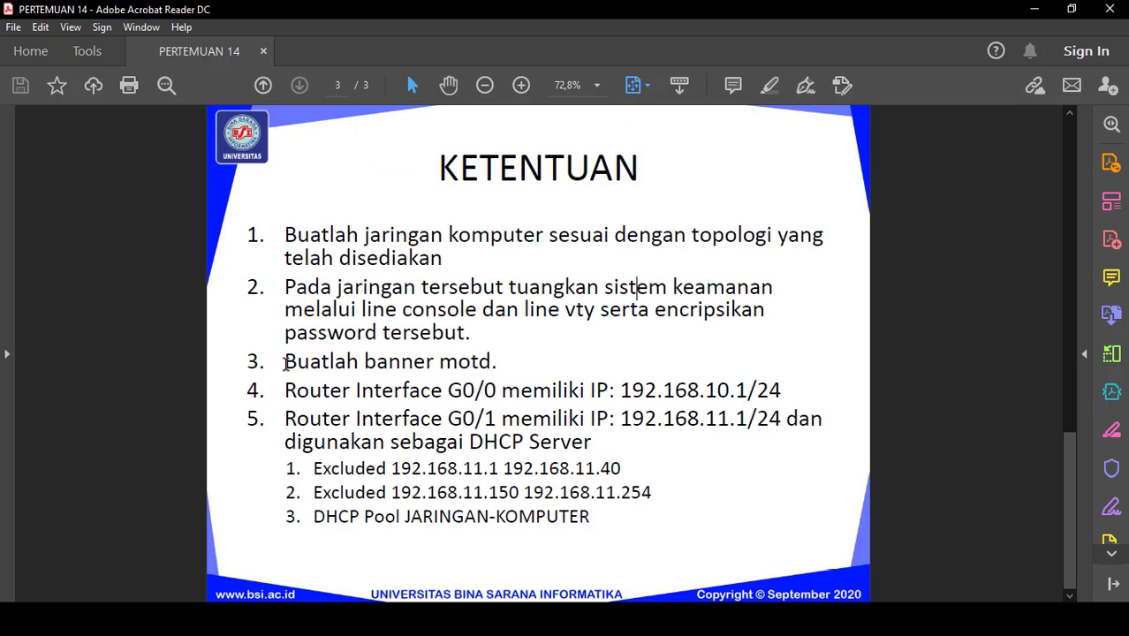
pyautogui.moveTo(284, 362); pyautogui.dragTo(500, 371)
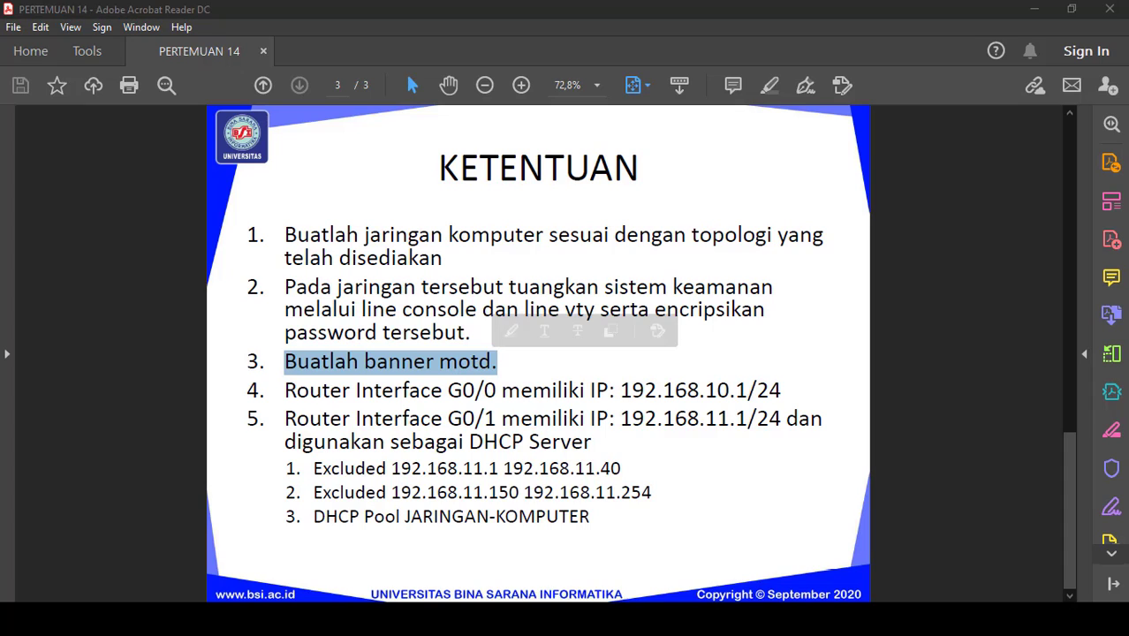
pyautogui.click(699, 556)
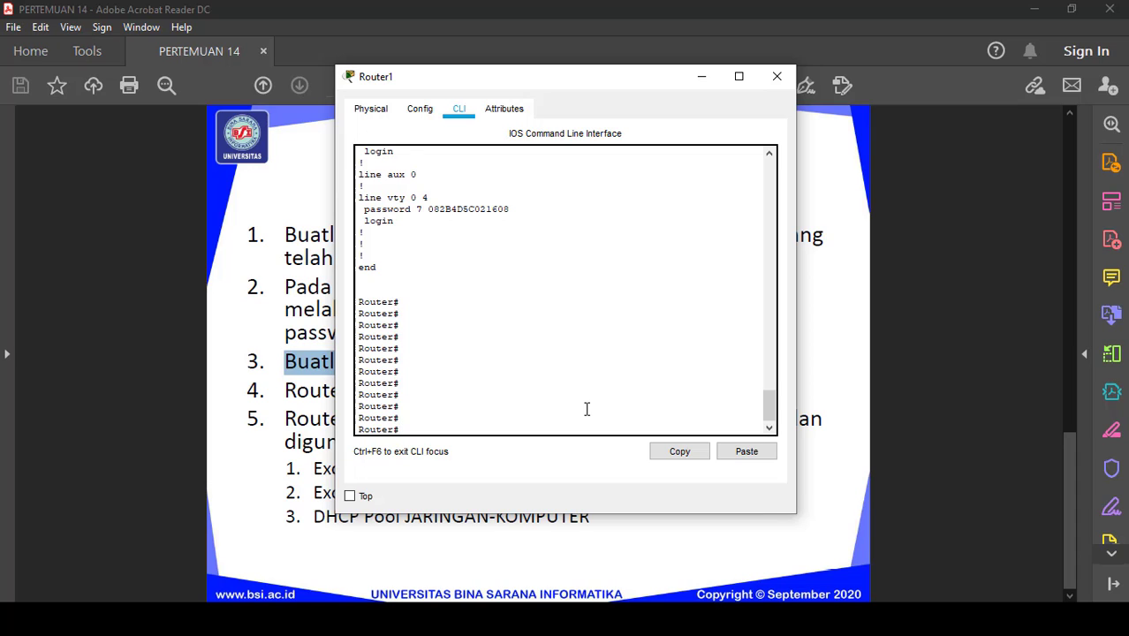
# - Set Router1's message-of-the-day banner to "SELAMAT DATANG" in global configuration mode and exit to privileged EXEC mode
pyautogui.write('conf t')
pyautogui.press('Return')
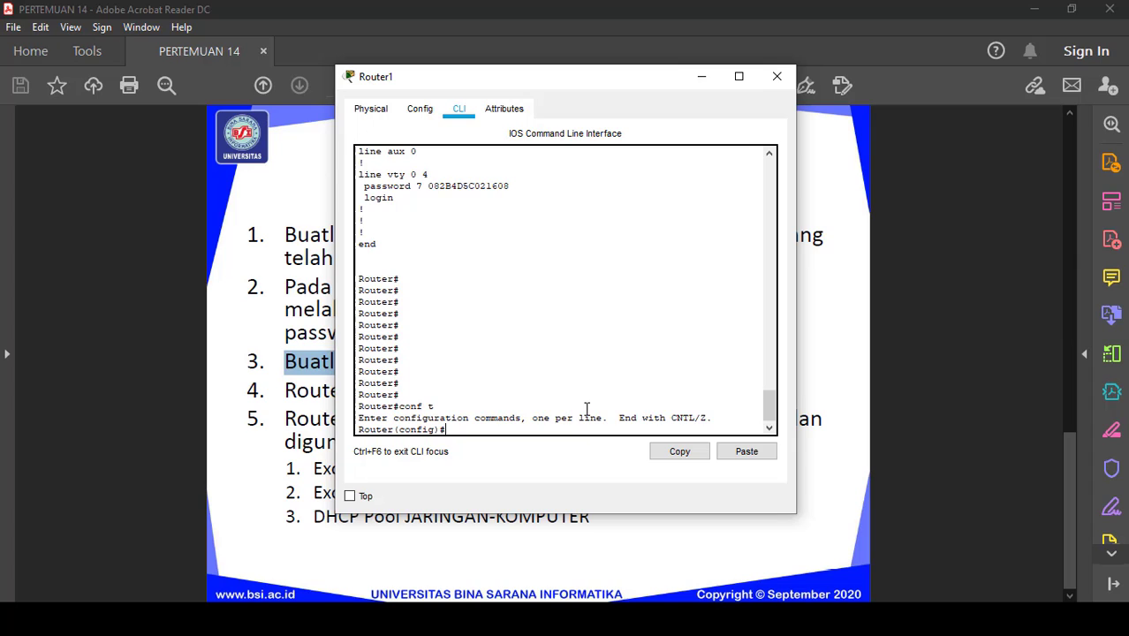
pyautogui.write('banner motd "SELAMAT ')
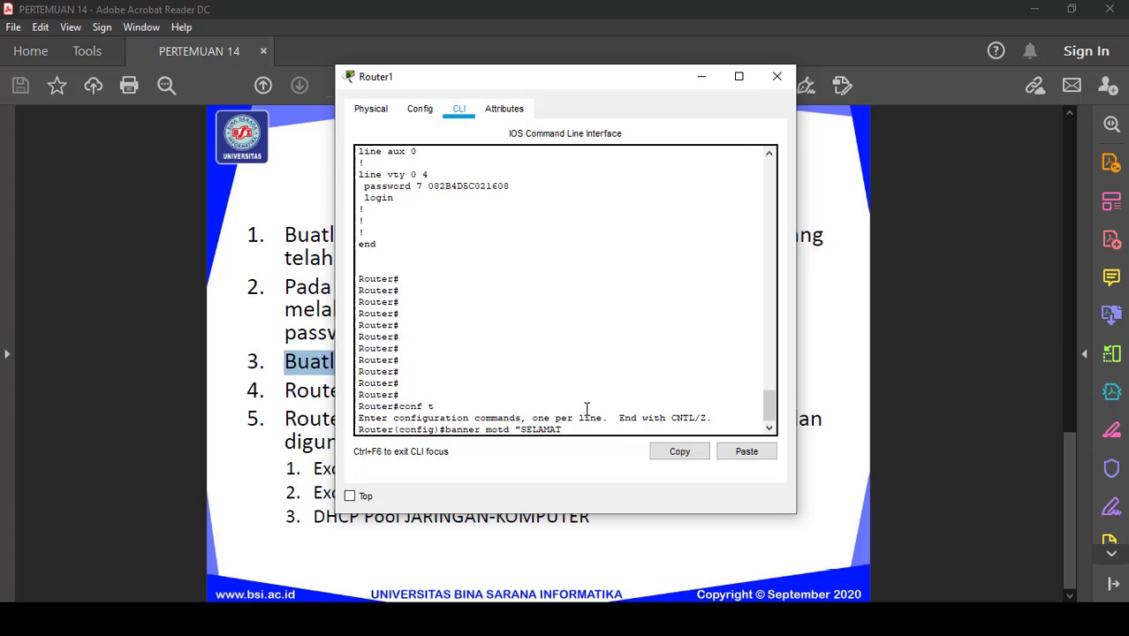
pyautogui.write('DATANG"')
pyautogui.press('Return')
pyautogui.write('EX')
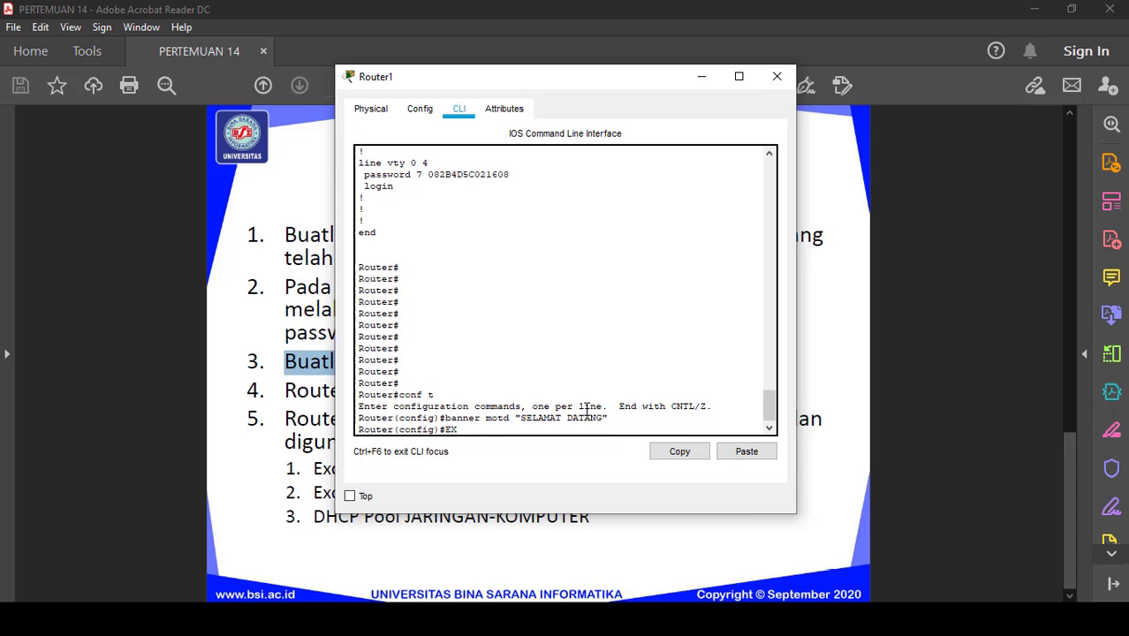
pyautogui.press('BackSpace')
pyautogui.press('BackSpace')
pyautogui.write('exit')
pyautogui.press('Return')
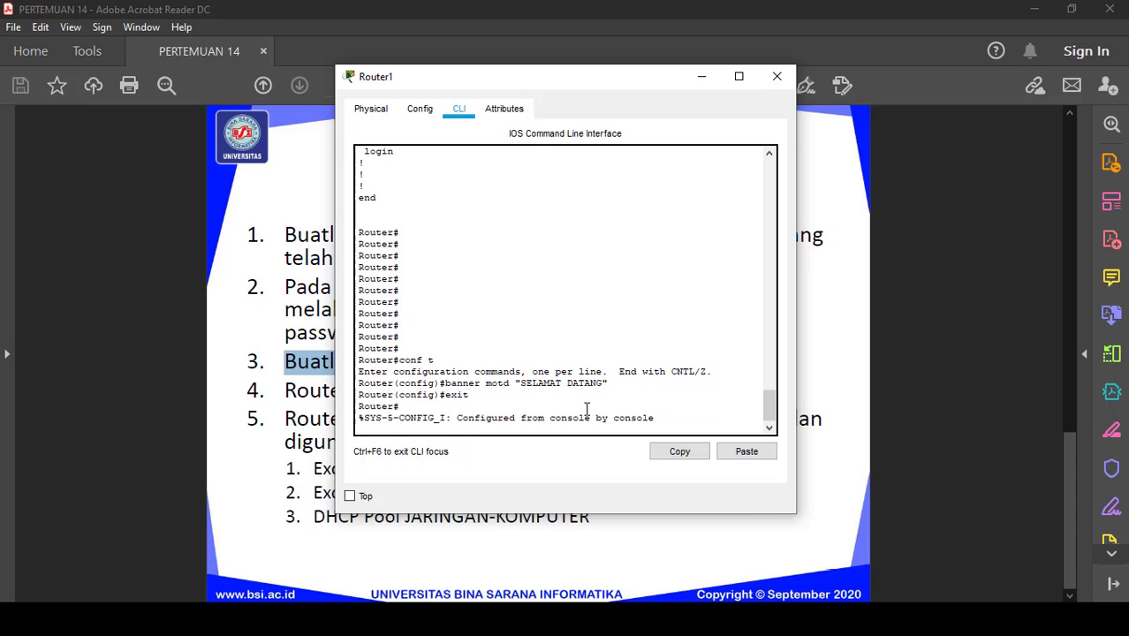
pyautogui.press('Return')
# - Log out of Router1's console session and restart it to check the login banner
pyautogui.write('exit')
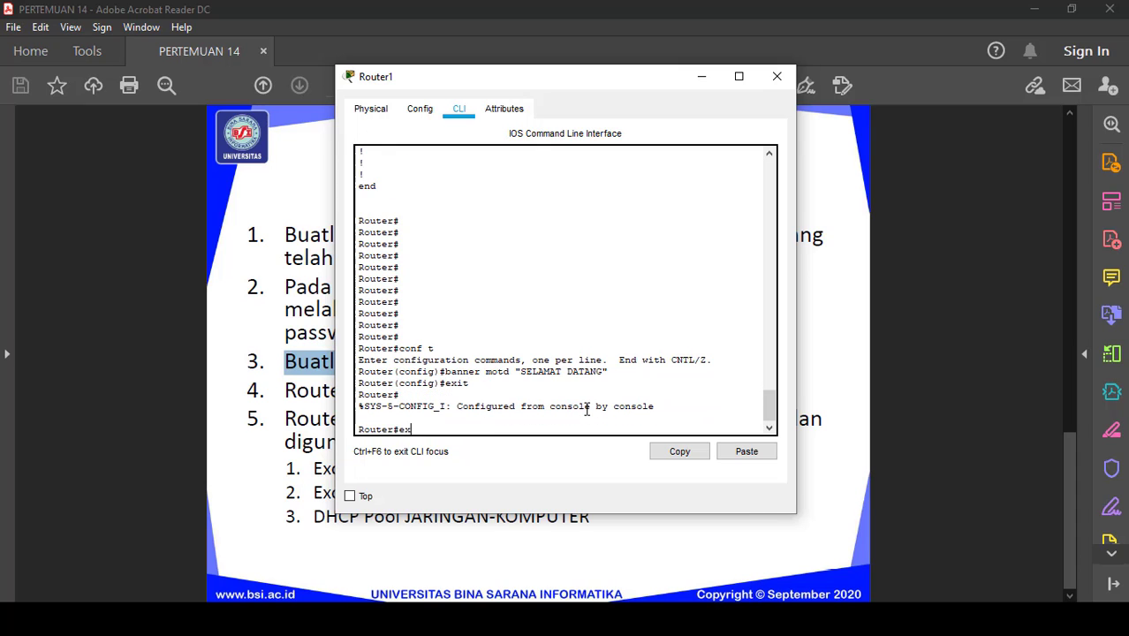
pyautogui.press('Return')
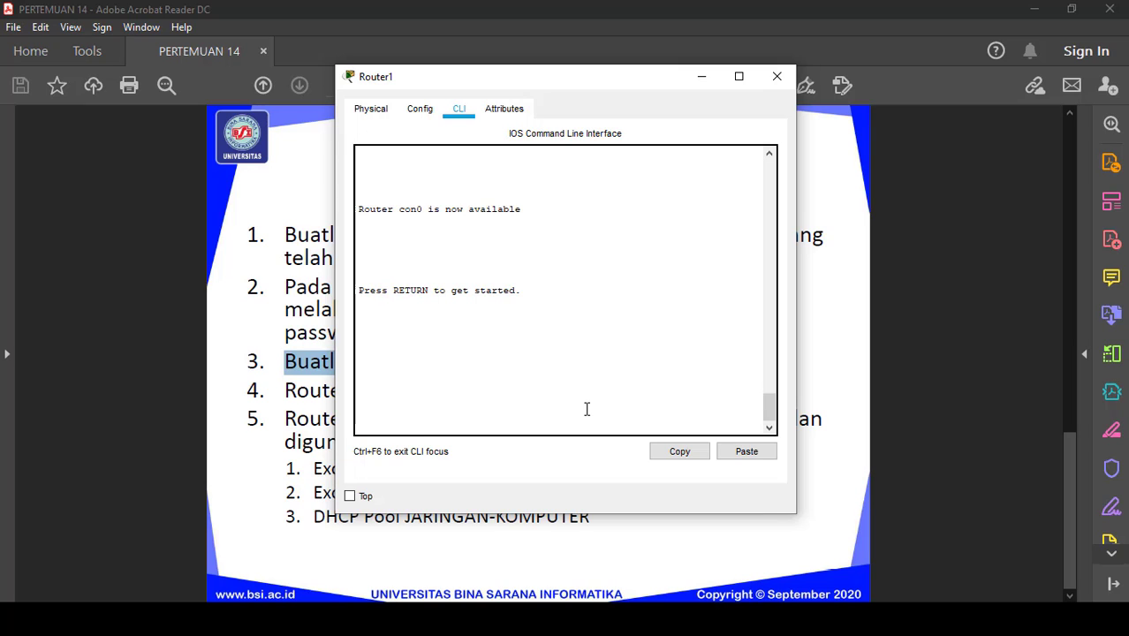
pyautogui.press('Return')
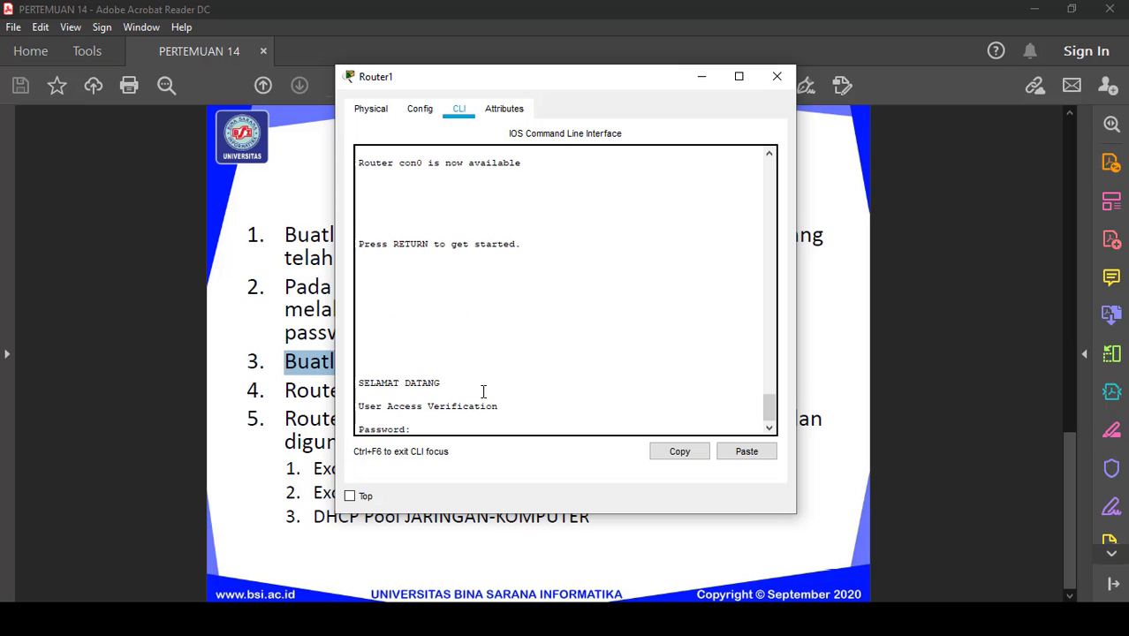
pyautogui.moveTo(441, 386); pyautogui.dragTo(318, 381)
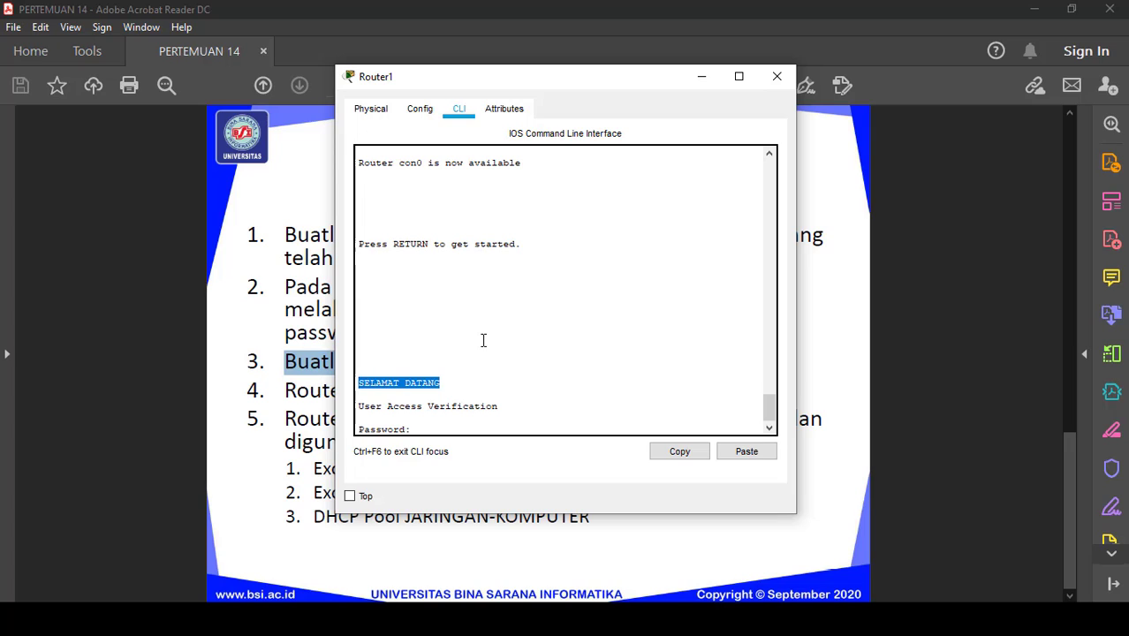
# - Log in to Router1 with the console password and enter privileged EXEC mode
pyautogui.click(418, 427)
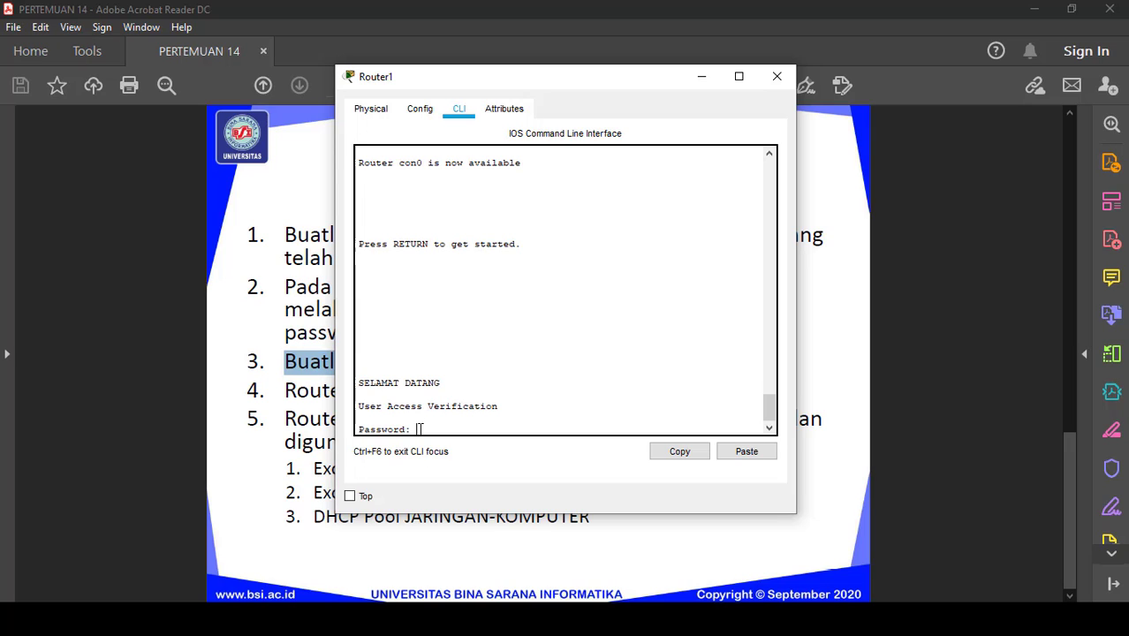
pyautogui.press('Return')
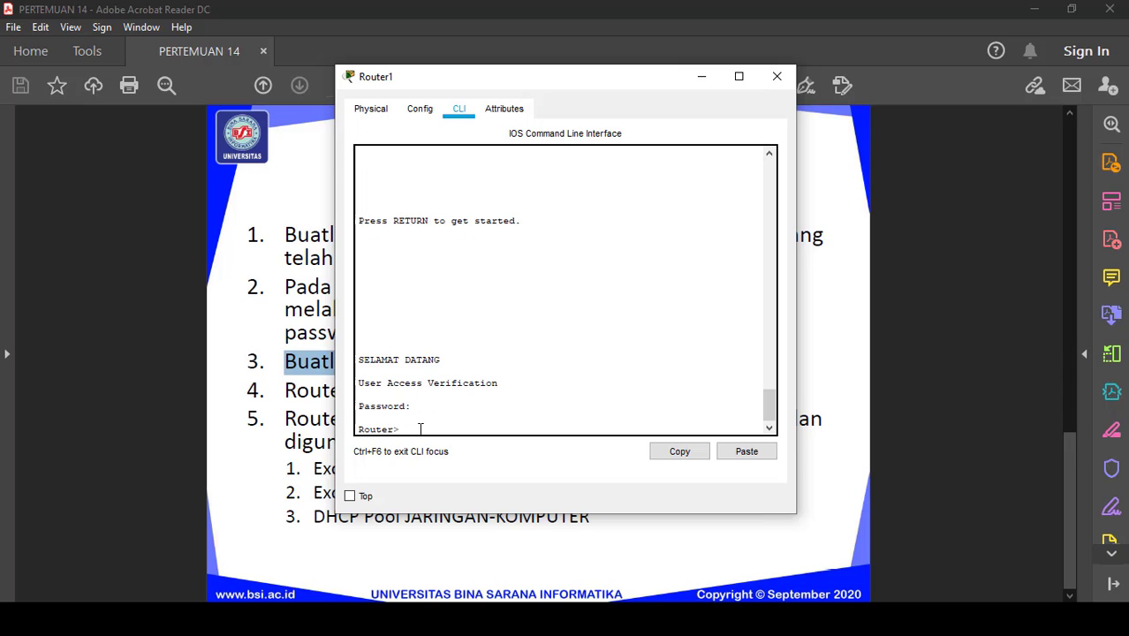
pyautogui.write('en')
pyautogui.press('Return')
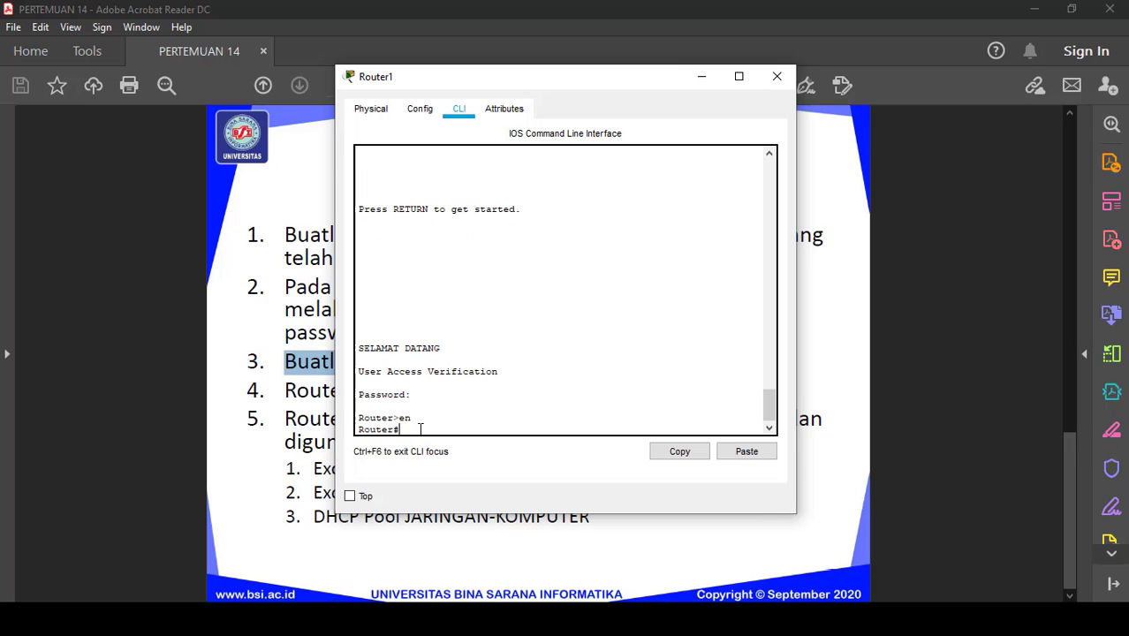
# - Check the IP requirement for router interface G0/0 in the PERTEMUAN 14 PDF and return to Router1's command line in Cisco Packet Tracer
pyautogui.click(1026, 231)
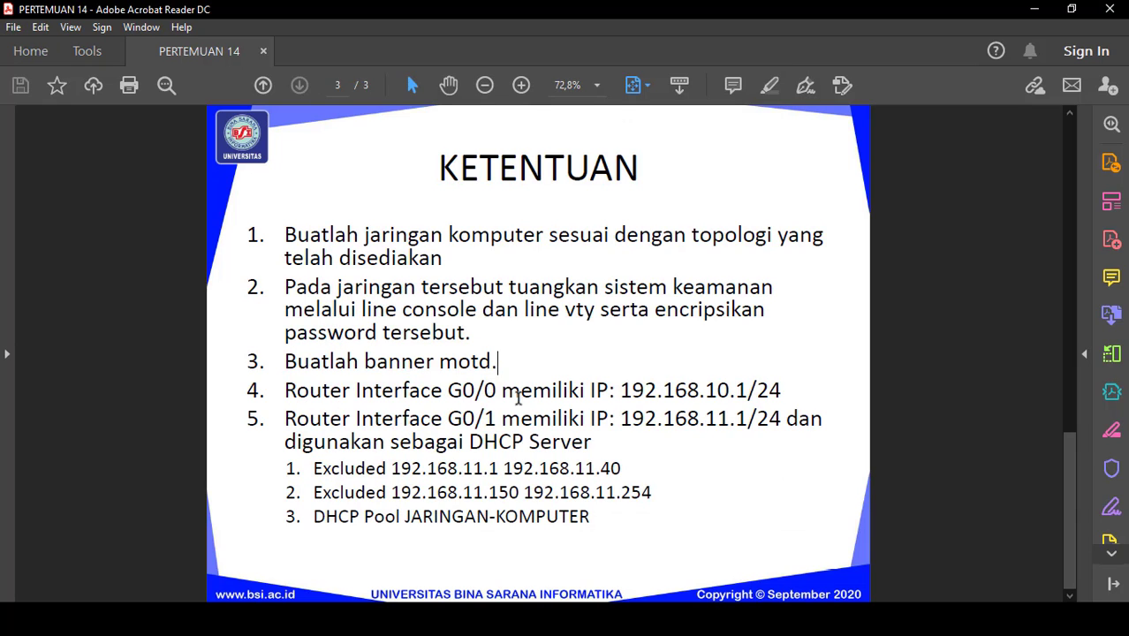
pyautogui.moveTo(621, 389); pyautogui.dragTo(784, 390)
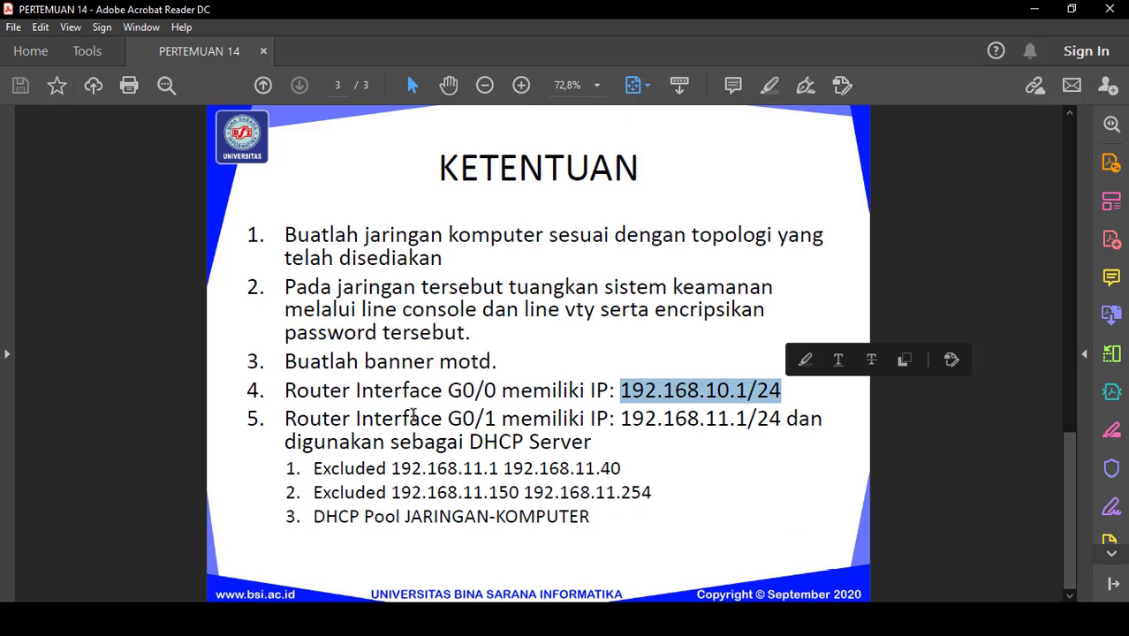
pyautogui.moveTo(448, 390); pyautogui.dragTo(497, 392)
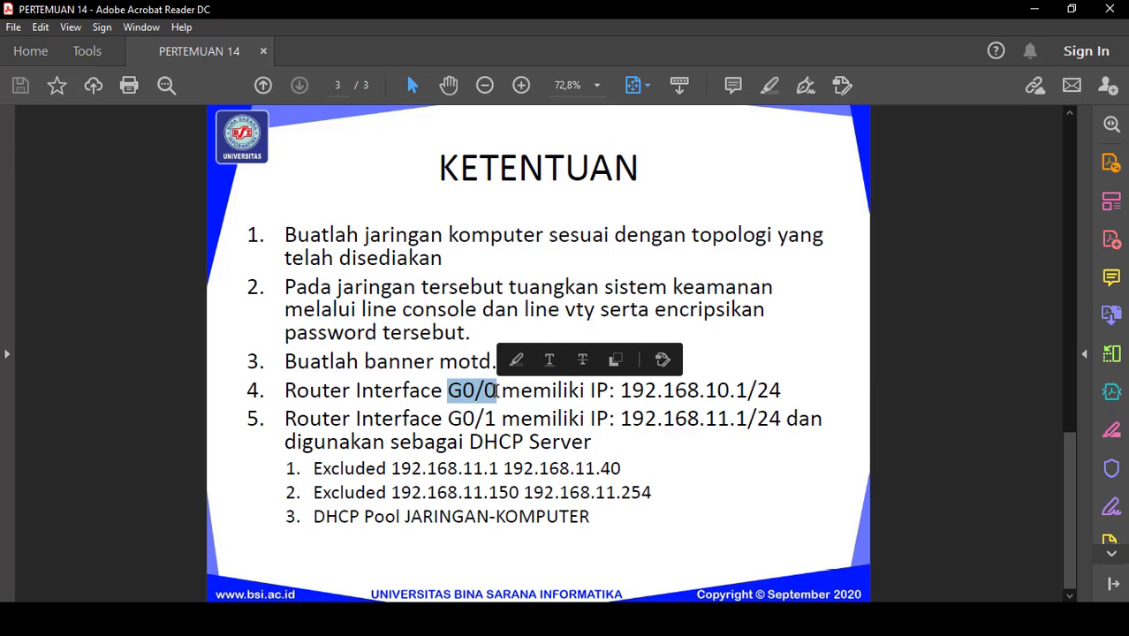
pyautogui.moveTo(628, 618)
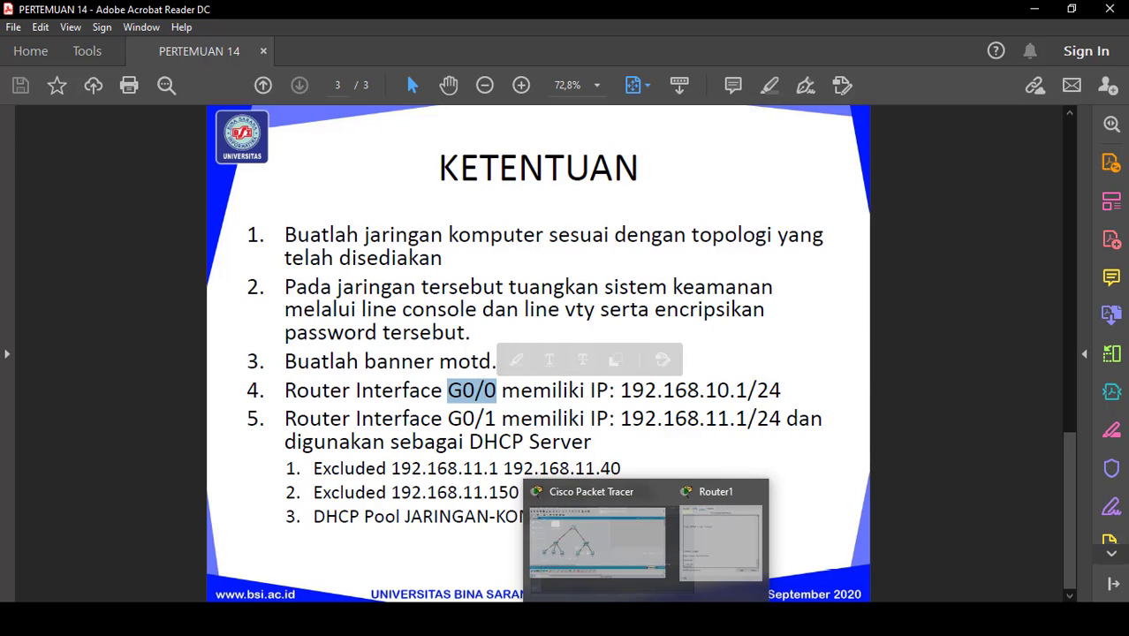
pyautogui.click(691, 543)
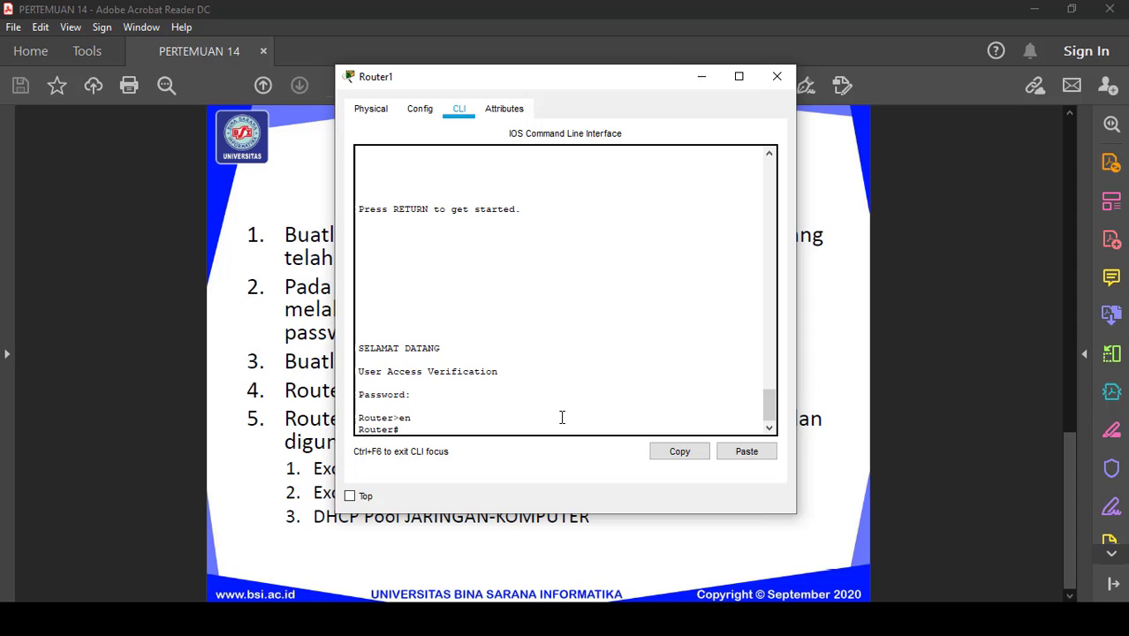
# - Try to open interface g0/0 directly from privileged EXEC mode on Router1, as g0/0 and G0/0
pyautogui.write('int g0/0')
pyautogui.press('Return')
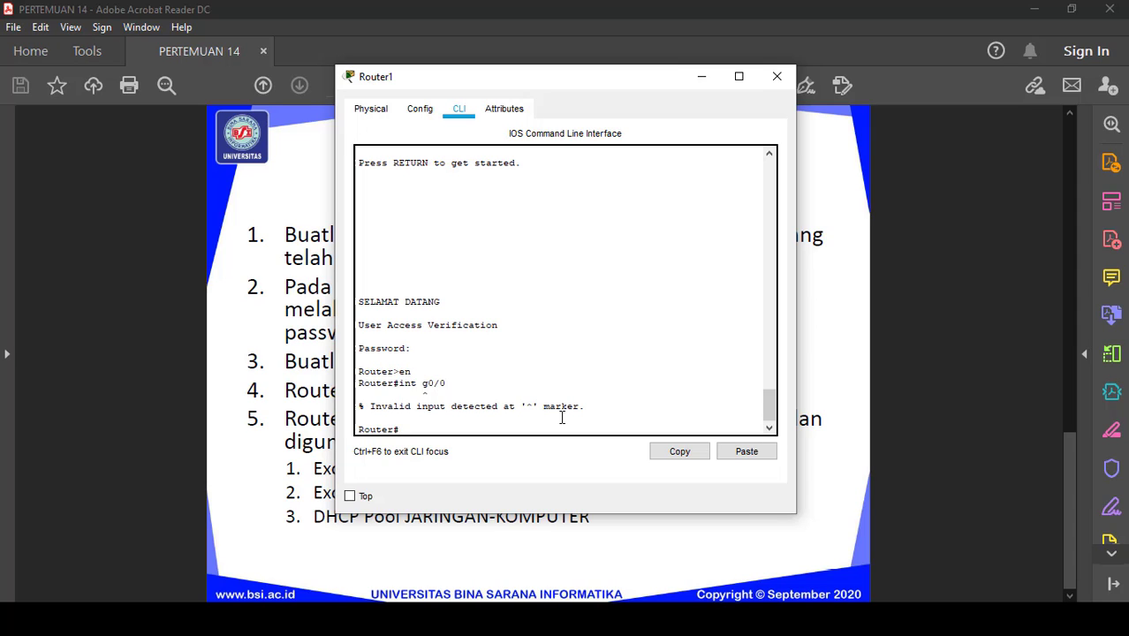
pyautogui.write('int')
pyautogui.write('Go')
pyautogui.press('BackSpace')
pyautogui.press('BackSpace')
pyautogui.write('0/')
pyautogui.press('Return')
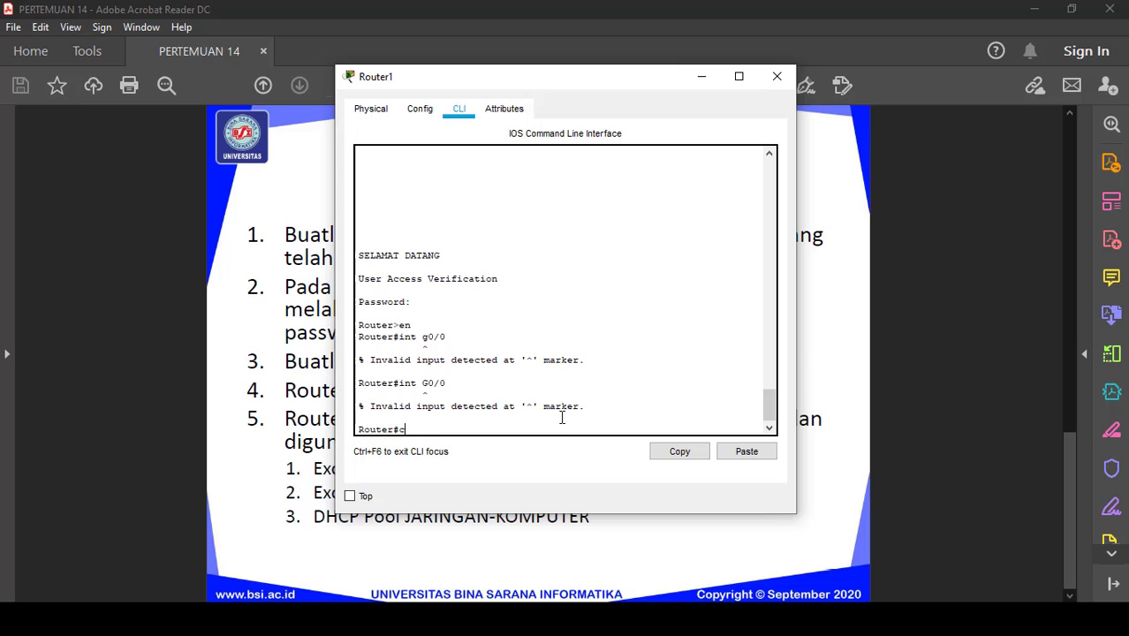
# - Enter global configuration mode on Router1 and try to open interface g0/0
pyautogui.write('onf t')
pyautogui.press('Return')
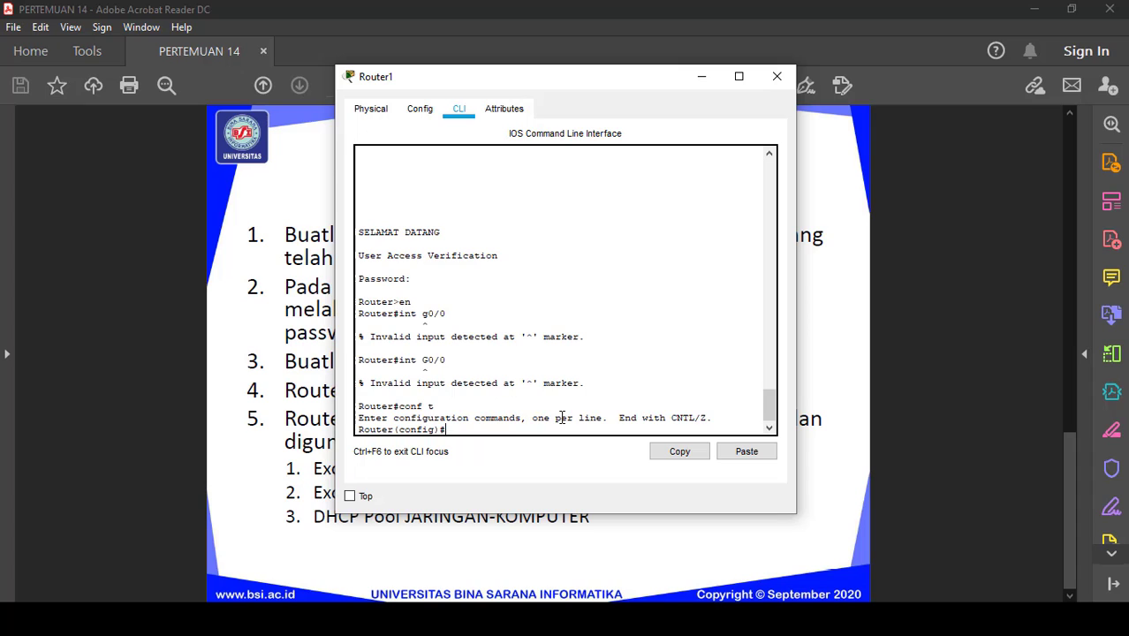
pyautogui.write('int g0/0')
pyautogui.press('Return')
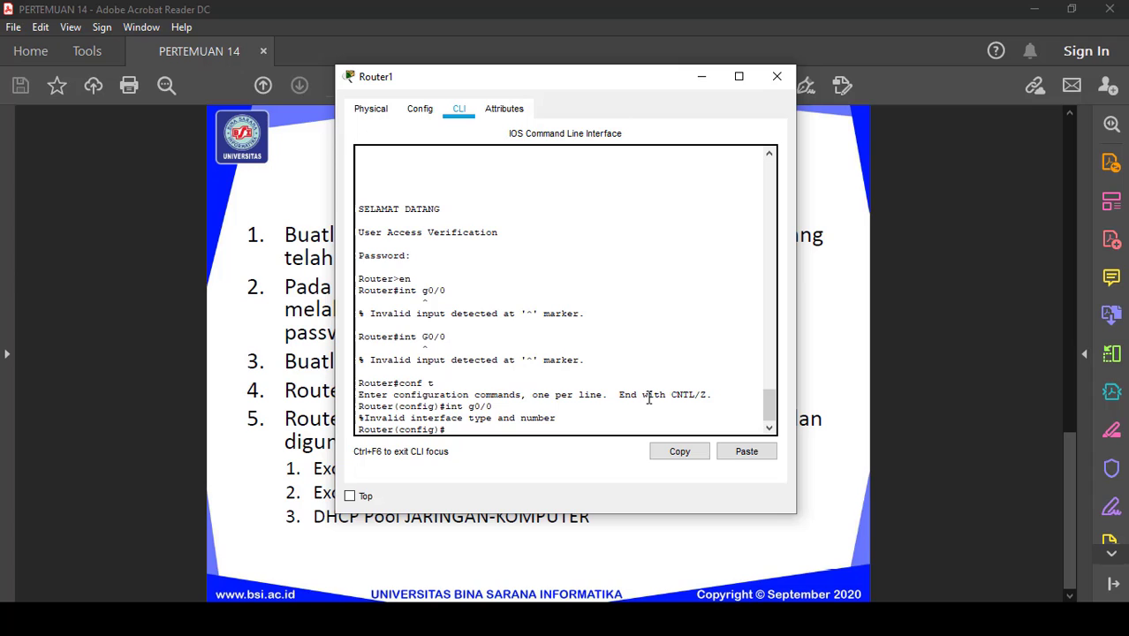
# - Open GigabitEthernet0/0/0 from Router1's interface list and examine the equivalent interface command in the command line
pyautogui.click(435, 113)
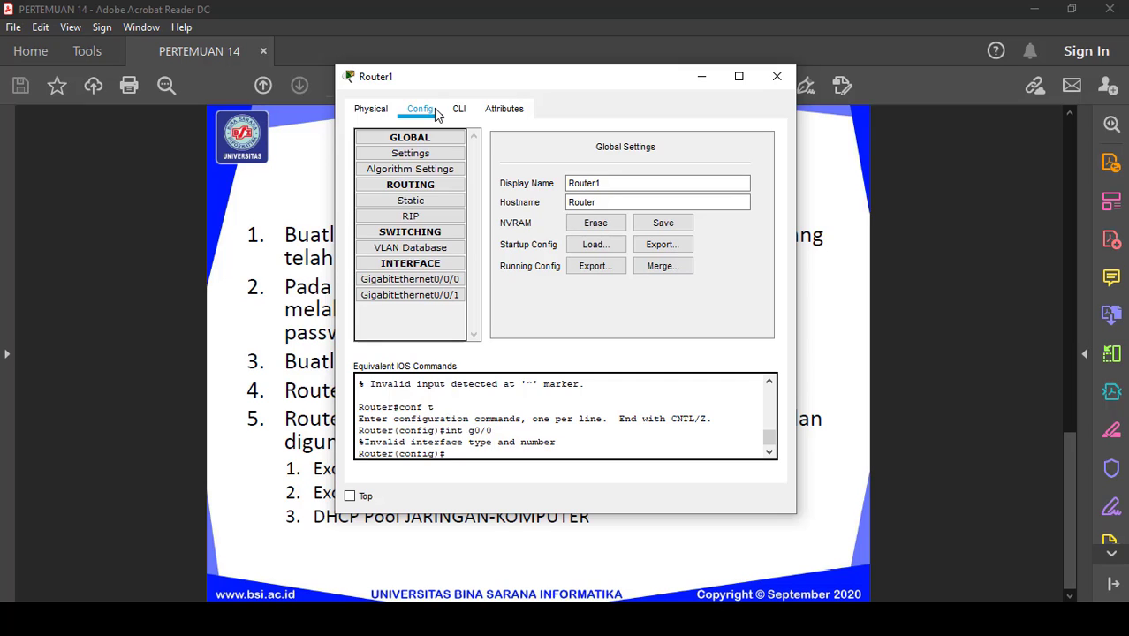
pyautogui.click(439, 281)
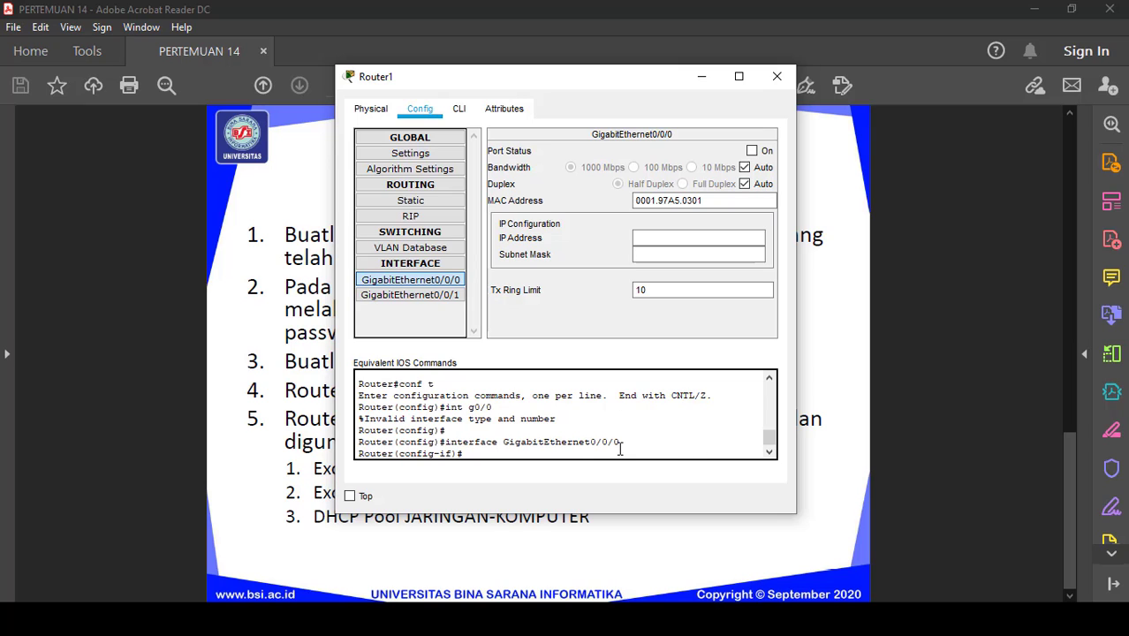
pyautogui.click(459, 109)
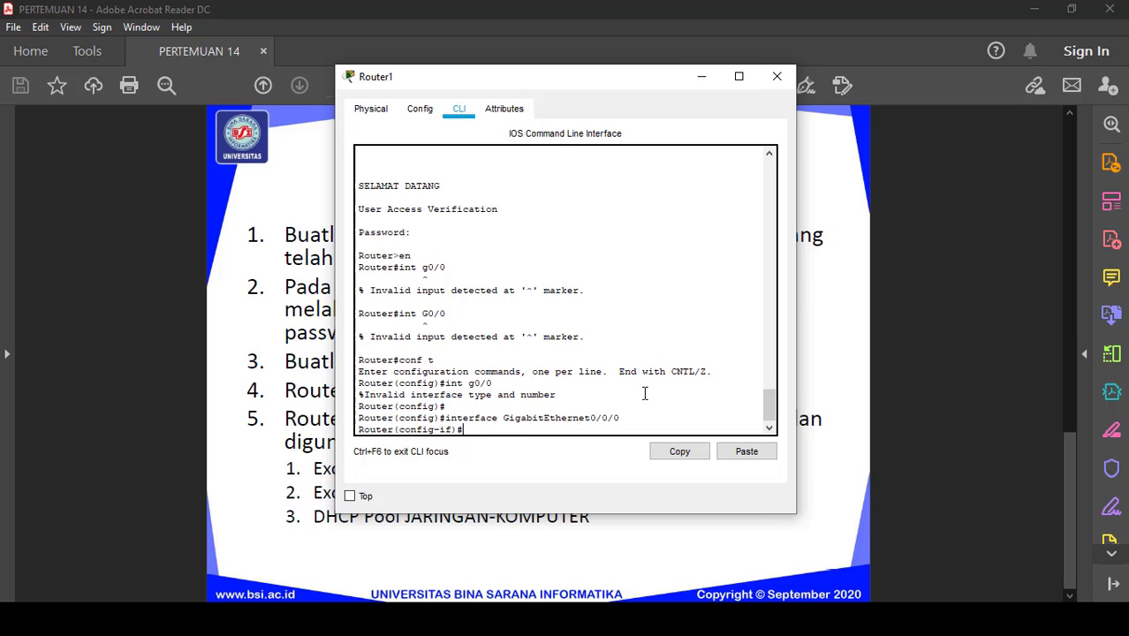
pyautogui.moveTo(445, 418); pyautogui.dragTo(630, 418)
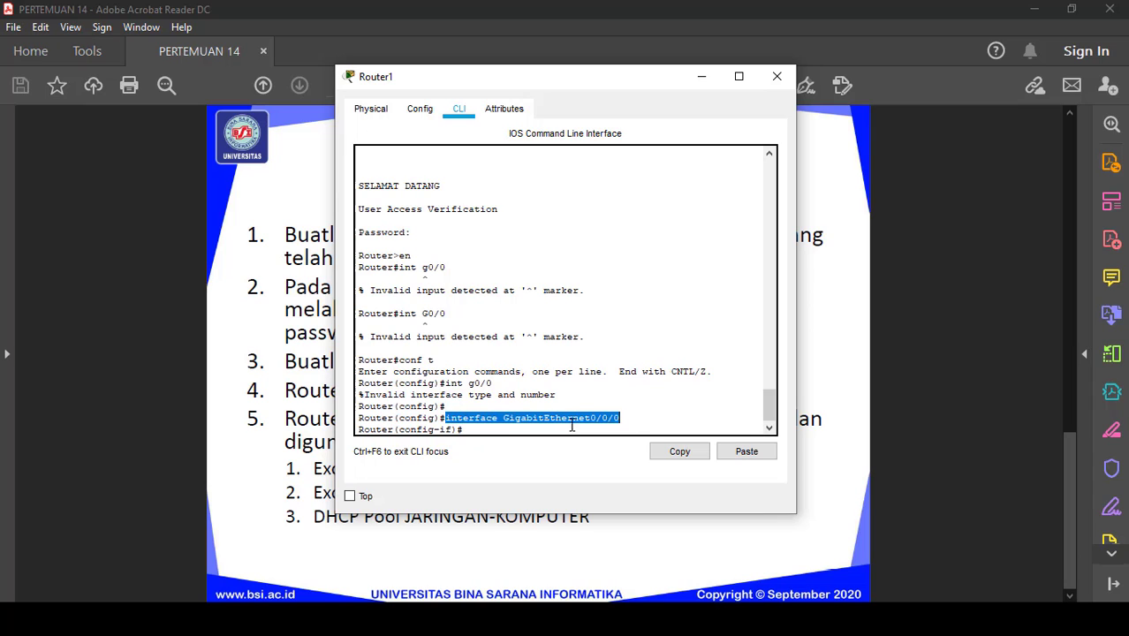
pyautogui.click(641, 419)
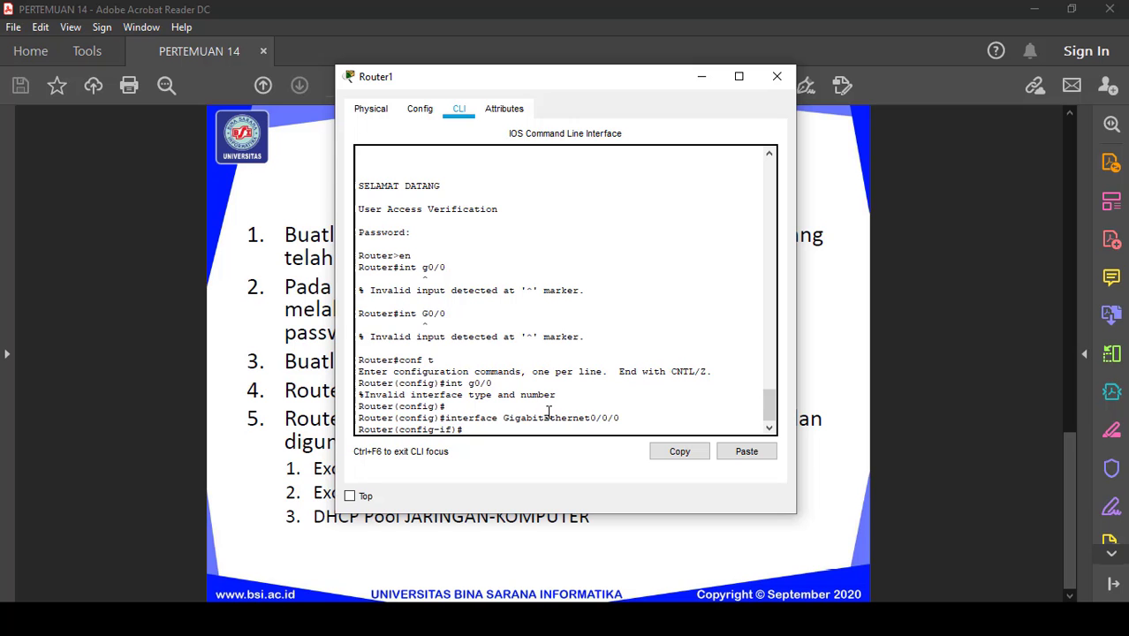
# - Assign IP address 192.168.10.1 with subnet mask 255.255.255.0 to Router1's GigabitEthernet0/0/0 from the command line
pyautogui.moveTo(581, 71); pyautogui.dragTo(276, 105)
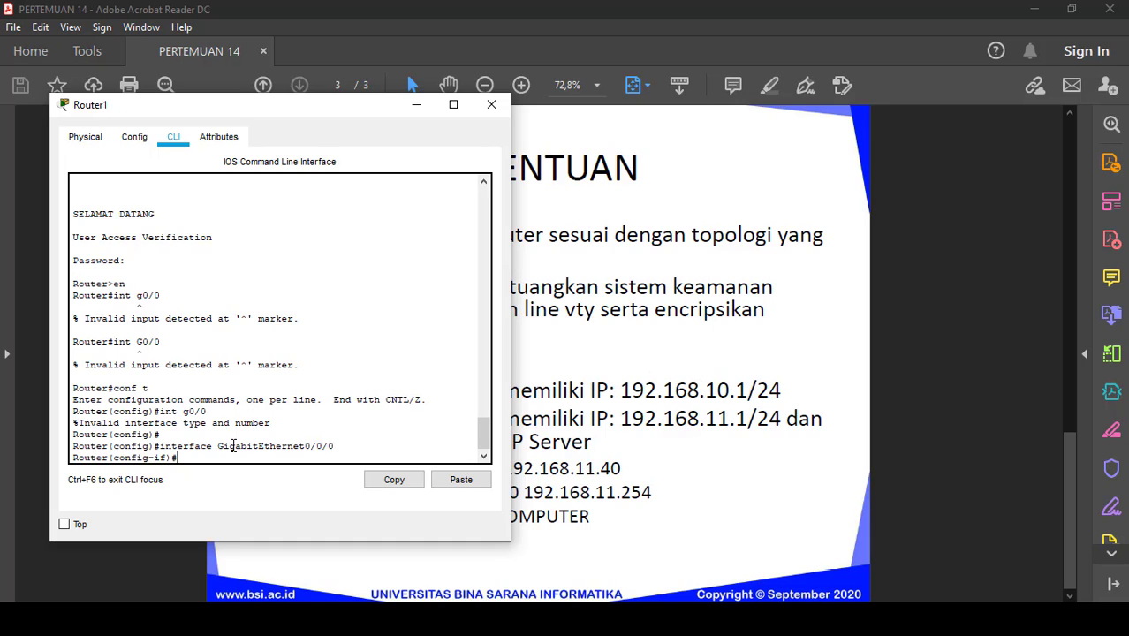
pyautogui.write('ip 192.168.10.1')
pyautogui.write('255.2')
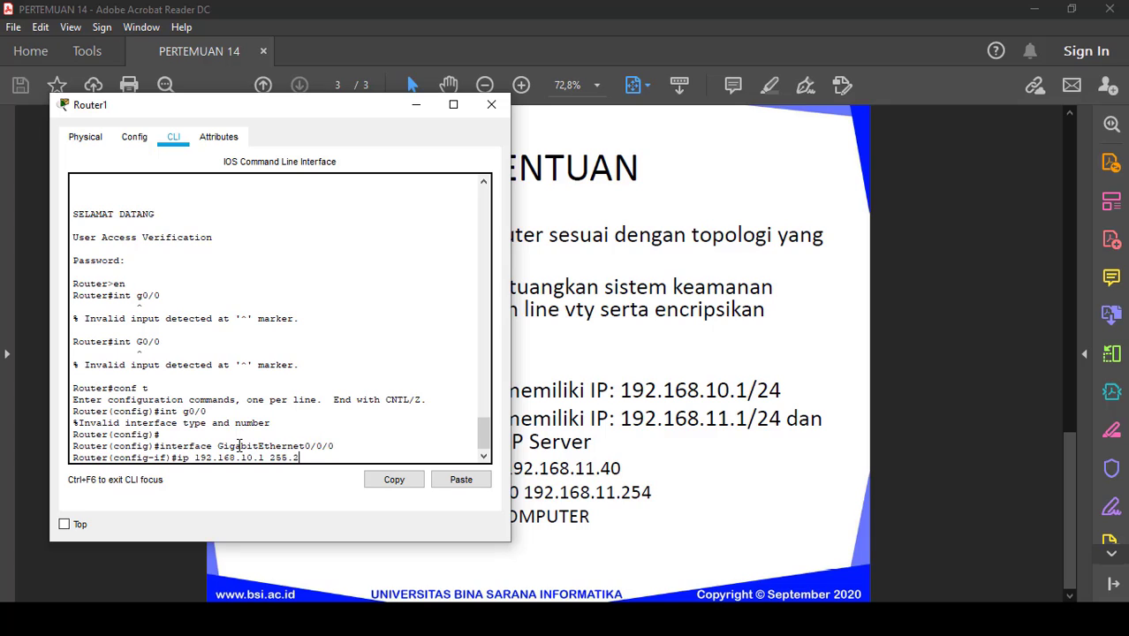
pyautogui.write('55.255.0')
pyautogui.press('Return')
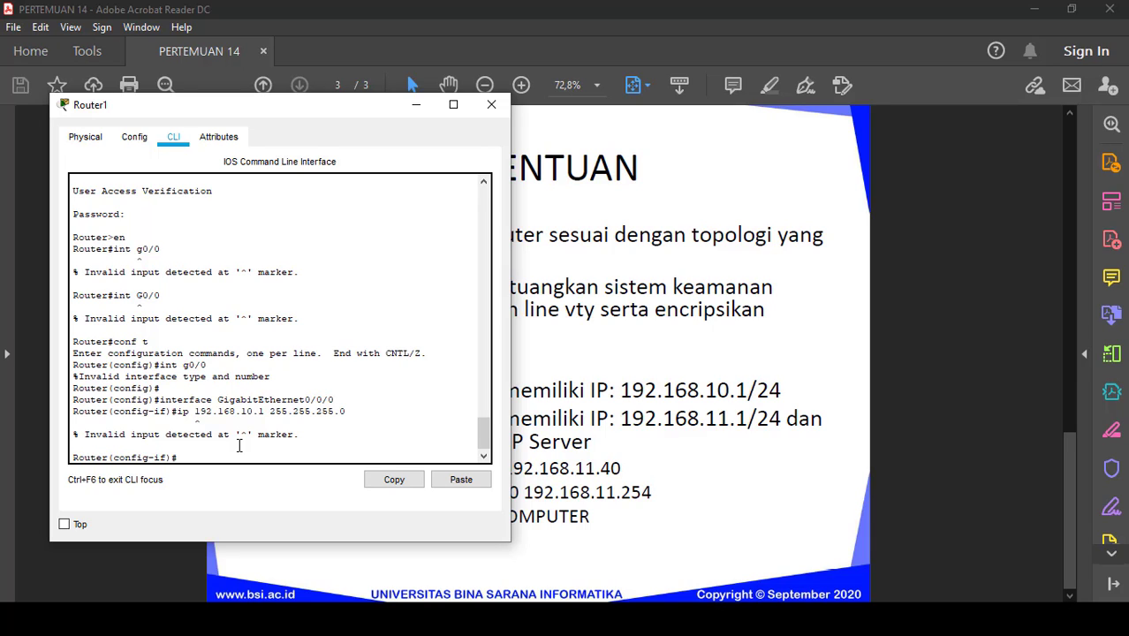
pyautogui.press('Up')
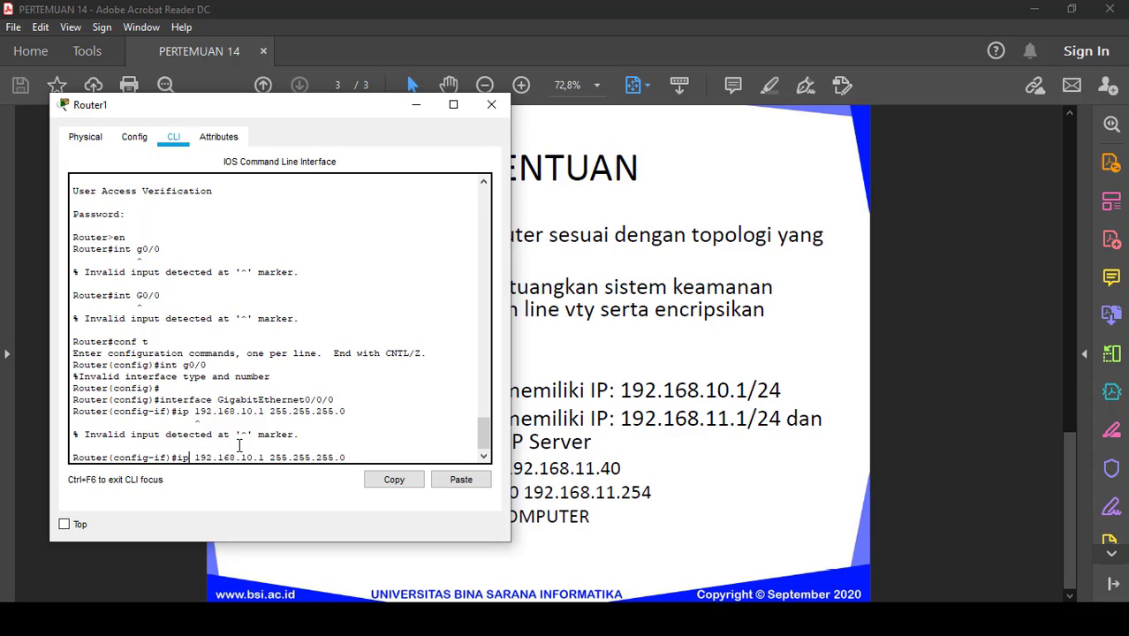
pyautogui.write('a')
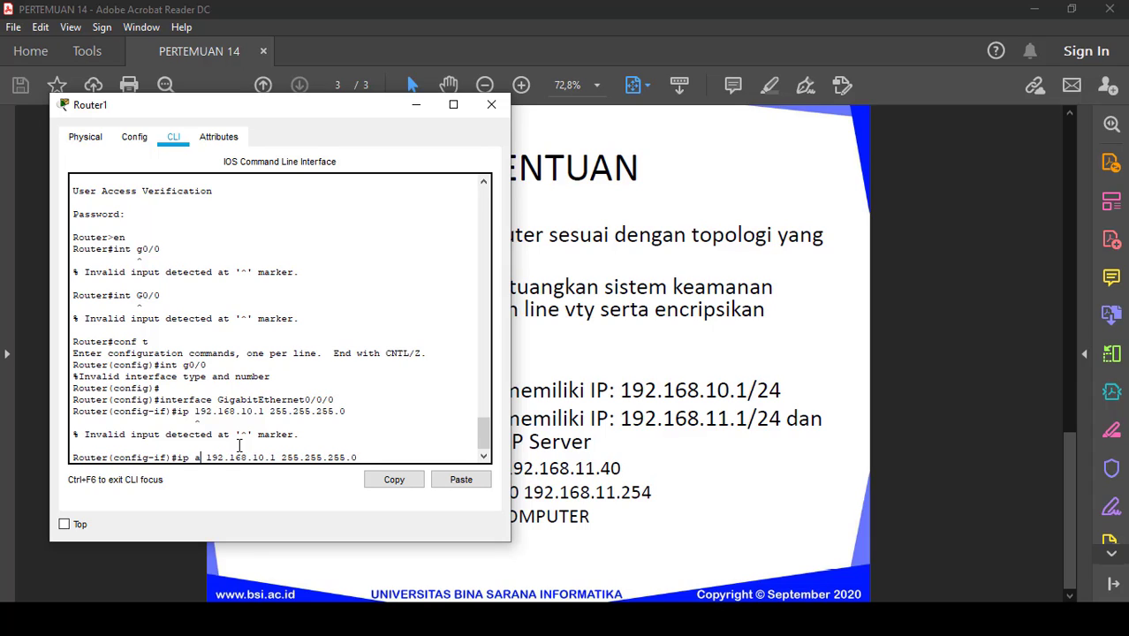
pyautogui.write('dress')
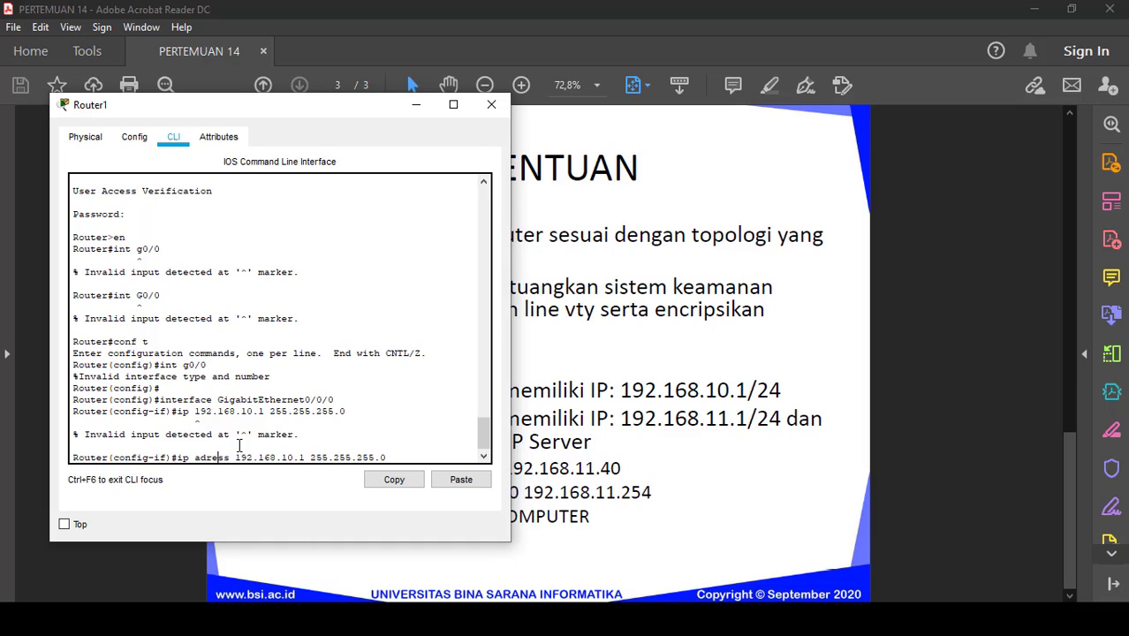
pyautogui.press('Left')
pyautogui.press('Left')
pyautogui.write('d')
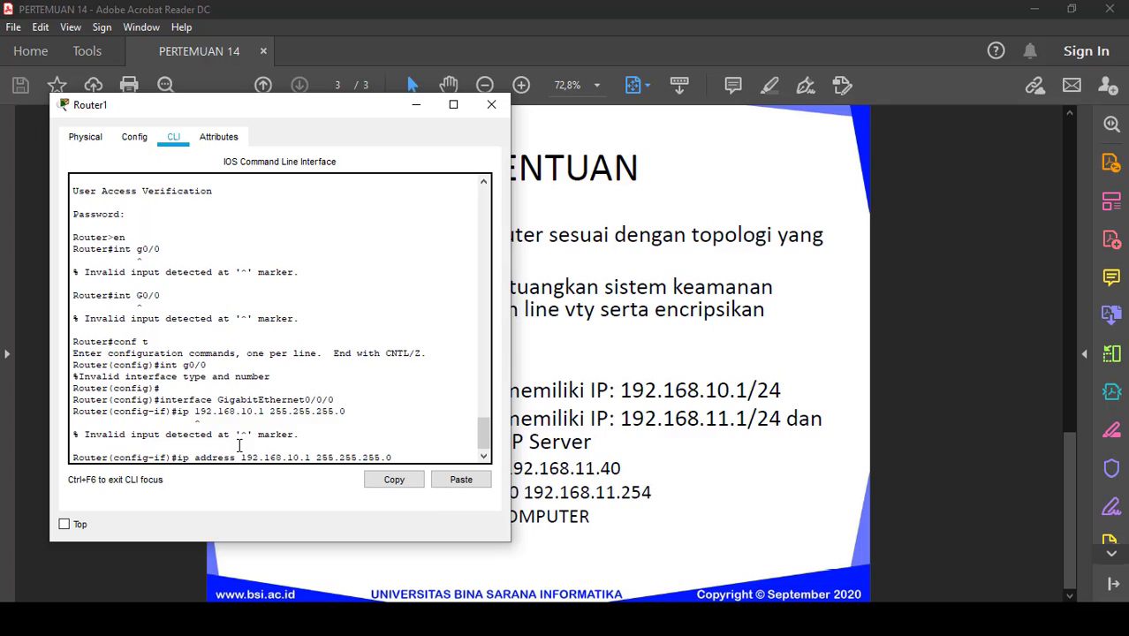
pyautogui.press('Return')
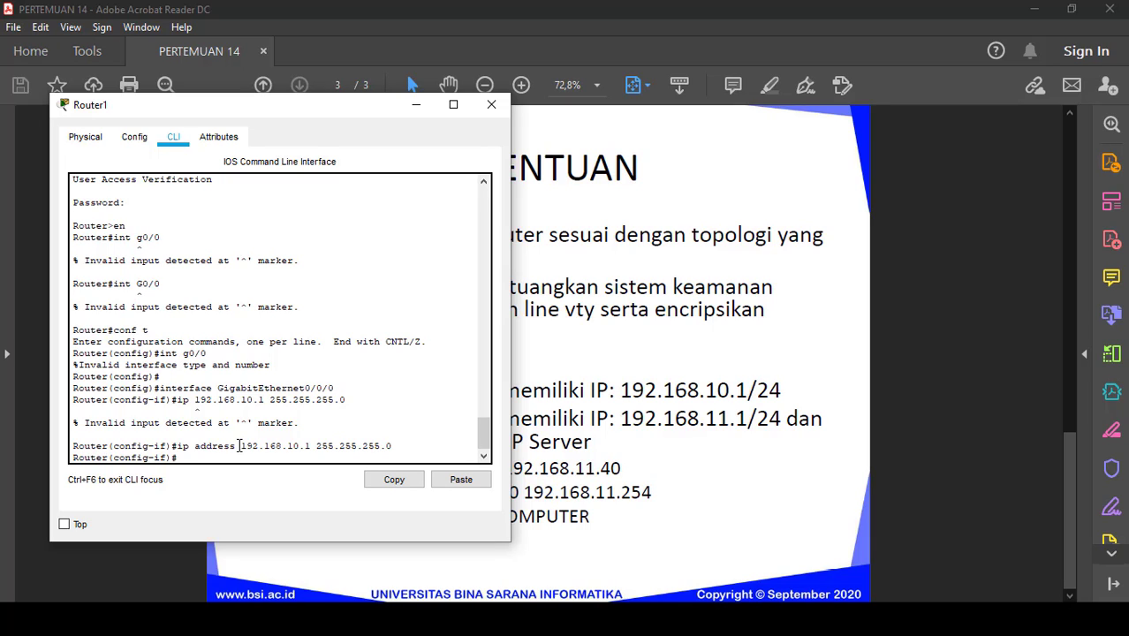
# - Enable GigabitEthernet0/0/0 with the no sh command and return to the interface configuration prompt
pyautogui.write('no sh')
pyautogui.press('Return')
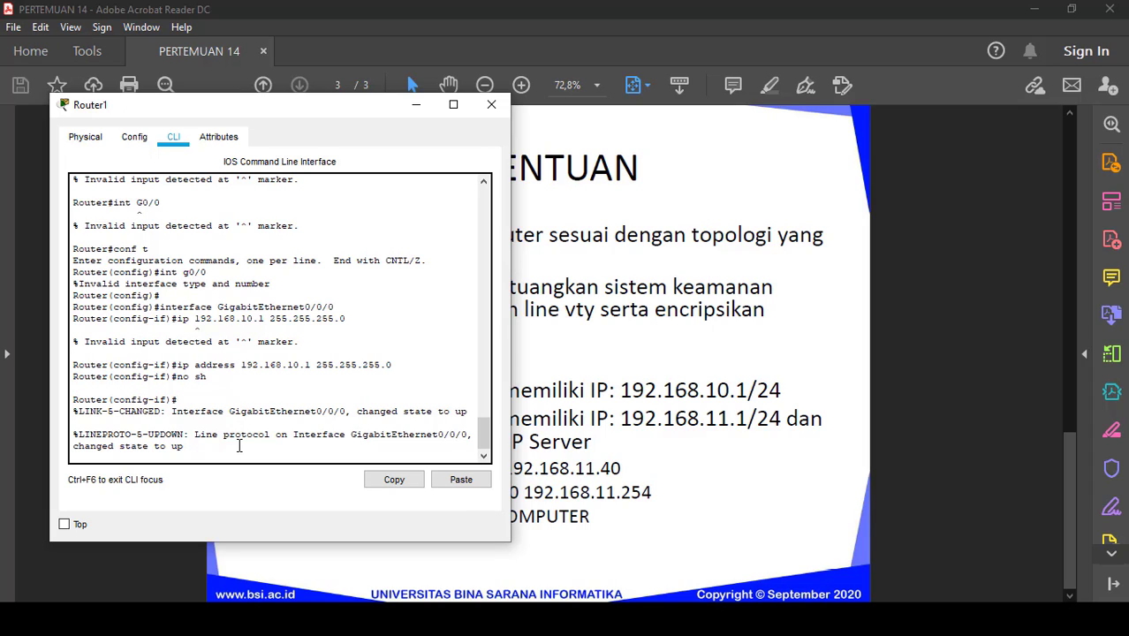
pyautogui.press('Return')
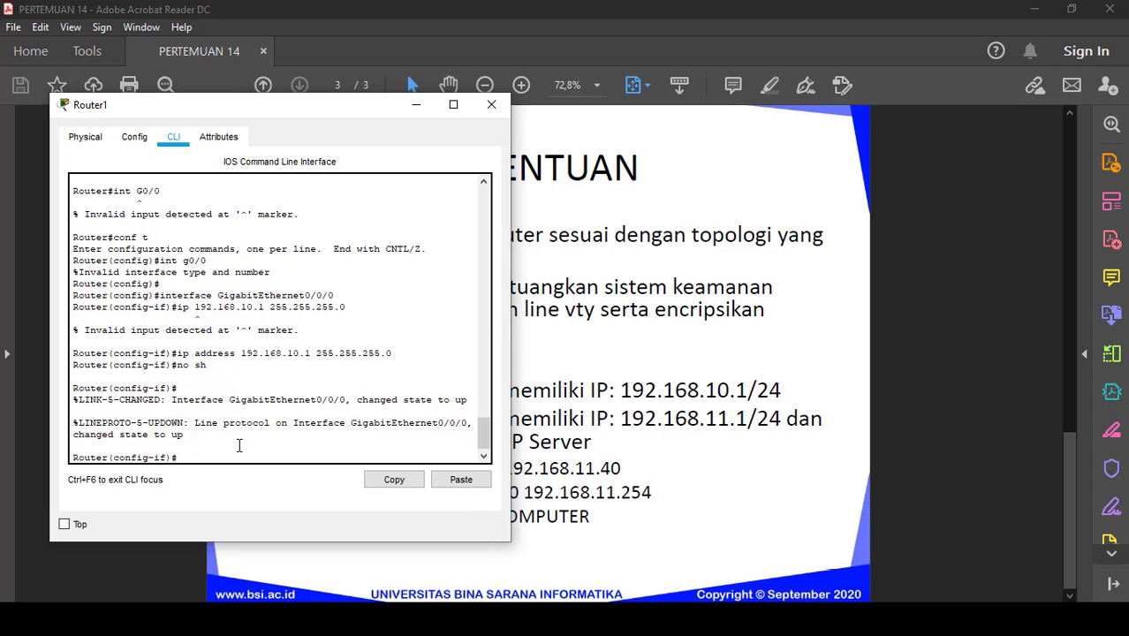
# - Leave the GigabitEthernet0/0/0 configuration and try to open interface g0/1 from global configuration mode
pyautogui.write('exit')
pyautogui.press('Return')
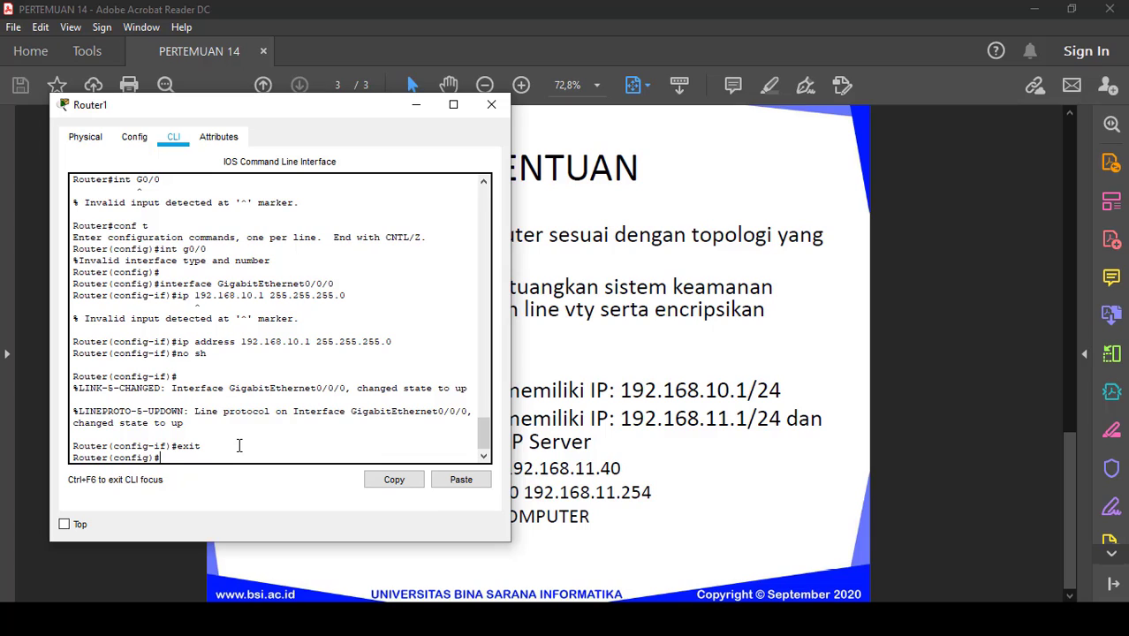
pyautogui.write('int g0/1')
pyautogui.press('Return')
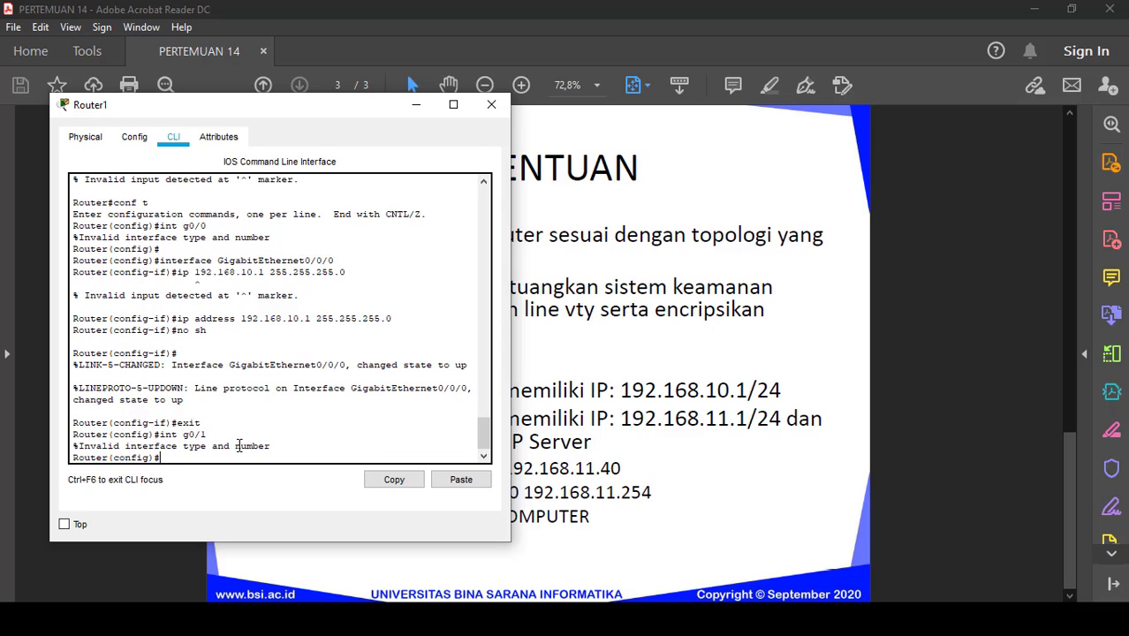
# - Open GigabitEthernet0/0/1 from Router1's interface list and examine the equivalent interface command in the command line
pyautogui.click(142, 138)
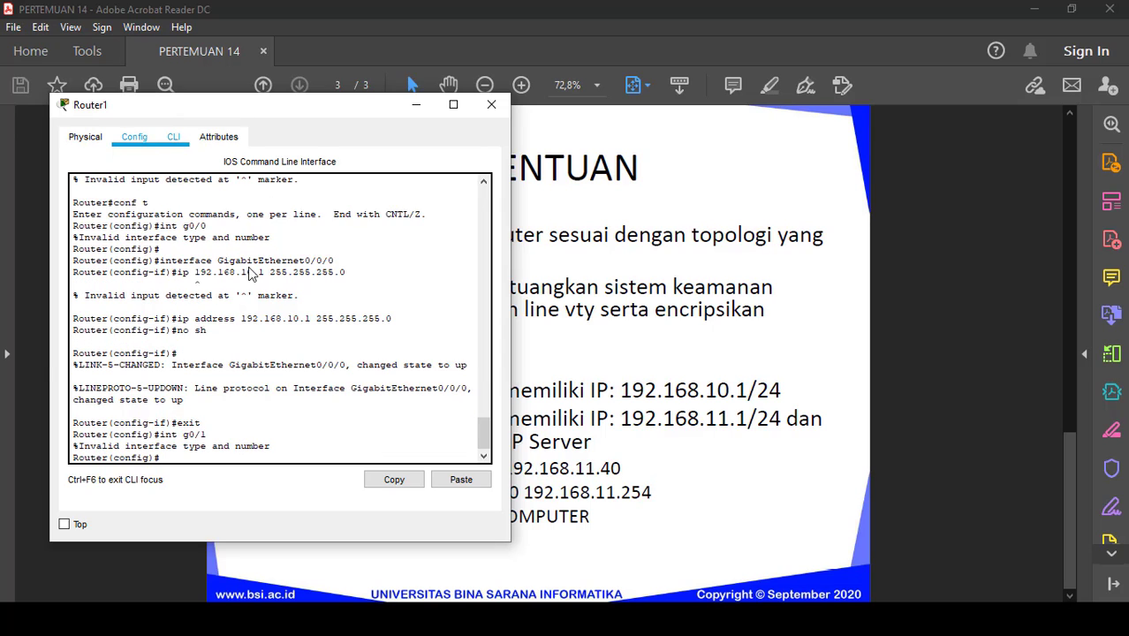
pyautogui.click(98, 325)
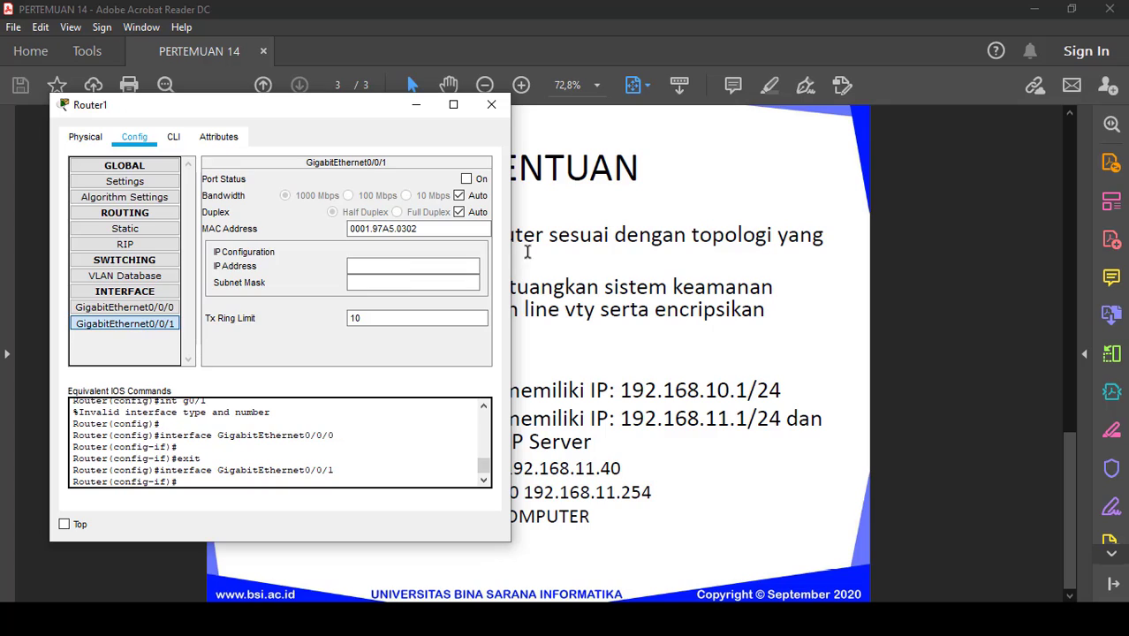
pyautogui.click(401, 270)
pyautogui.click(163, 322)
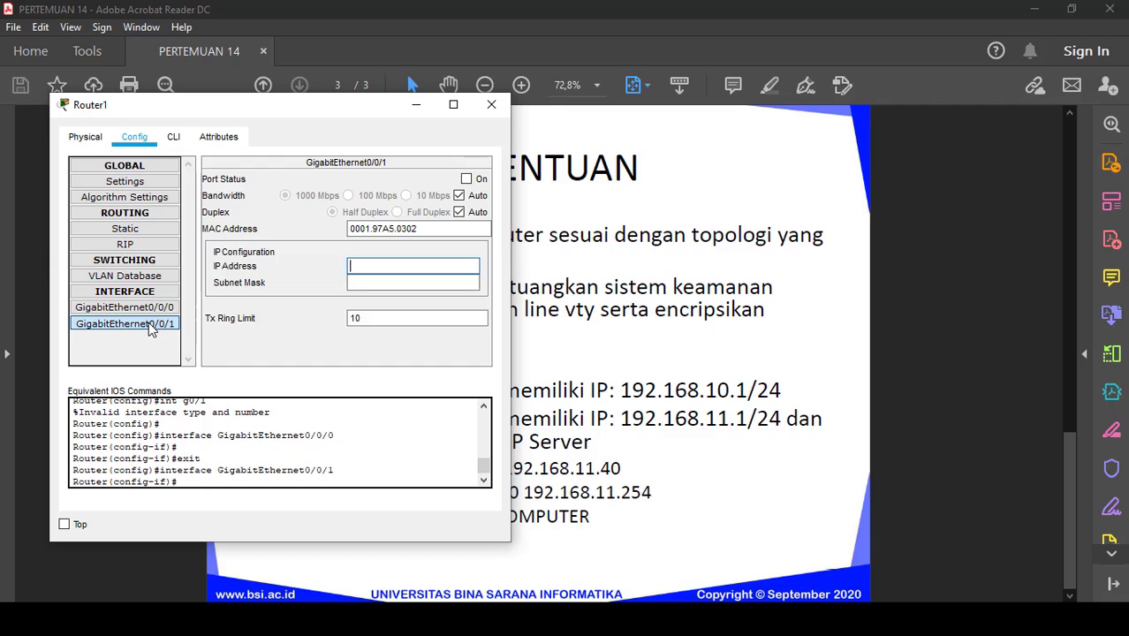
pyautogui.click(173, 138)
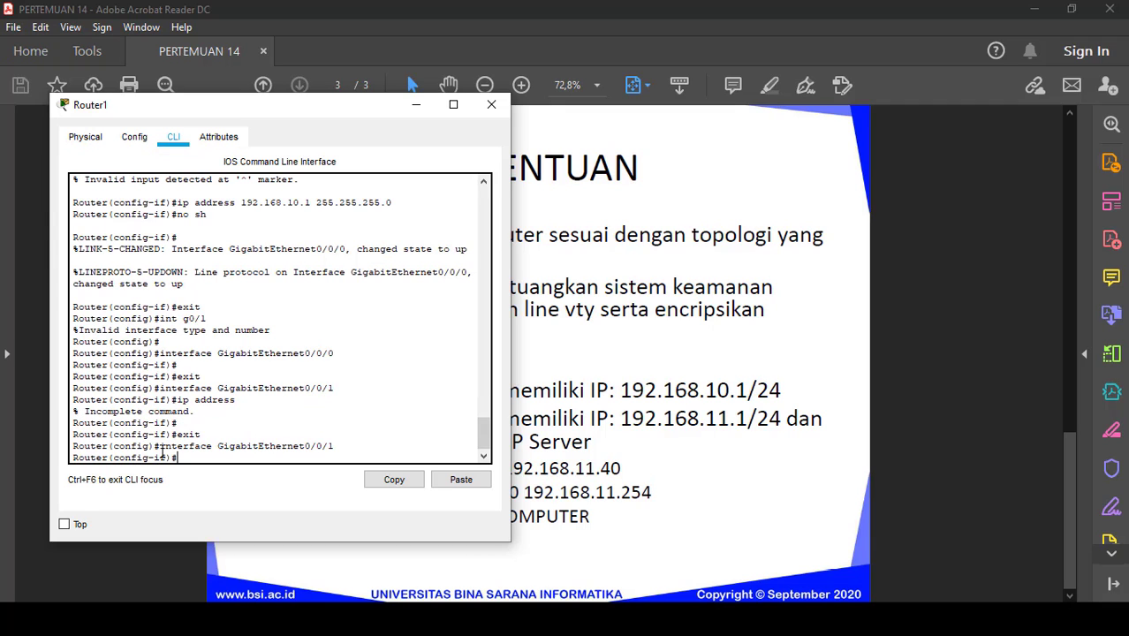
pyautogui.moveTo(160, 446); pyautogui.dragTo(363, 450)
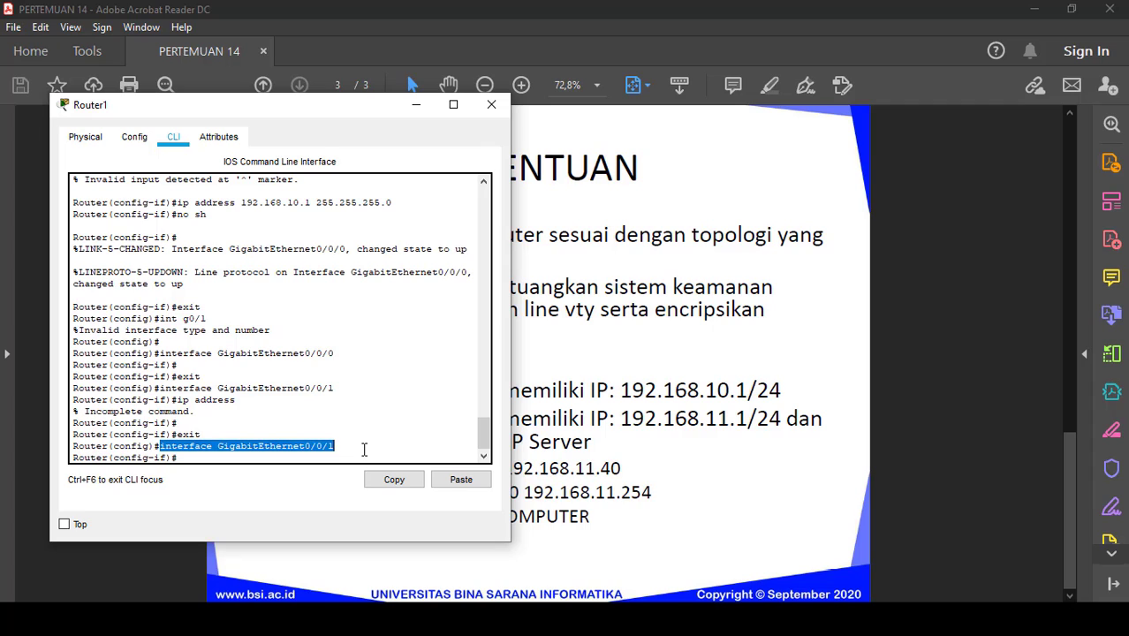
# - Set GigabitEthernet0/0/1's IP address to 192.168.11.1 with subnet mask 255.255.255.0 in Router1's graphical interface settings
pyautogui.click(135, 137)
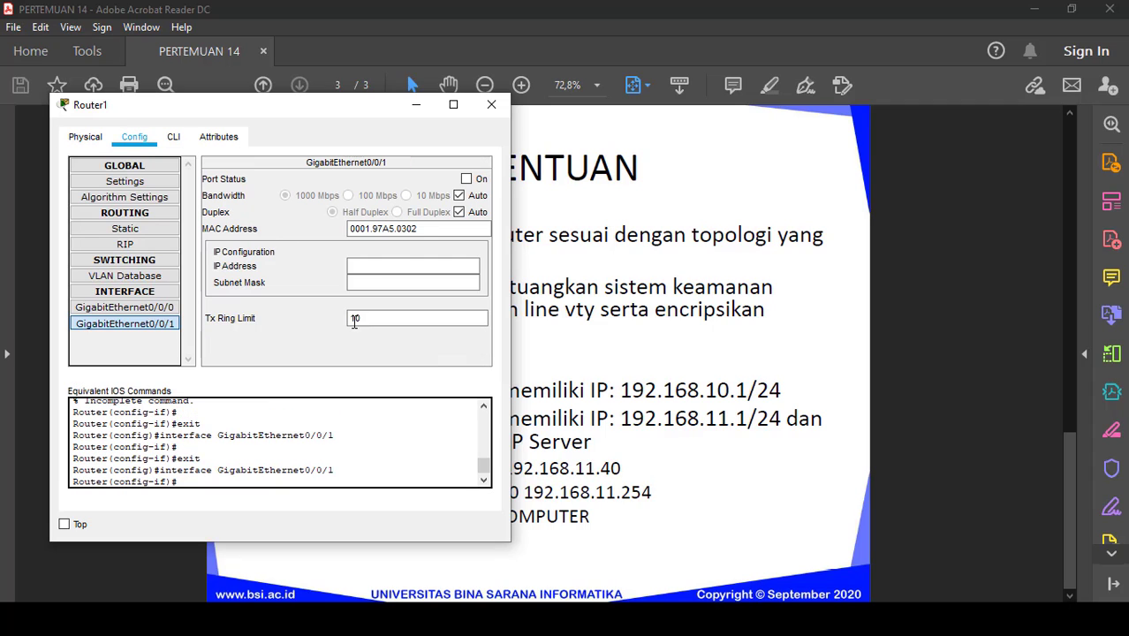
pyautogui.click(382, 264)
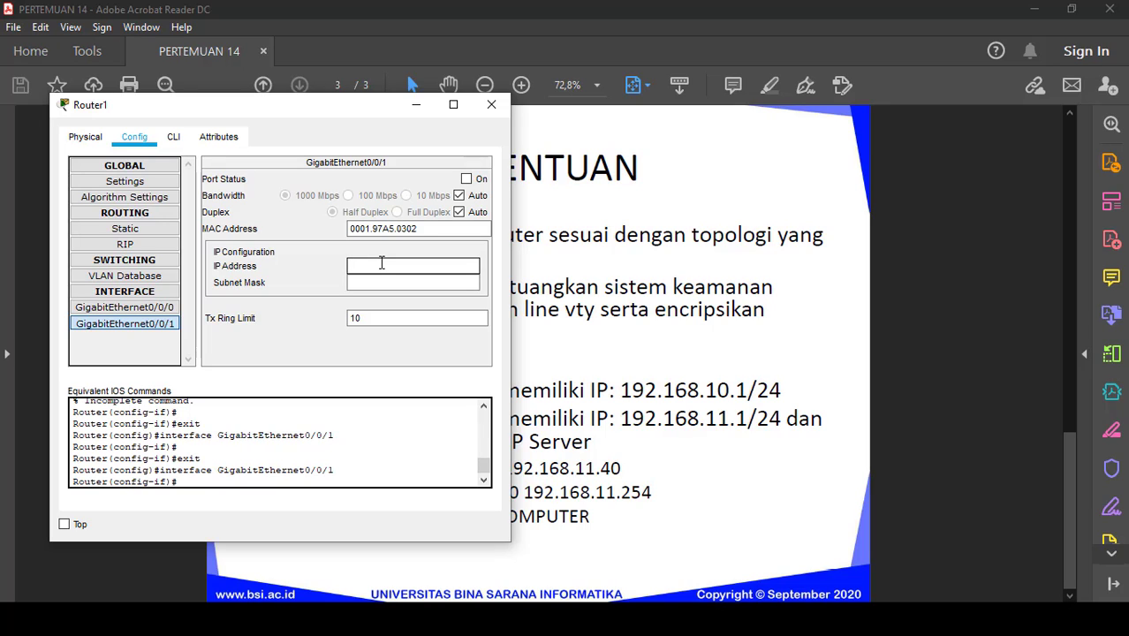
pyautogui.write('192.168.11.1')
pyautogui.click(380, 283)
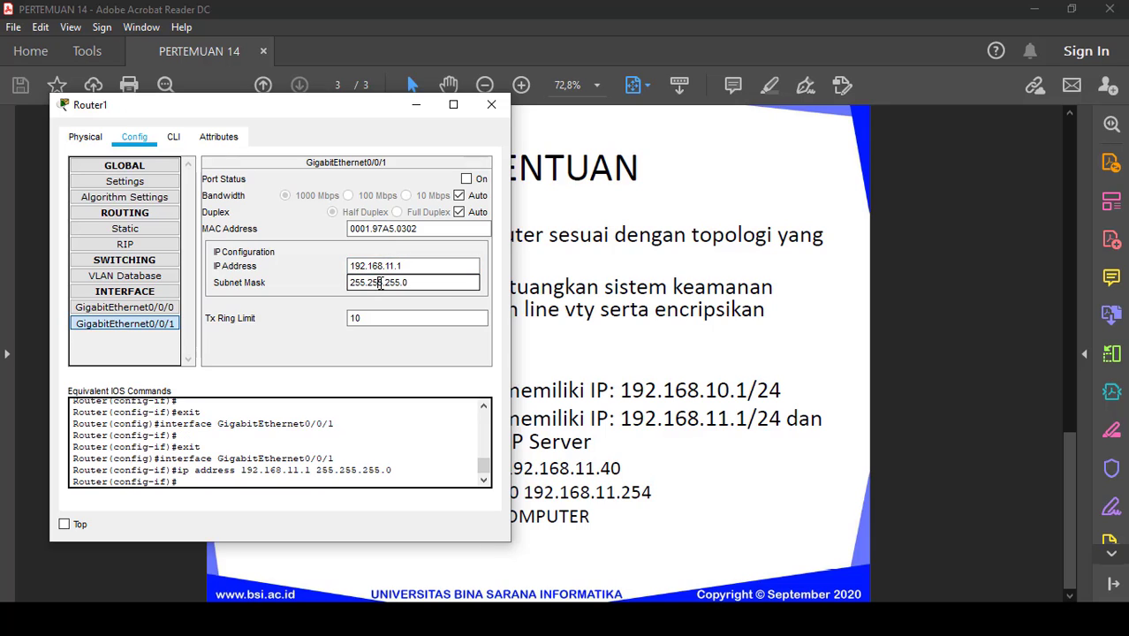
# - Turn on the port status of GigabitEthernet0/0/1 in Router1's interface settings
pyautogui.click(176, 138)
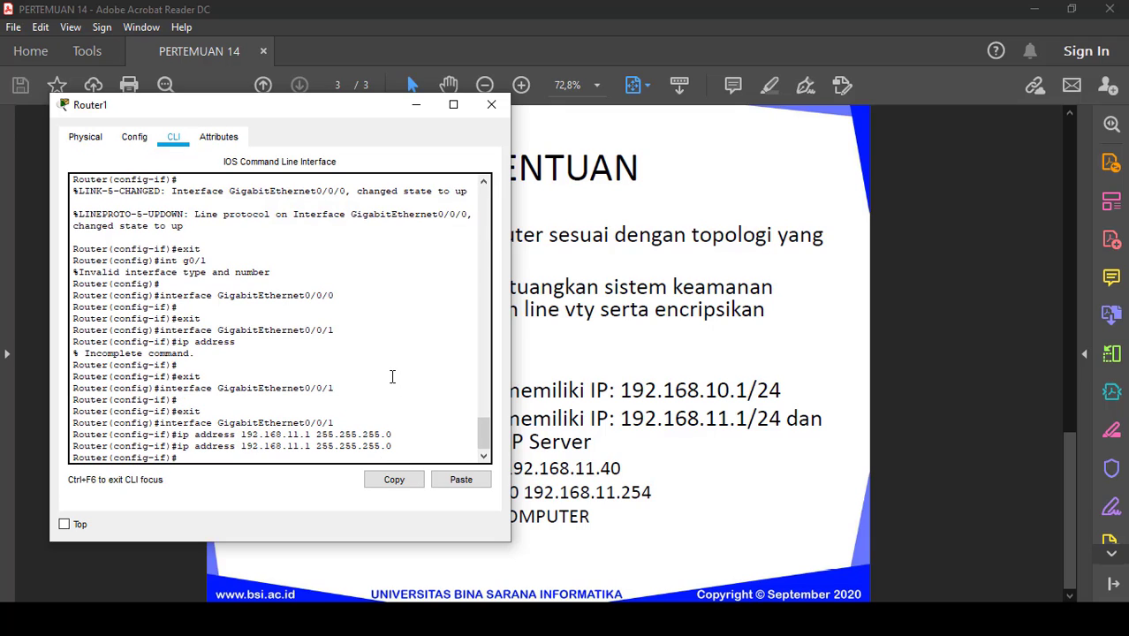
pyautogui.write('no')
pyautogui.press('BackSpace')
pyautogui.click(133, 141)
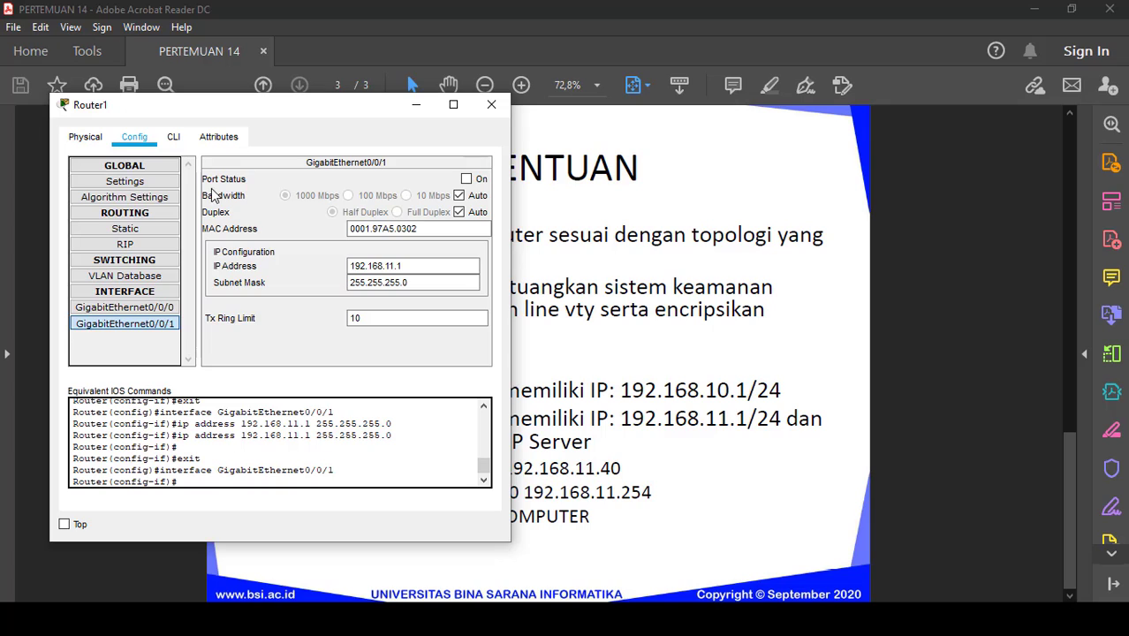
pyautogui.click(467, 179)
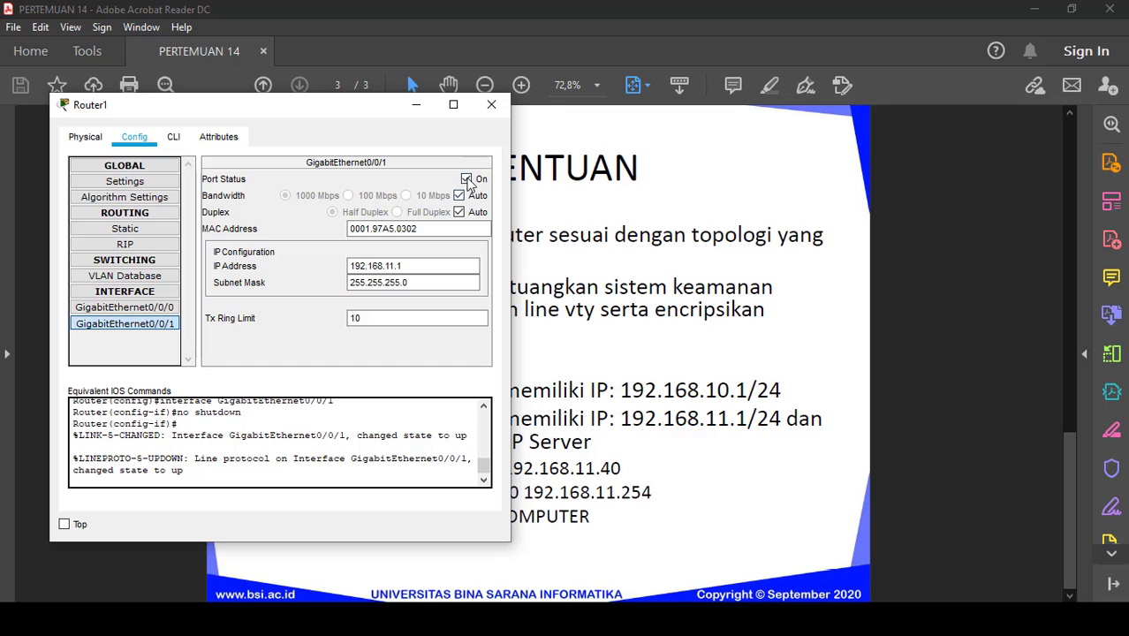
# - Return to Router1's command line and exit the interface configuration to global configuration mode
pyautogui.click(177, 139)
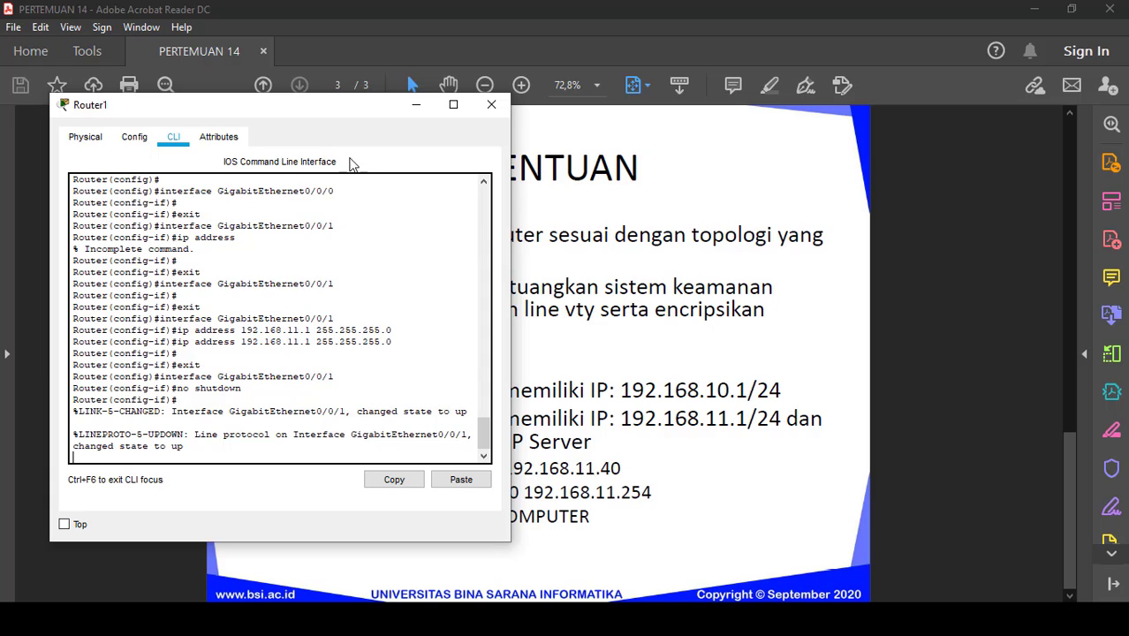
pyautogui.moveTo(298, 108); pyautogui.dragTo(493, 69)
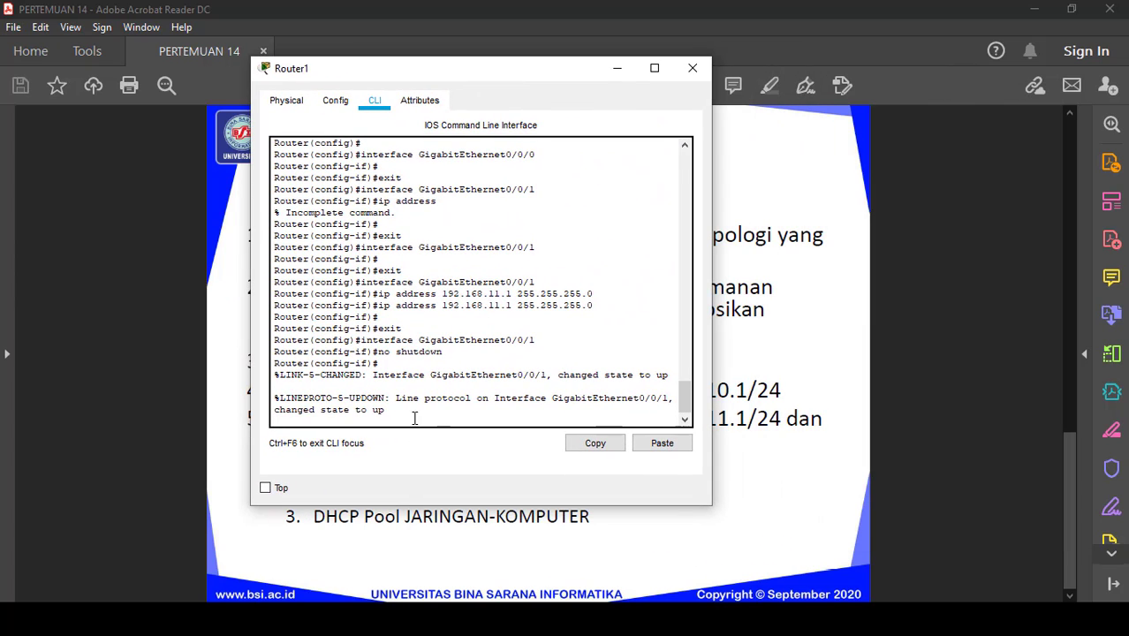
pyautogui.press('Return')
pyautogui.press('Return')
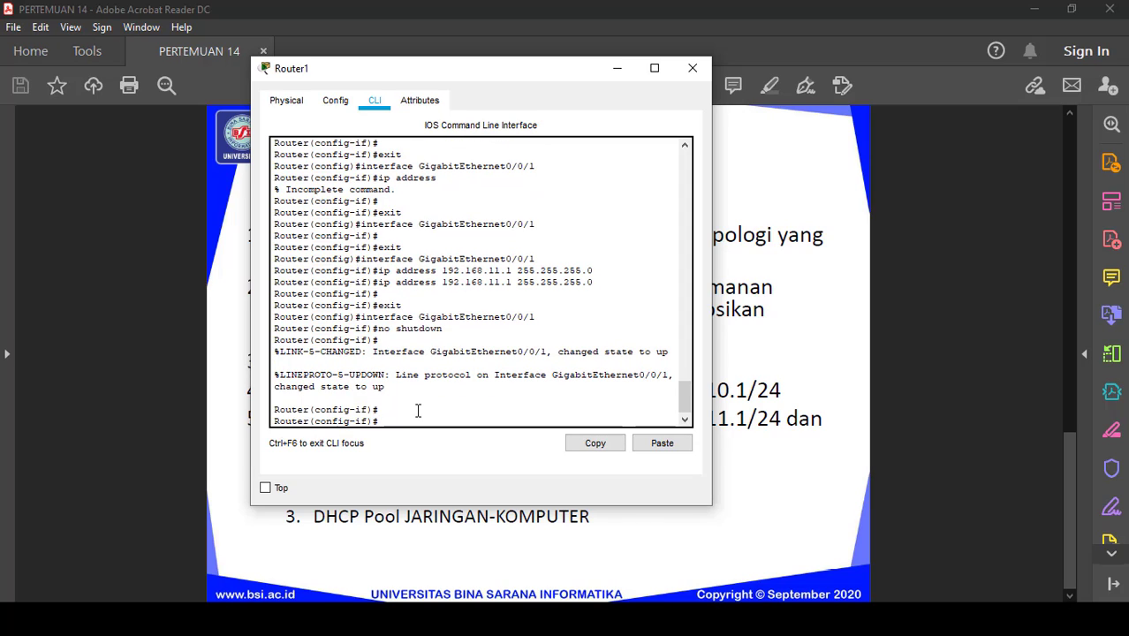
pyautogui.write('ex')
pyautogui.press('Return')
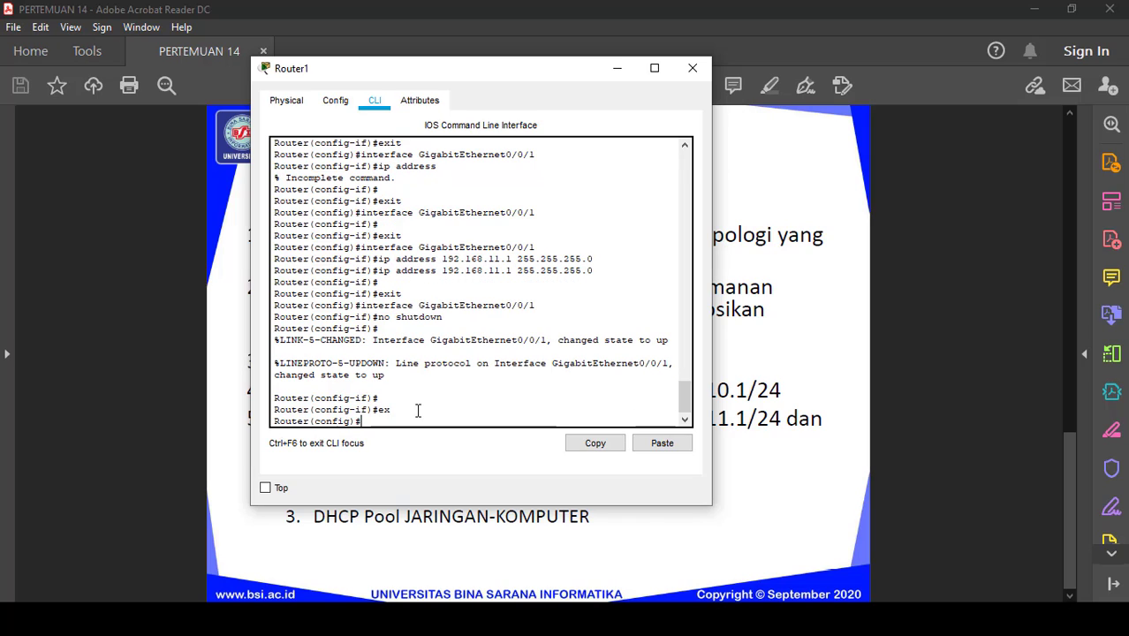
# - Enter the start of a DHCP exclusion command, ip dhcp exclude-address 192.168.11.1, without running it
pyautogui.write('ip dhcp')
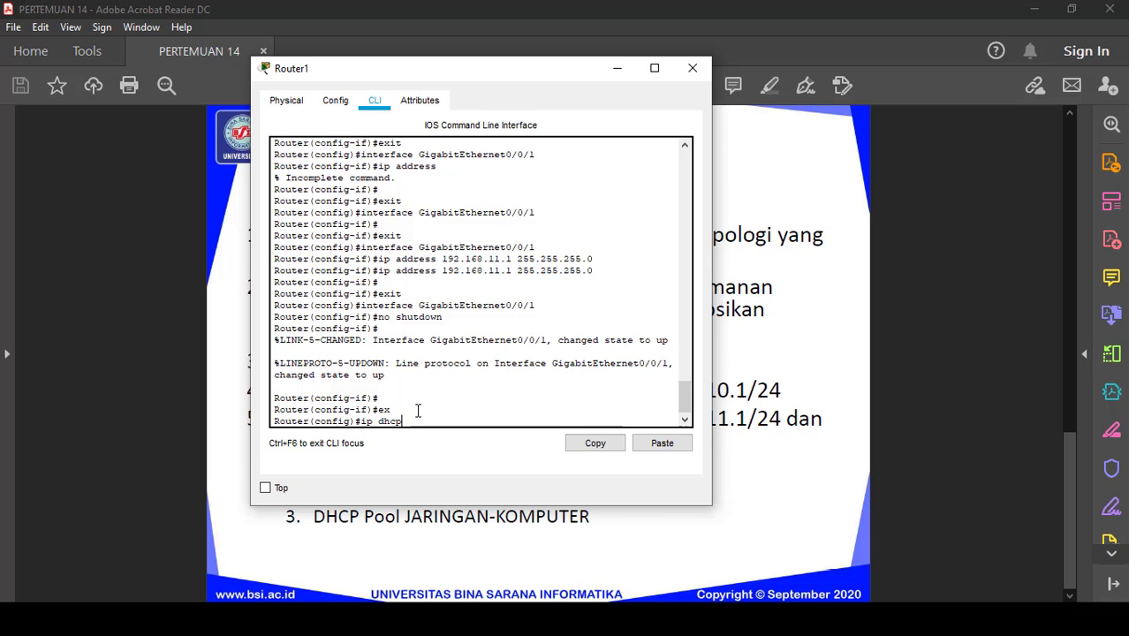
pyautogui.write(' exc')
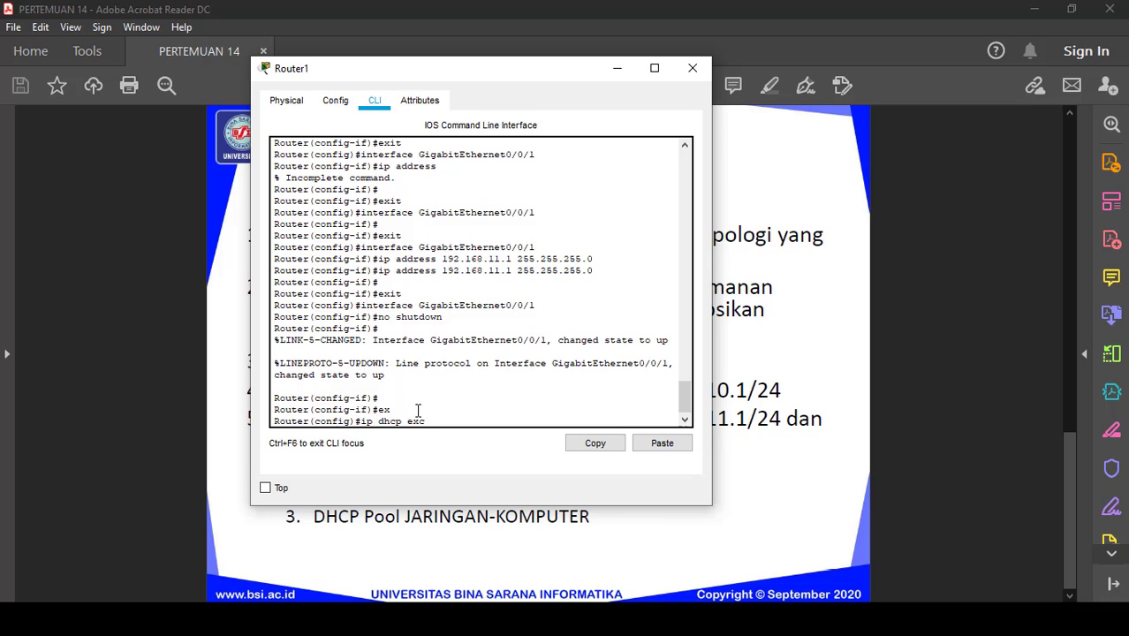
pyautogui.write('lude-ad')
pyautogui.press('Tab')
pyautogui.write('dress')
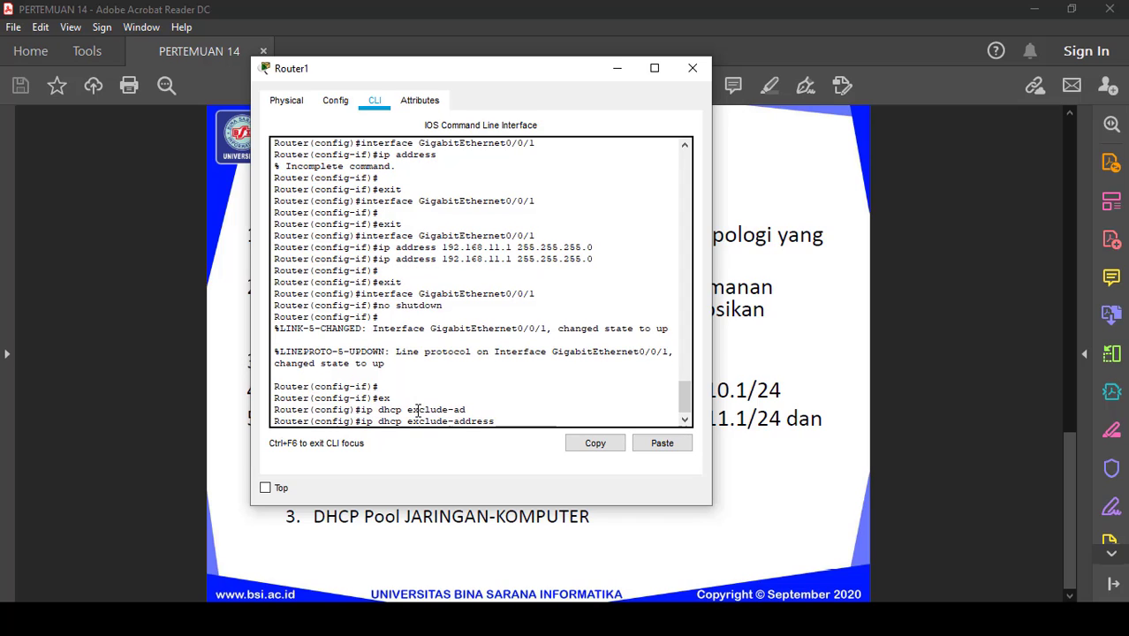
pyautogui.write(' 192.168.11.1')
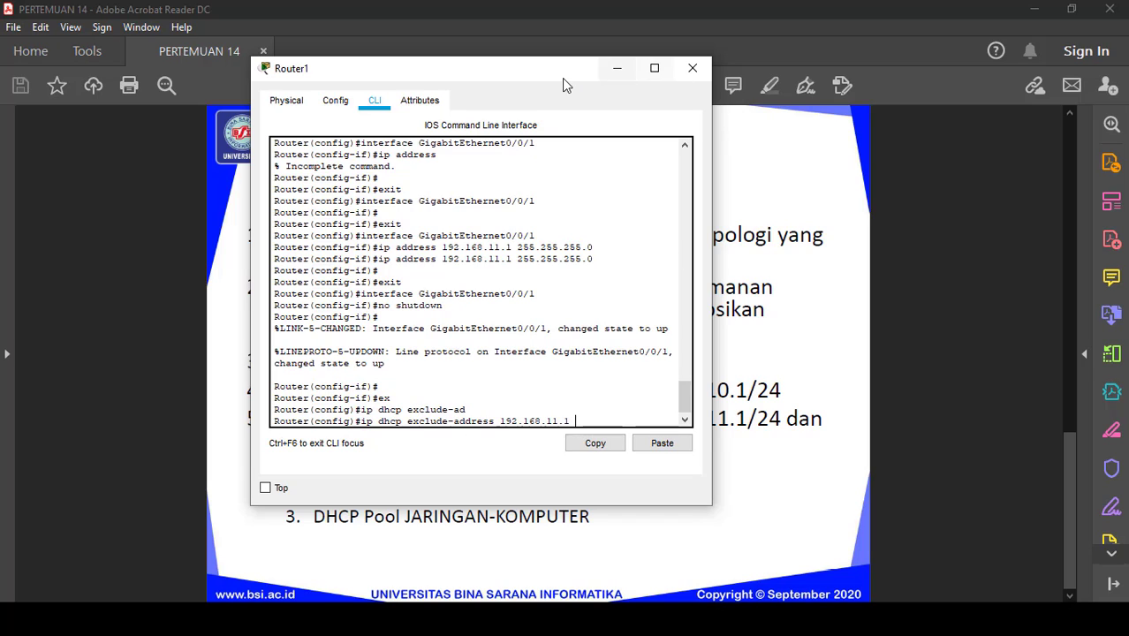
# - Switch to the PERTEMUAN 14 PDF in Adobe Acrobat Reader and check the first excluded DHCP address range
pyautogui.moveTo(562, 79); pyautogui.dragTo(972, 115)
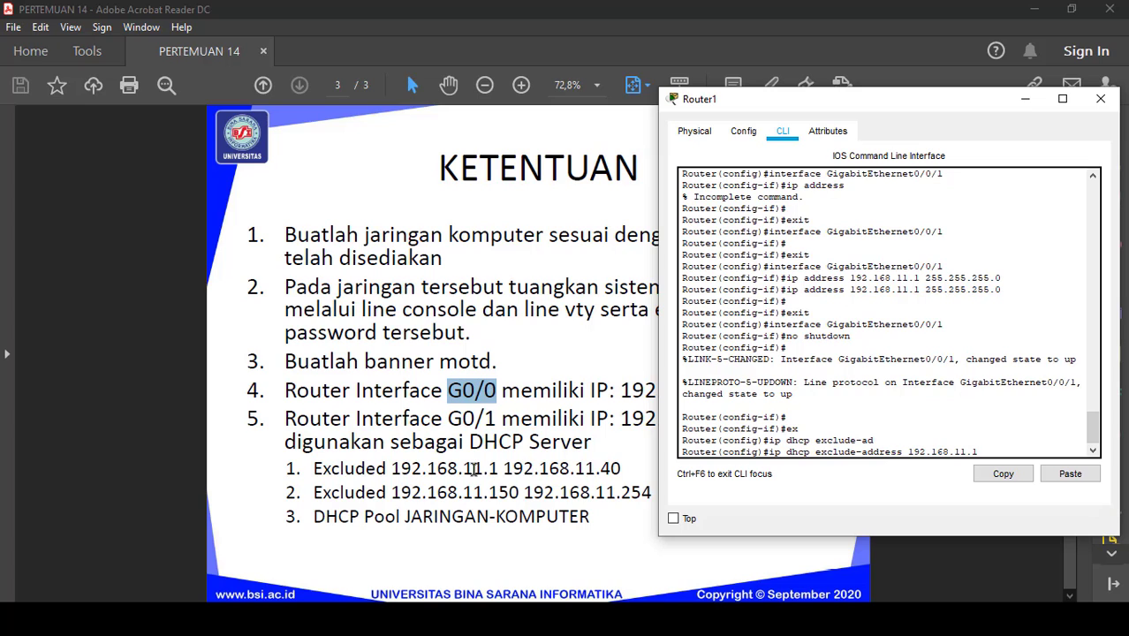
pyautogui.moveTo(314, 470); pyautogui.dragTo(497, 469)
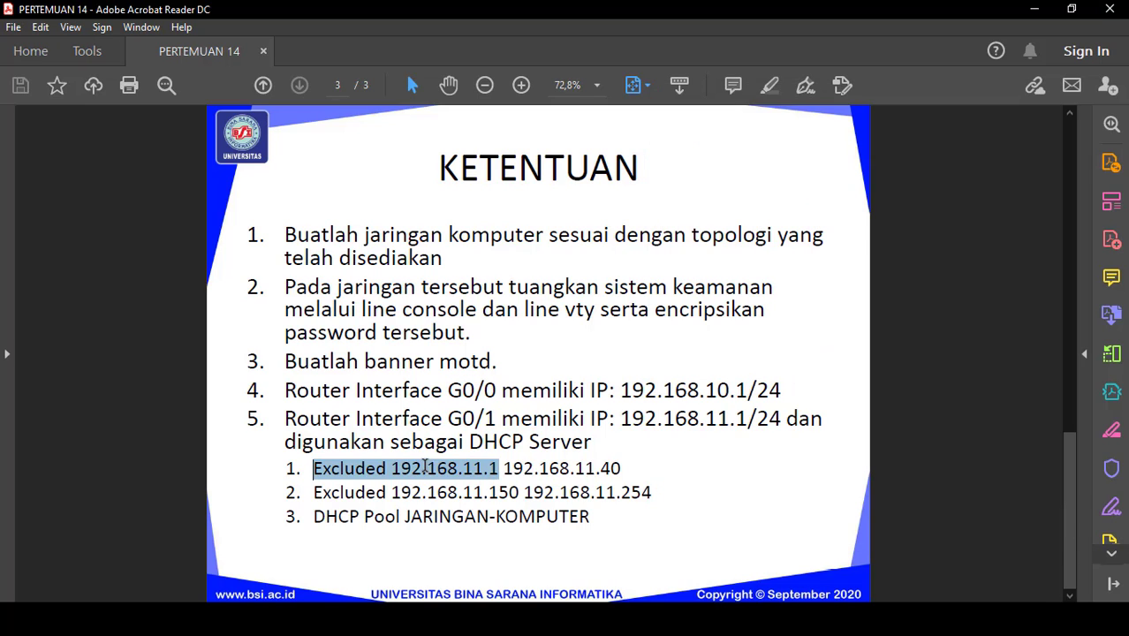
pyautogui.moveTo(392, 469); pyautogui.dragTo(496, 464)
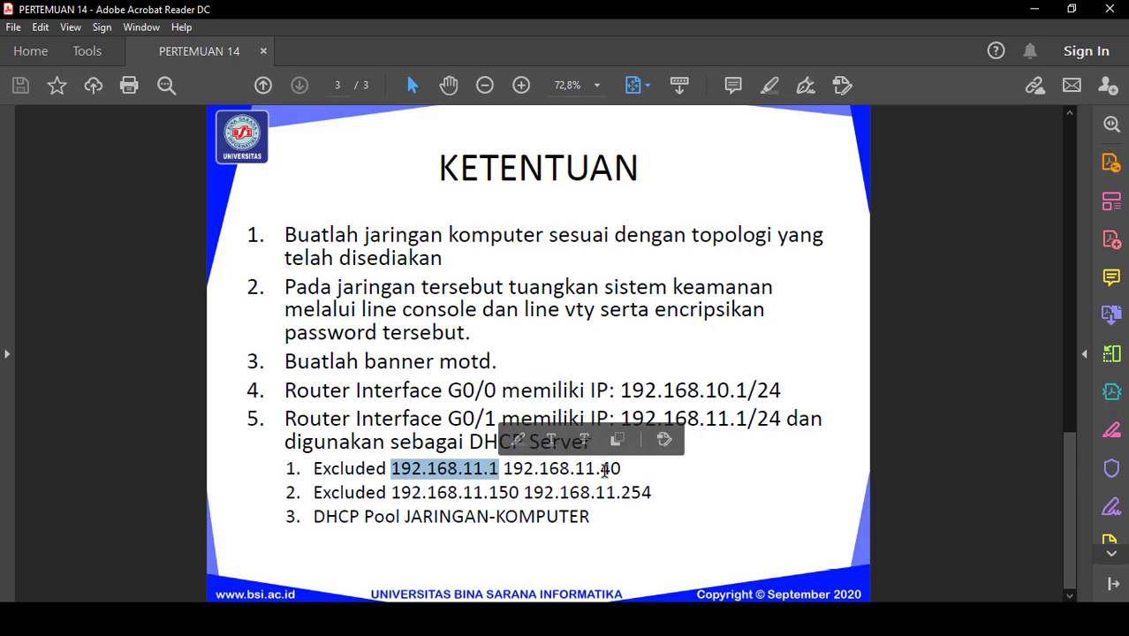
pyautogui.moveTo(601, 468)
pyautogui.mouseDown()
pyautogui.moveTo(638, 467)
pyautogui.moveTo(621, 470)
pyautogui.mouseUp()
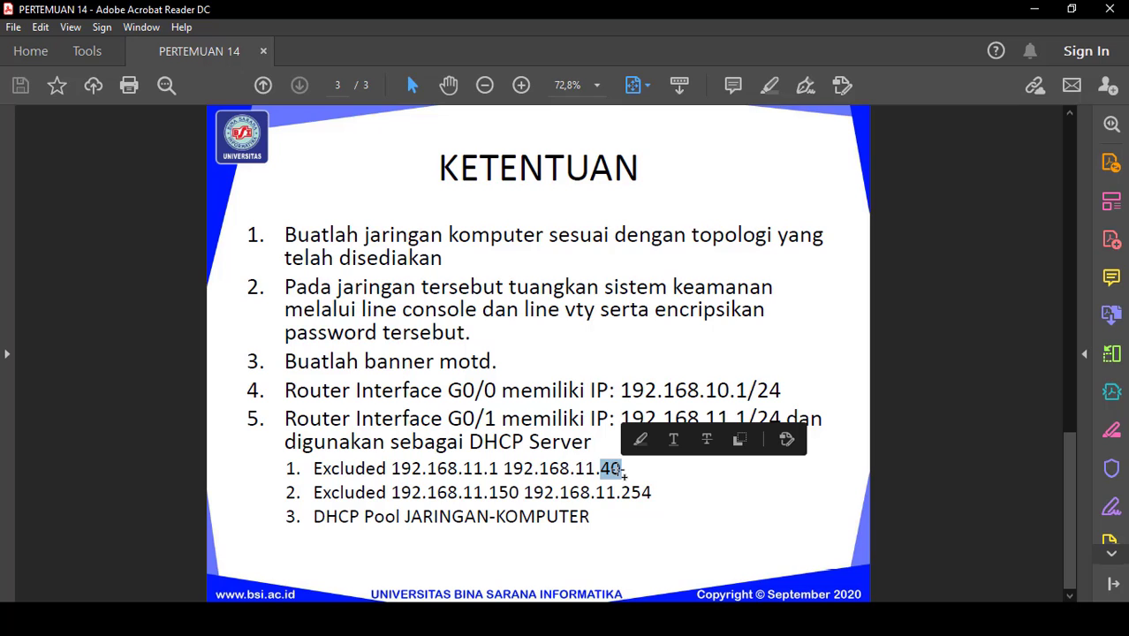
# - Return to Router1's command line and try to run ip dhcp exclude-address 192.168.11.1 192.168.11.40
pyautogui.moveTo(462, 469); pyautogui.dragTo(473, 469)
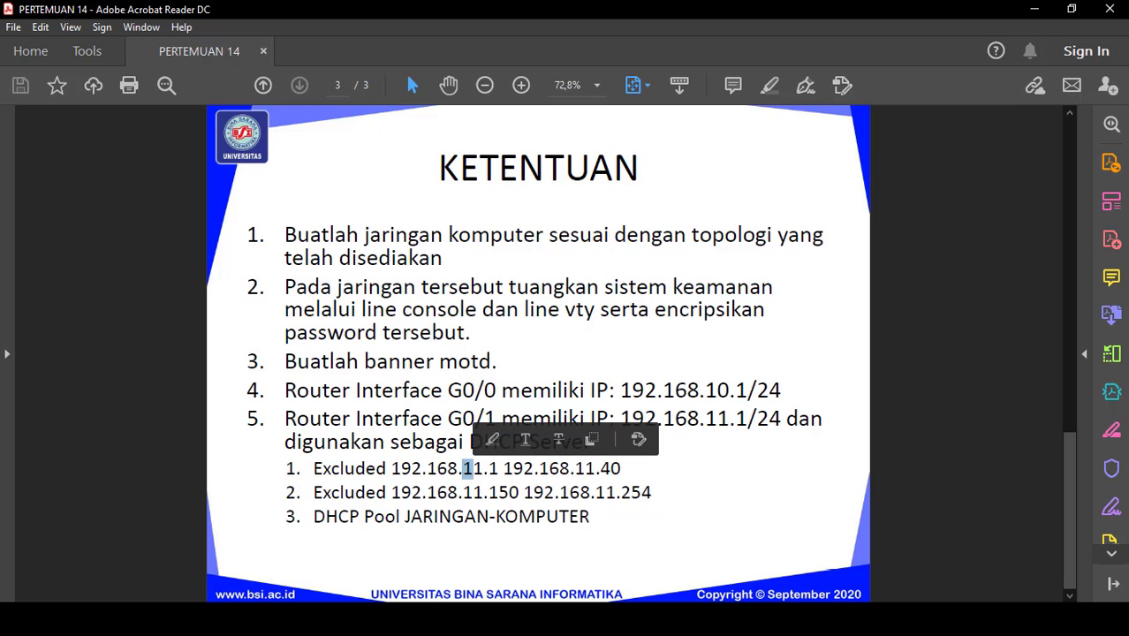
pyautogui.click(699, 561)
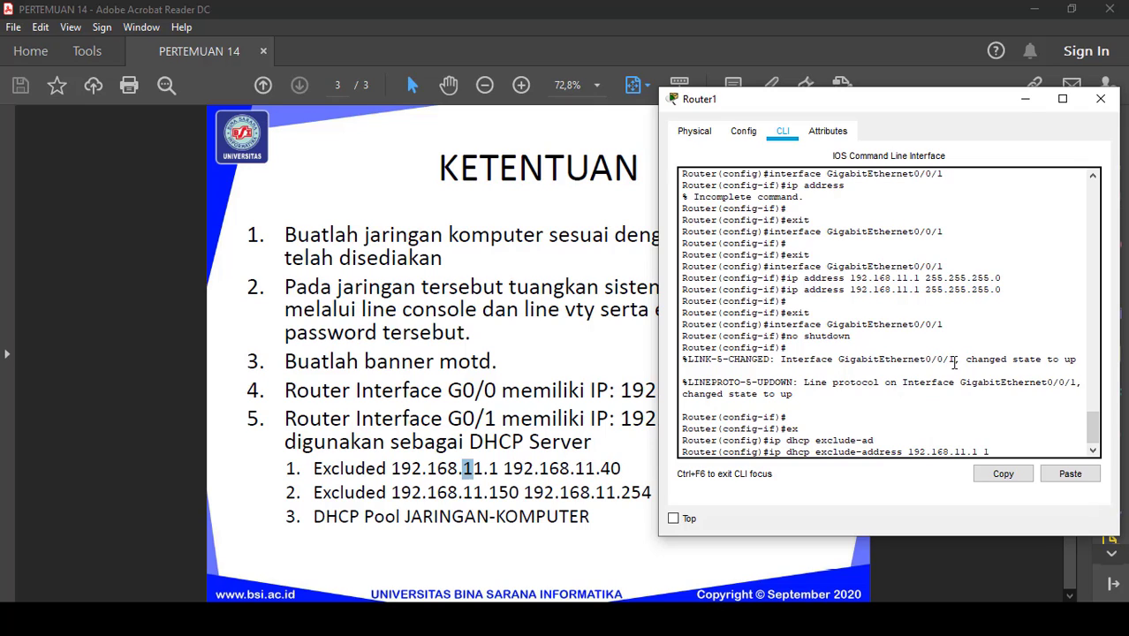
pyautogui.write('92.168.11.40')
pyautogui.press('Return')
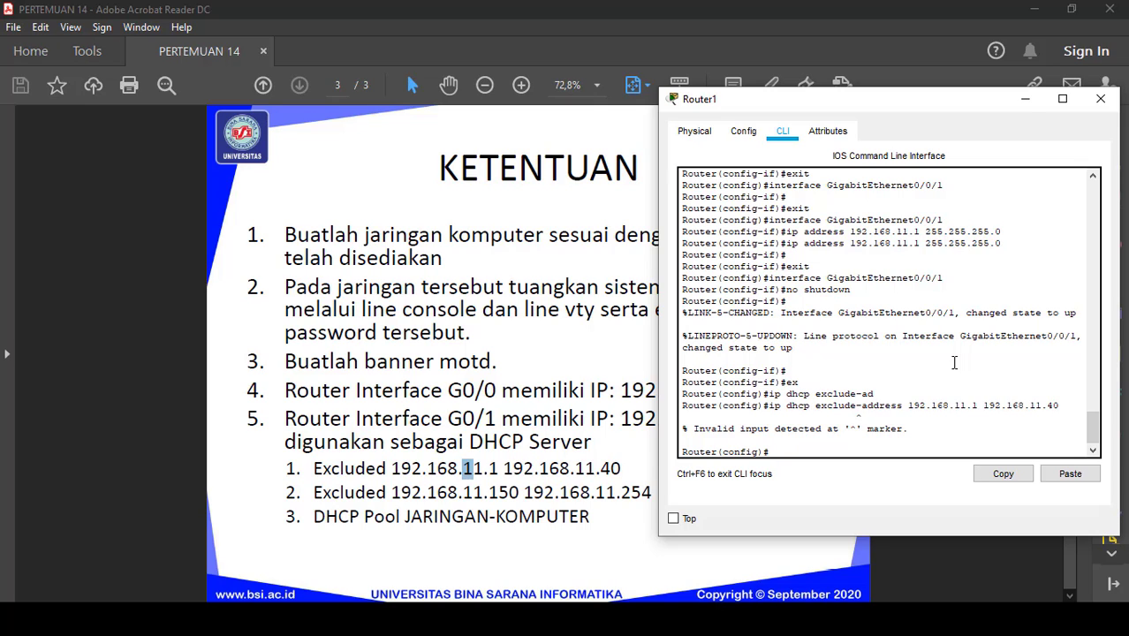
# - Recall the ip dhcp exclude-address command and try running it again with the same wording
pyautogui.press('Up')
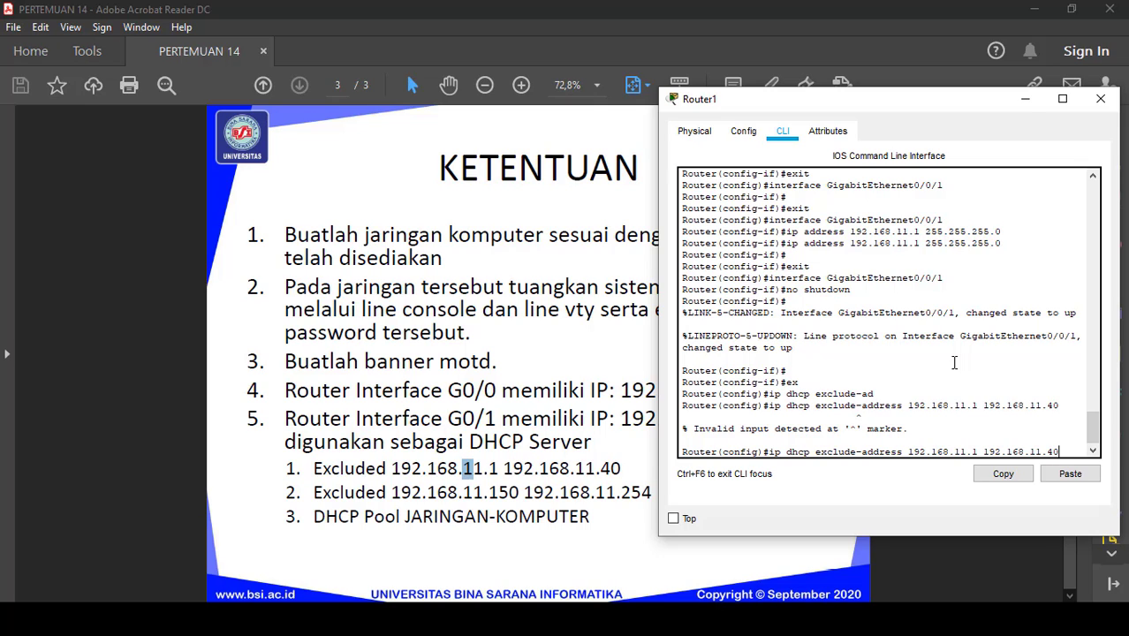
pyautogui.press('Left')
pyautogui.press('Left')
pyautogui.press('Left')
pyautogui.press('Left')
pyautogui.press('Left')
pyautogui.press('Left')
pyautogui.press('Left')
pyautogui.press('Left')
pyautogui.press('Left')
pyautogui.press('Left')
pyautogui.press('Left')
pyautogui.press('Left')
pyautogui.press('Left')
pyautogui.press('Left')
pyautogui.press('Left')
pyautogui.press('Left')
pyautogui.press('Left')
pyautogui.press('Right')
pyautogui.press('Right')
pyautogui.press('Right')
pyautogui.press('Right')
pyautogui.press('Right')
pyautogui.press('Right')
pyautogui.press('Right')
pyautogui.press('Right')
pyautogui.press('Right')
pyautogui.press('Right')
pyautogui.press('Left')
pyautogui.press('Left')
pyautogui.press('Right')
pyautogui.press('Right')
pyautogui.press('Right')
pyautogui.press('Right')
pyautogui.press('Right')
pyautogui.press('Right')
pyautogui.press('Right')
pyautogui.press('Right')
pyautogui.press('Right')
pyautogui.press('Return')
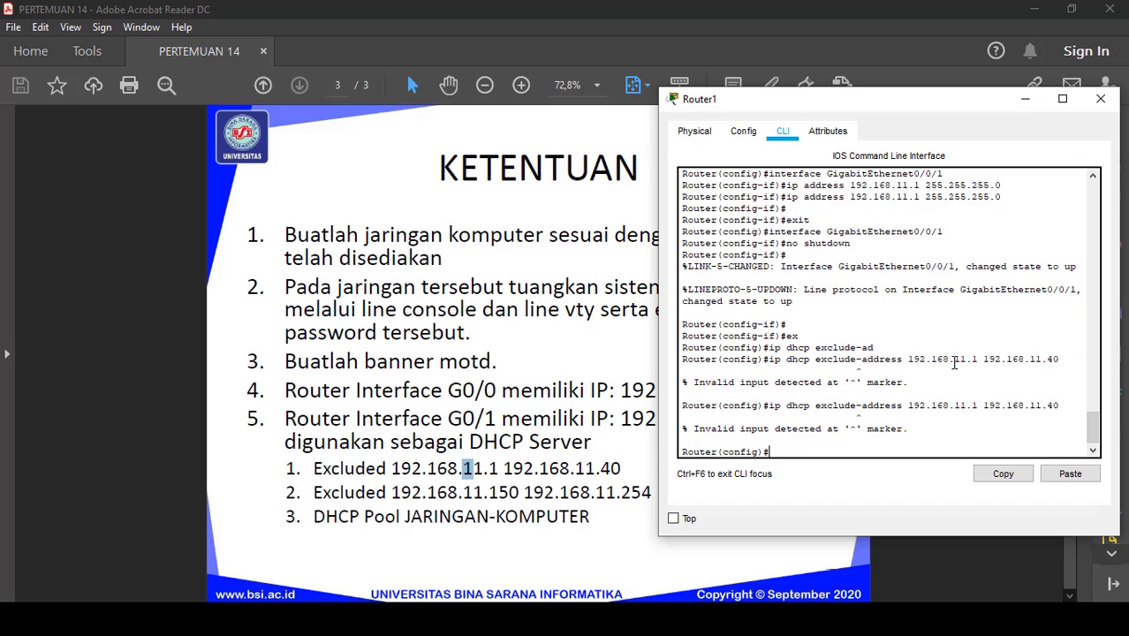
pyautogui.press('Up')
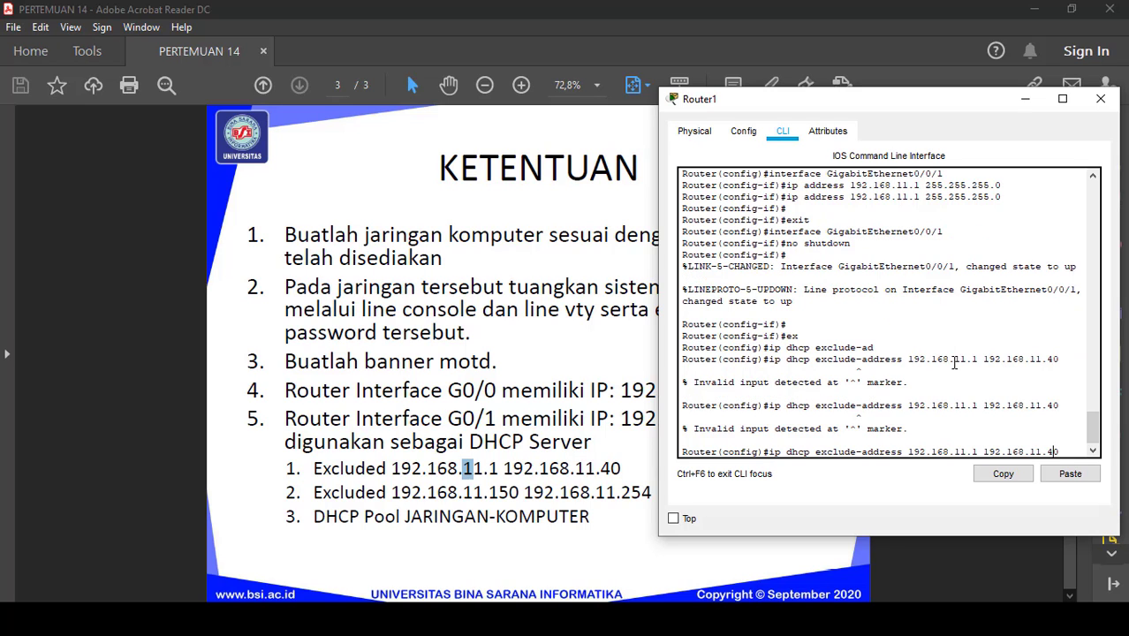
pyautogui.press('Left')
pyautogui.press('Left')
pyautogui.press('Left')
pyautogui.press('Left')
pyautogui.press('Left')
pyautogui.press('Left')
pyautogui.press('Left')
pyautogui.press('Left')
pyautogui.press('Left')
pyautogui.press('Left')
pyautogui.press('Left')
pyautogui.press('Left')
pyautogui.press('Left')
pyautogui.press('Left')
pyautogui.press('Left')
pyautogui.press('Left')
pyautogui.press('Left')
pyautogui.press('Left')
pyautogui.press('Left')
pyautogui.press('Left')
pyautogui.press('Return')
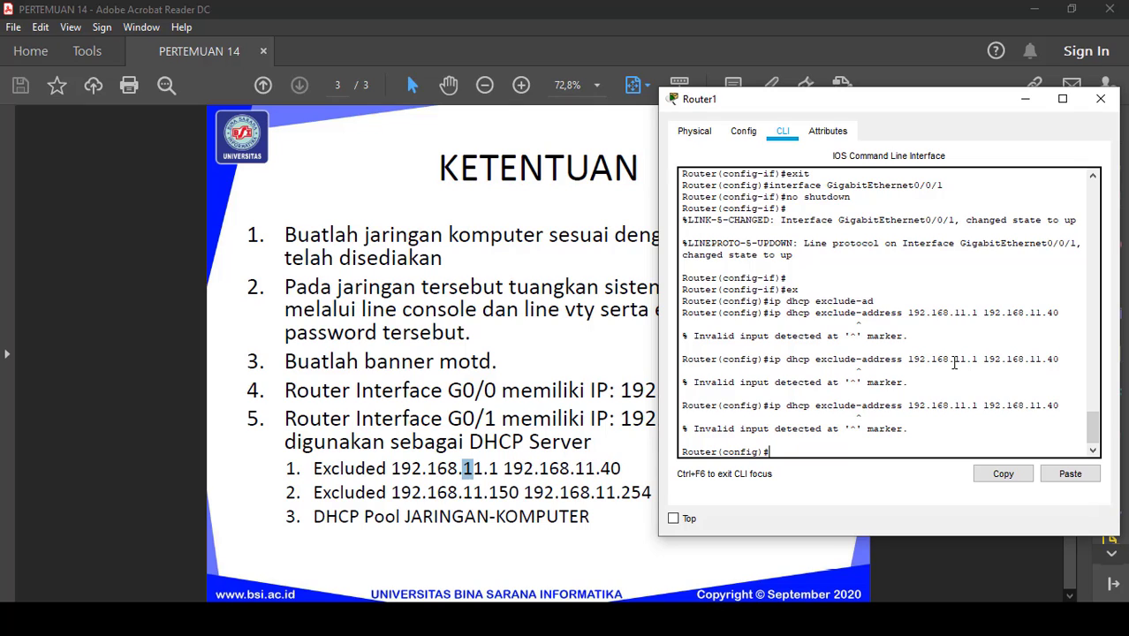
# - Recall the exclusion command, correct its keyword to excluded-address and run it for 192.168.11.1 to 192.168.11.40
pyautogui.press('Up')
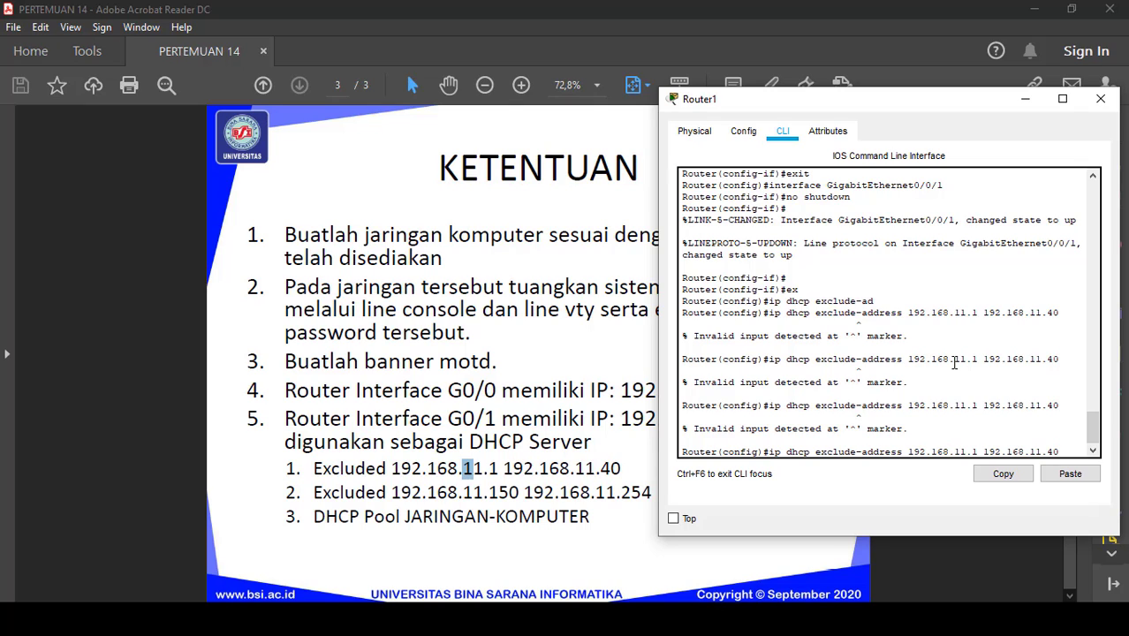
pyautogui.press('Left')
pyautogui.press('Left')
pyautogui.press('Left')
pyautogui.press('Left')
pyautogui.press('Left')
pyautogui.press('Left')
pyautogui.press('Left')
pyautogui.press('Left')
pyautogui.press('Left')
pyautogui.press('Left')
pyautogui.press('Left')
pyautogui.press('Left')
pyautogui.press('Left')
pyautogui.press('Left')
pyautogui.press('Left')
pyautogui.press('Left')
pyautogui.press('Left')
pyautogui.press('Left')
pyautogui.press('Left')
pyautogui.press('Left')
pyautogui.write('d')
pyautogui.press('Return')
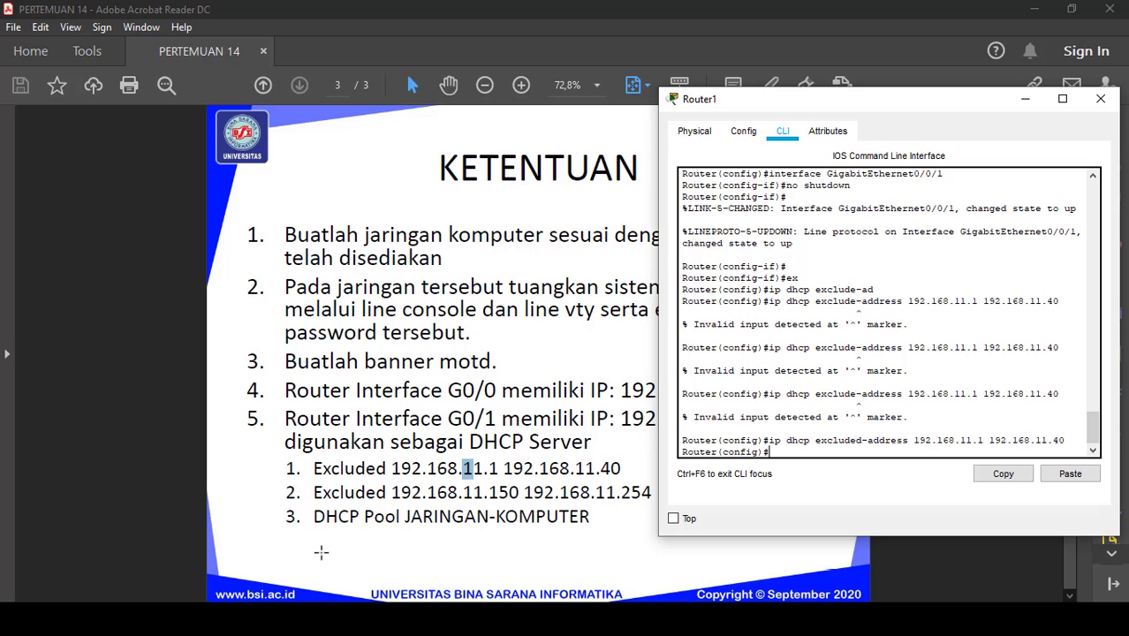
# - Check the second excluded range in the PDF and run ip dhcp excluded-address 192.168.11.150 192.168.11.254 on Router1
pyautogui.click(317, 493)
pyautogui.moveTo(314, 492); pyautogui.dragTo(519, 493)
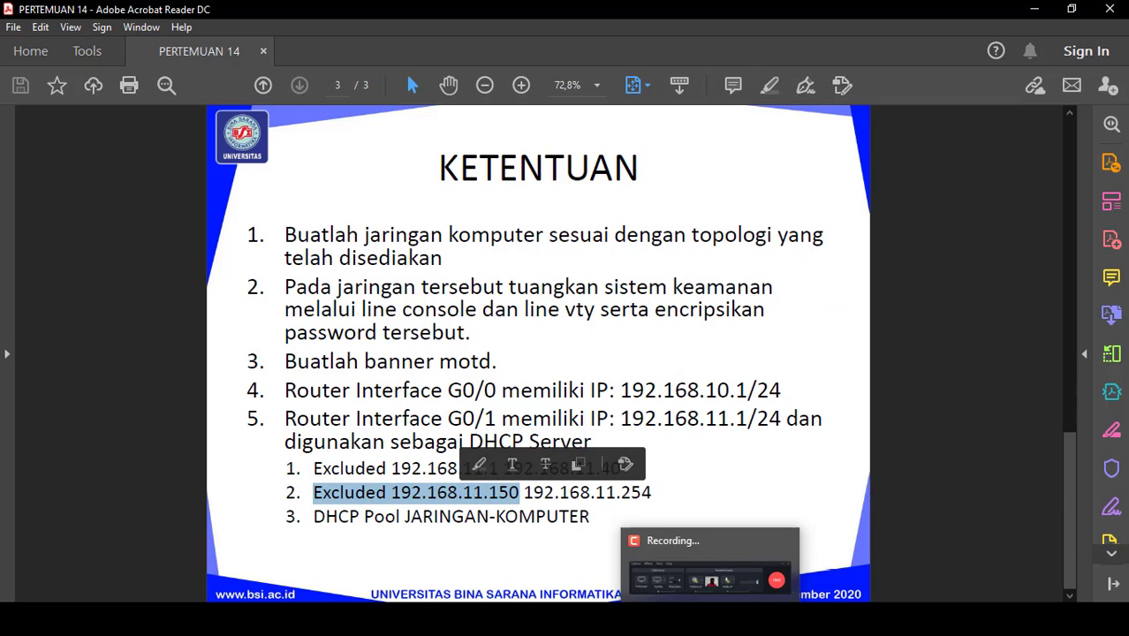
pyautogui.moveTo(605, 618)
pyautogui.click(668, 530)
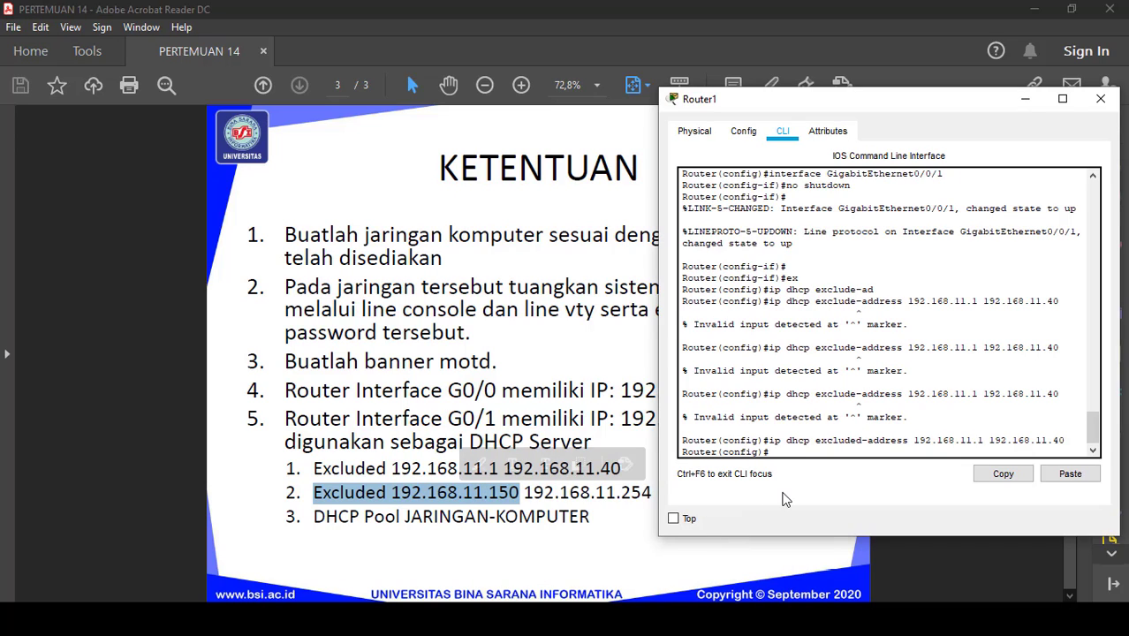
pyautogui.write('ip dhc')
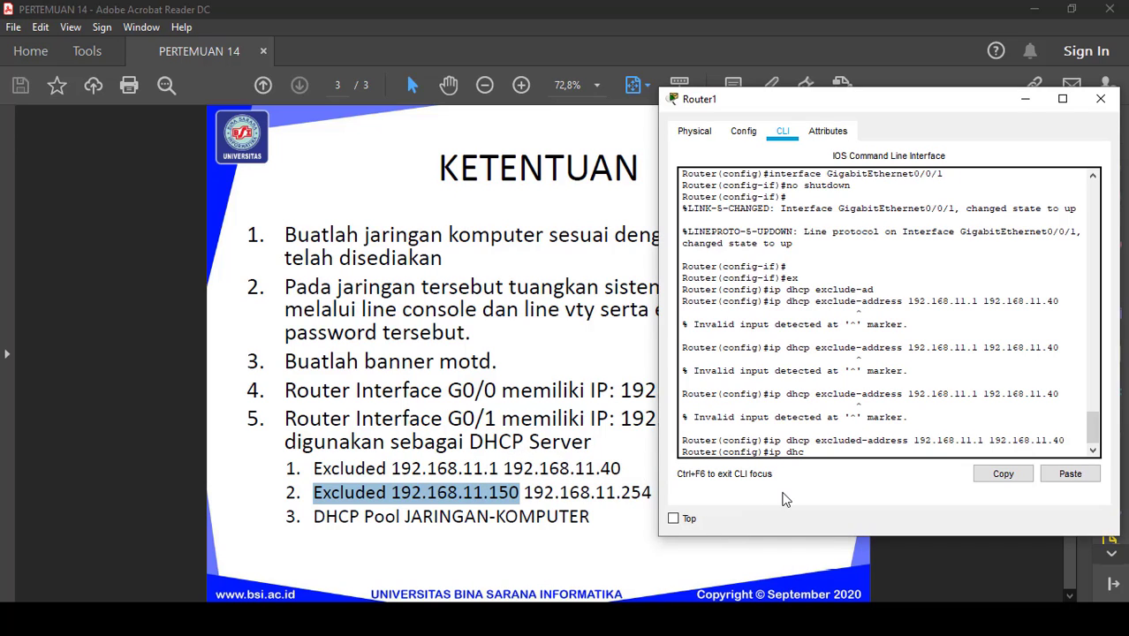
pyautogui.write('p excluded-address')
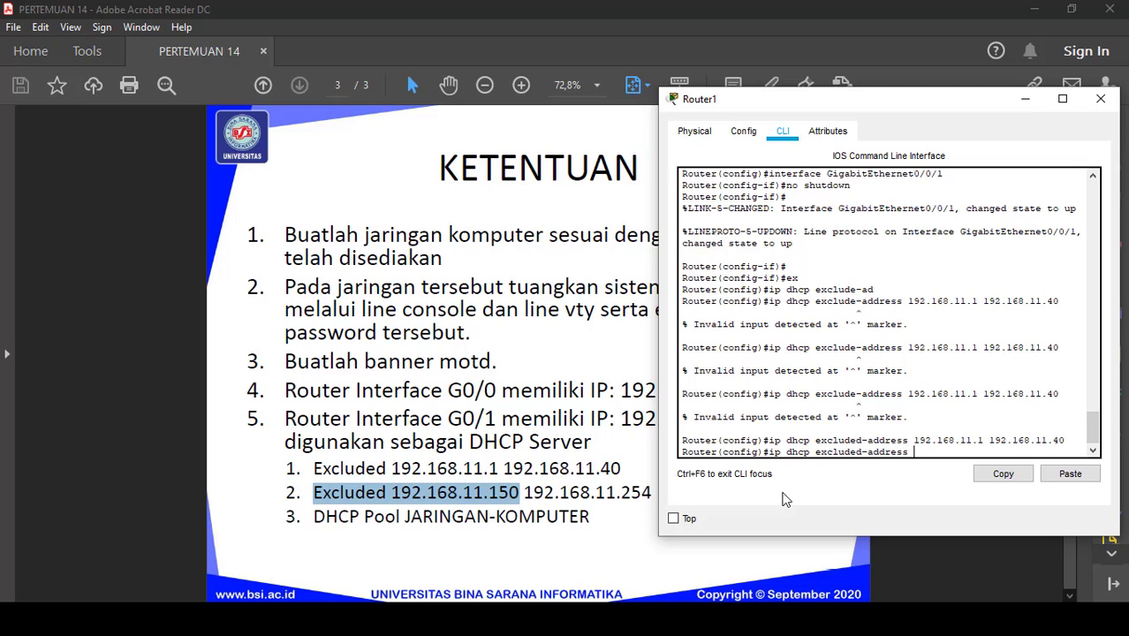
pyautogui.write(' 192.168.11.150 192')
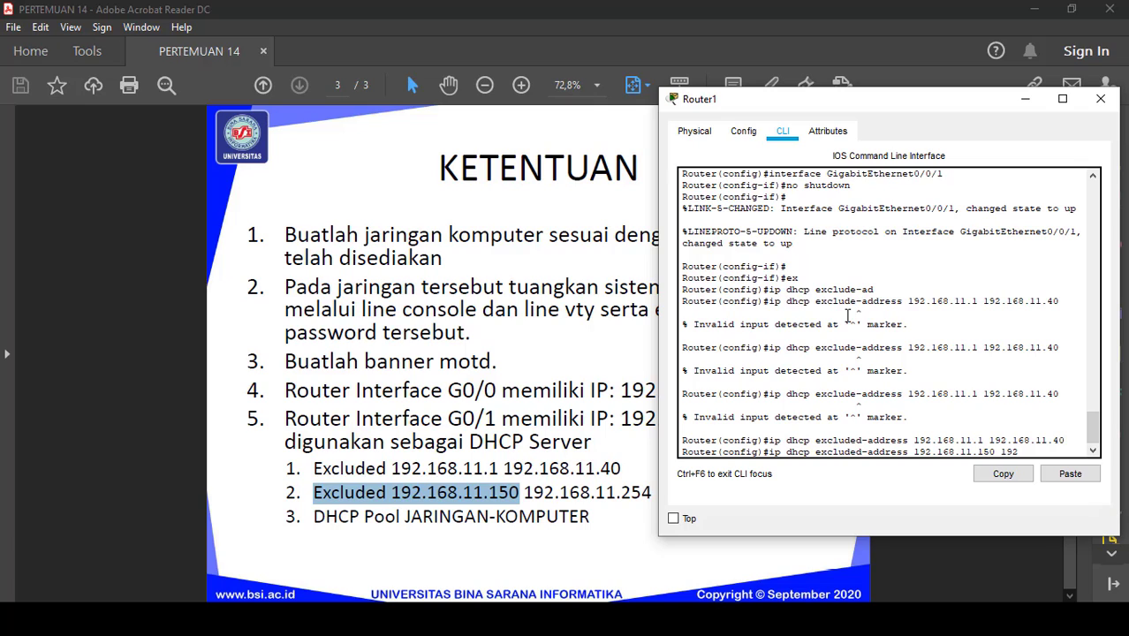
pyautogui.write('.168.11.254')
pyautogui.press('Return')
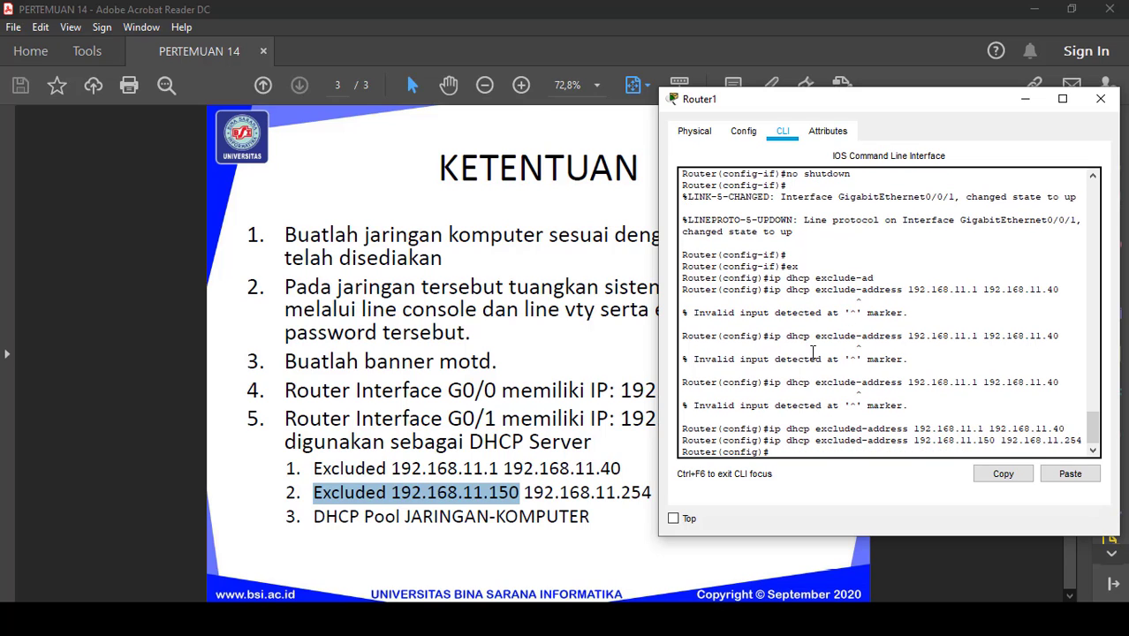
# - Check the DHCP pool name in the PDF and try running ip dhcp poop JARINGAN-KOMPUTER on Router1
pyautogui.click(234, 447)
pyautogui.moveTo(315, 516); pyautogui.dragTo(406, 516)
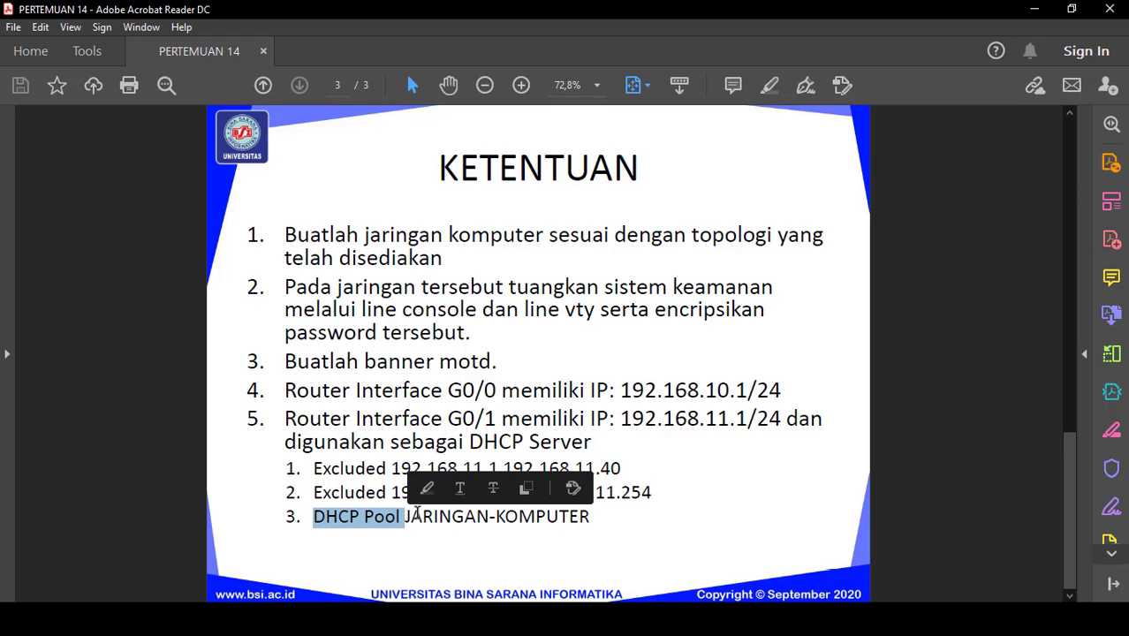
pyautogui.click(717, 554)
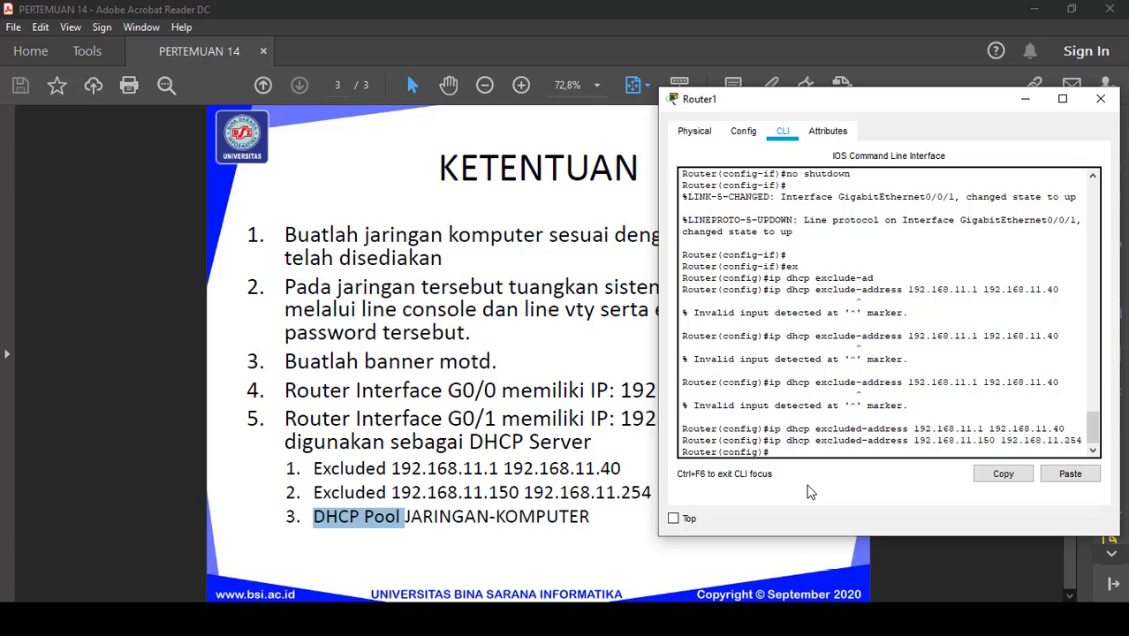
pyautogui.write('ip dhcp poop JARINGAN-KO')
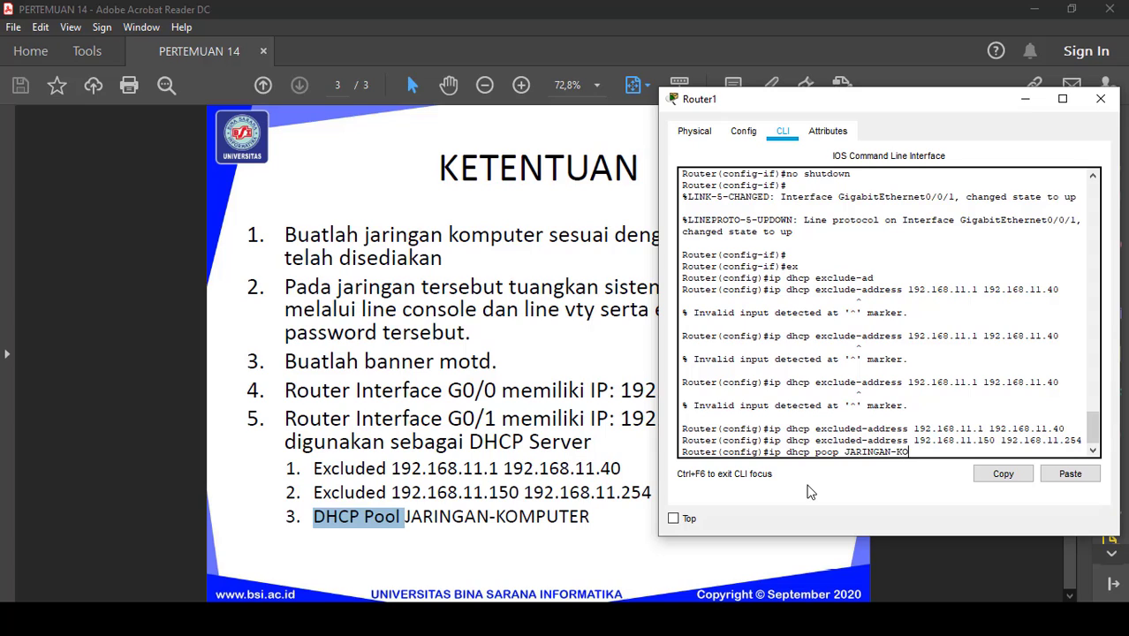
pyautogui.write('MPUTER')
pyautogui.press('Return')
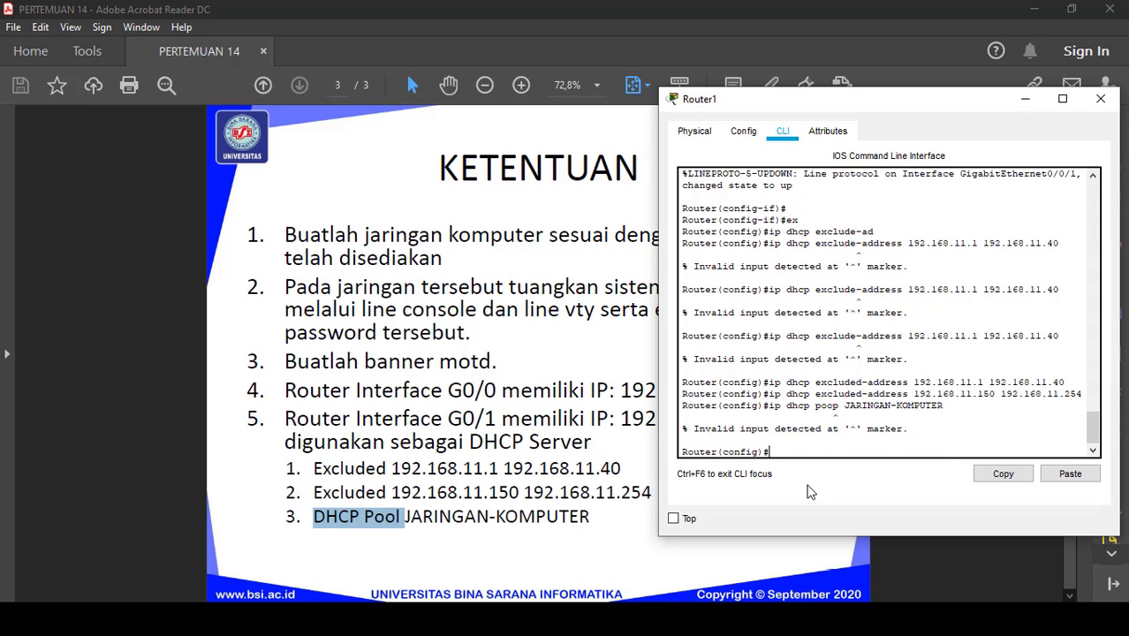
# - Recall the pool command, correct its keyword to pool and run ip dhcp pool JARINGAN-KOMPUTER
pyautogui.press('Up')
pyautogui.press('Left')
pyautogui.press('Left')
pyautogui.press('Left')
pyautogui.press('Left')
pyautogui.press('Left')
pyautogui.press('Left')
pyautogui.press('Left')
pyautogui.press('Left')
pyautogui.press('Left')
pyautogui.press('Left')
pyautogui.press('Left')
pyautogui.press('Left')
pyautogui.press('Left')
pyautogui.press('Left')
pyautogui.press('Left')
pyautogui.press('Left')
pyautogui.press('Left')
pyautogui.press('Left')
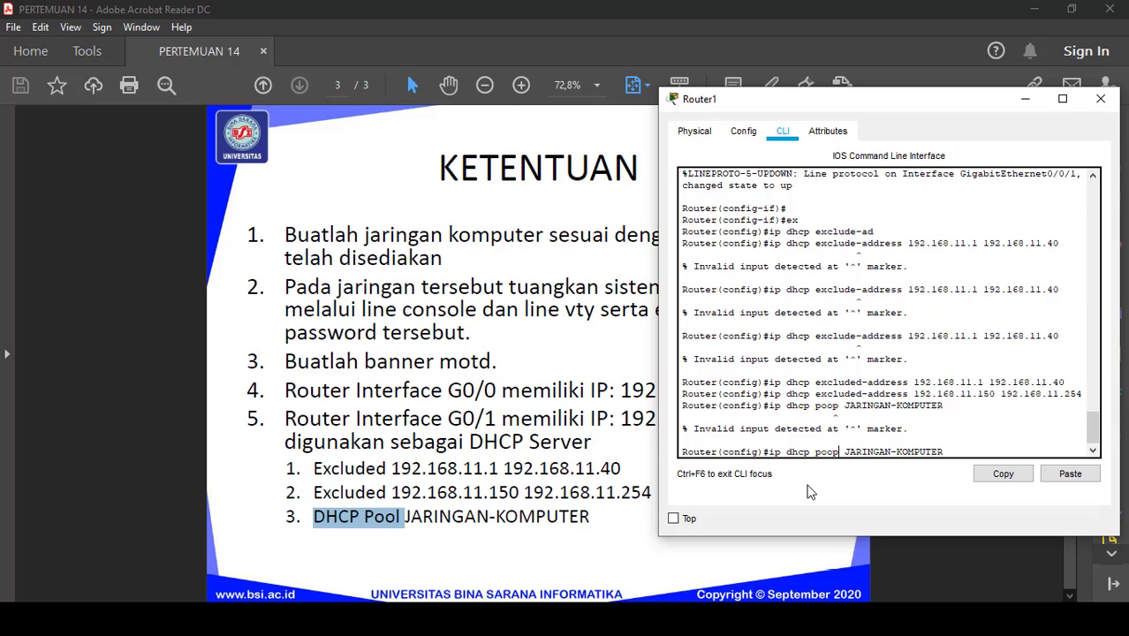
pyautogui.press('BackSpace')
pyautogui.write('L')
pyautogui.press('BackSpace')
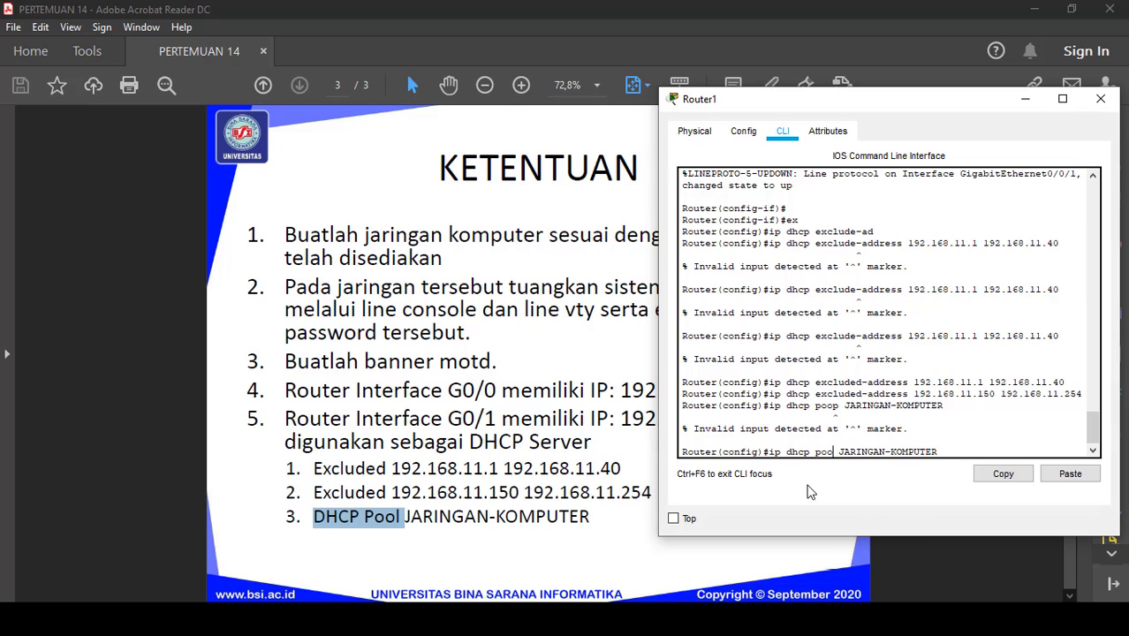
pyautogui.write('l')
pyautogui.press('Return')
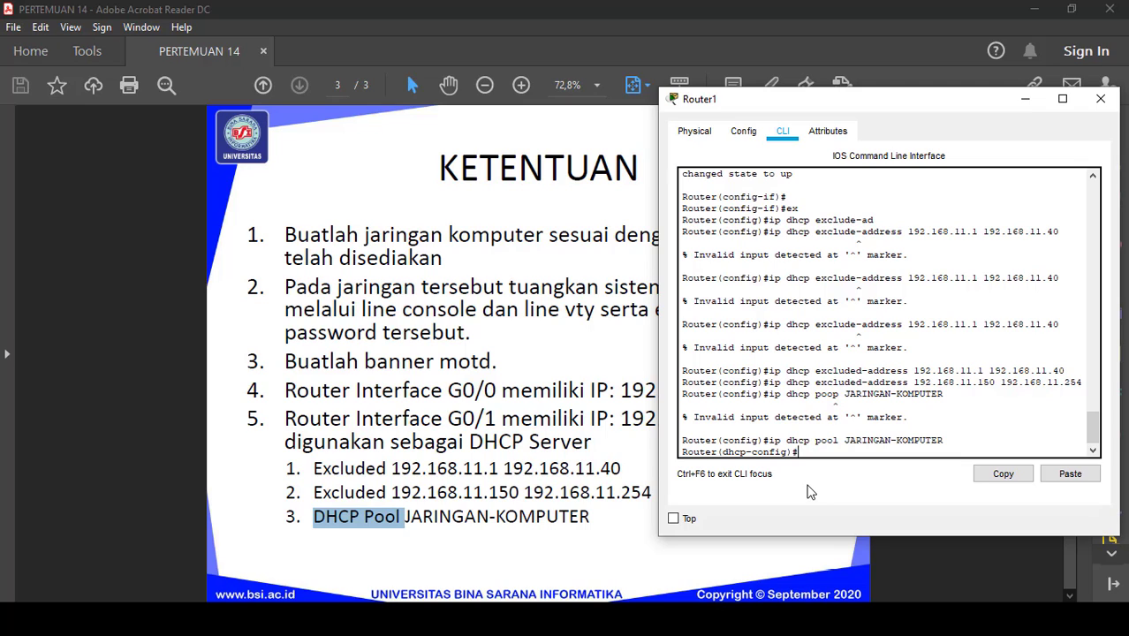
# - Set the DHCP pool's network to 192.168.11.0 with subnet mask 255.255.255.0
pyautogui.write('network 192.168.11.0')
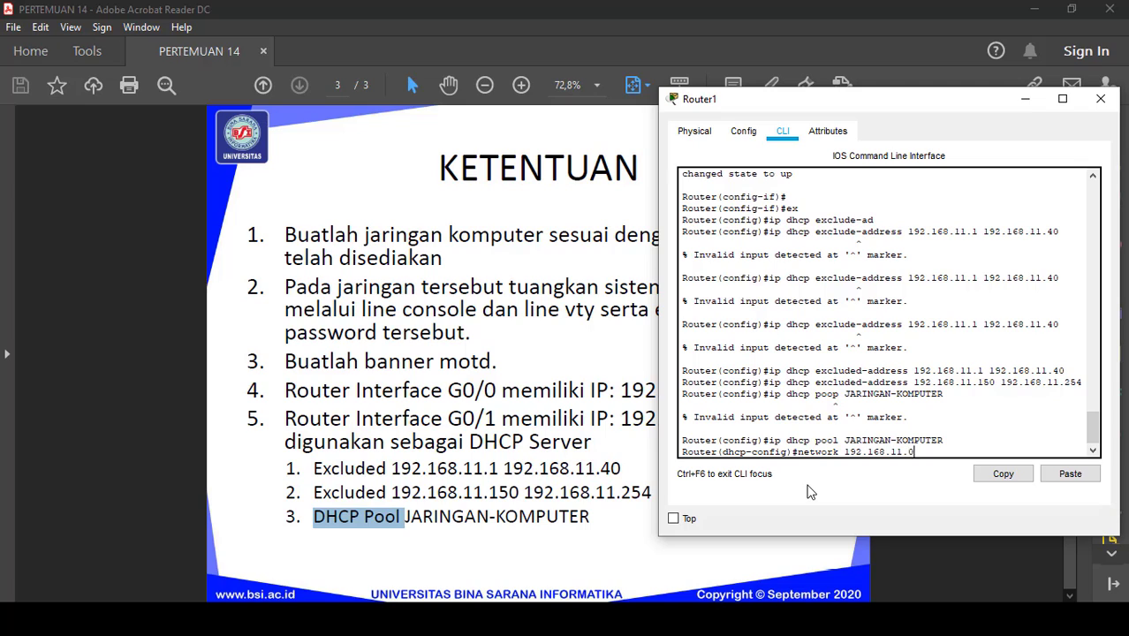
pyautogui.write(' 255.255.255.0')
pyautogui.press('Return')
# - Set the DHCP pool's default router with default-router 192.168.11.1
pyautogui.write('def')
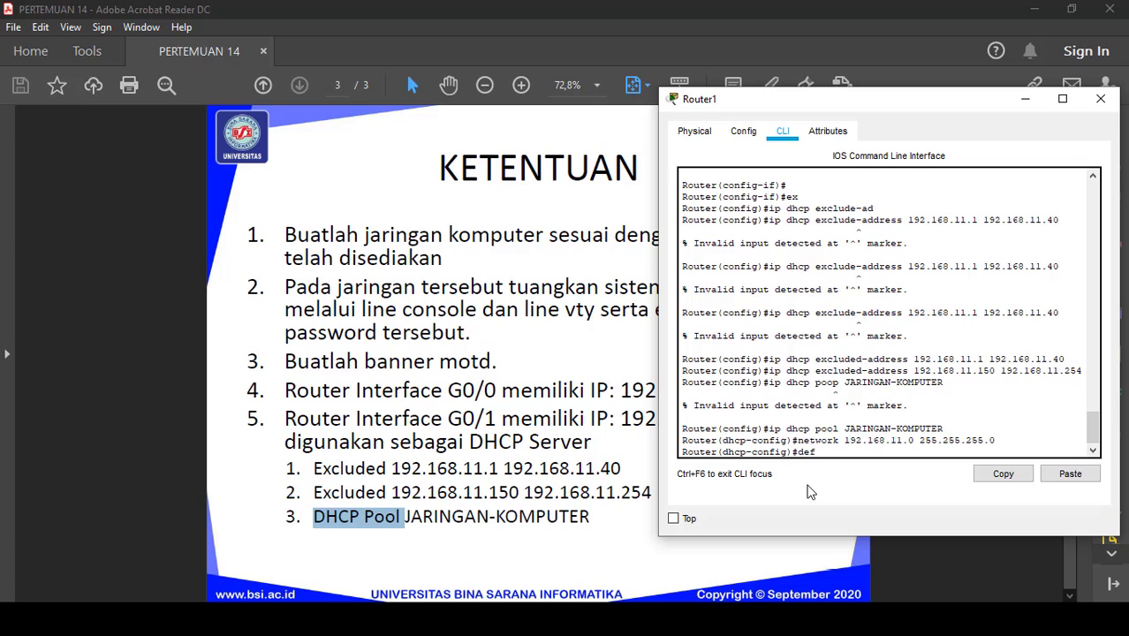
pyautogui.write('ault route')
pyautogui.press('Left')
pyautogui.press('Left')
pyautogui.press('Left')
pyautogui.press('Left')
pyautogui.press('Left')
pyautogui.press('Left')
pyautogui.press('BackSpace')
pyautogui.write('-')
pyautogui.press('Right')
pyautogui.press('Right')
pyautogui.write('192.168.11')
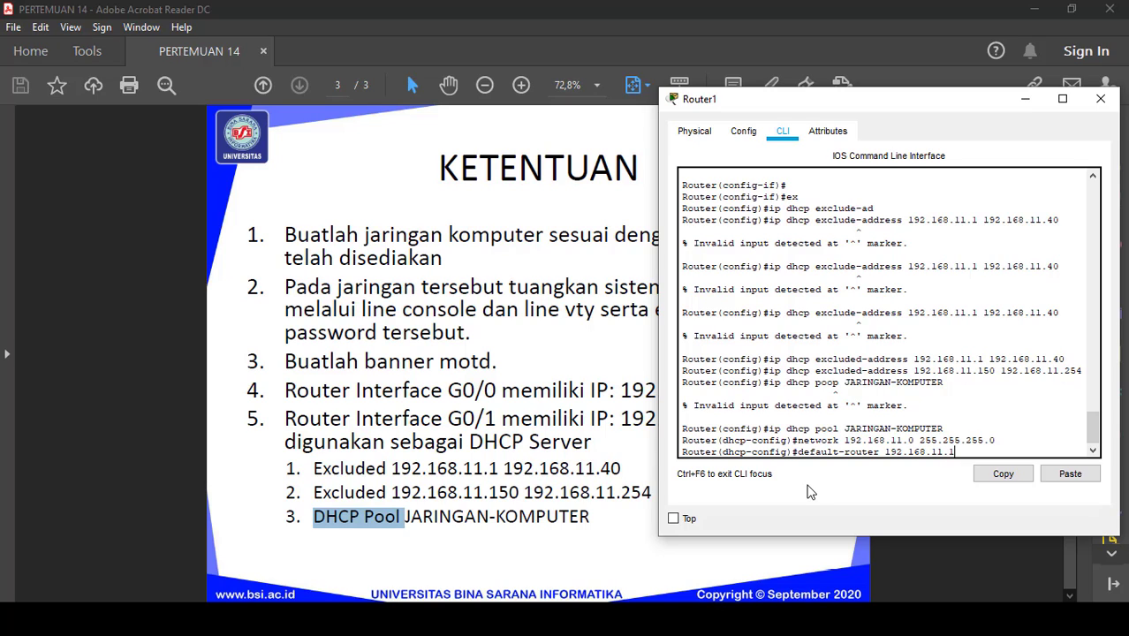
pyautogui.write('.1')
pyautogui.press('Return')
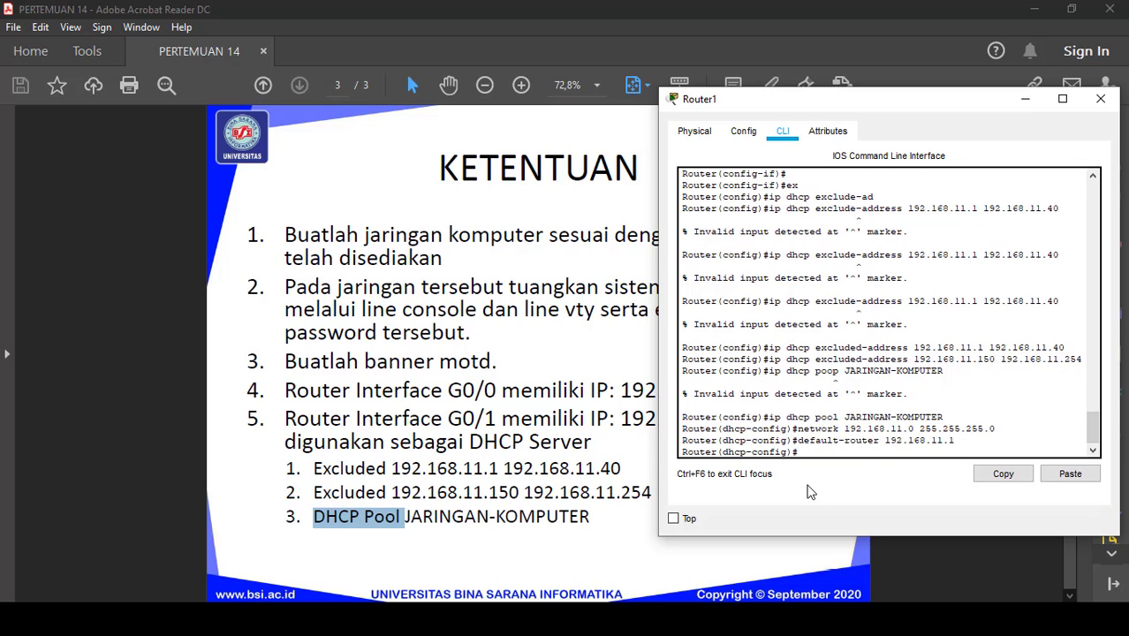
# - Exit the DHCP pool configuration and end configuration mode to return to Router1's privileged prompt
pyautogui.write('exit')
pyautogui.press('Return')
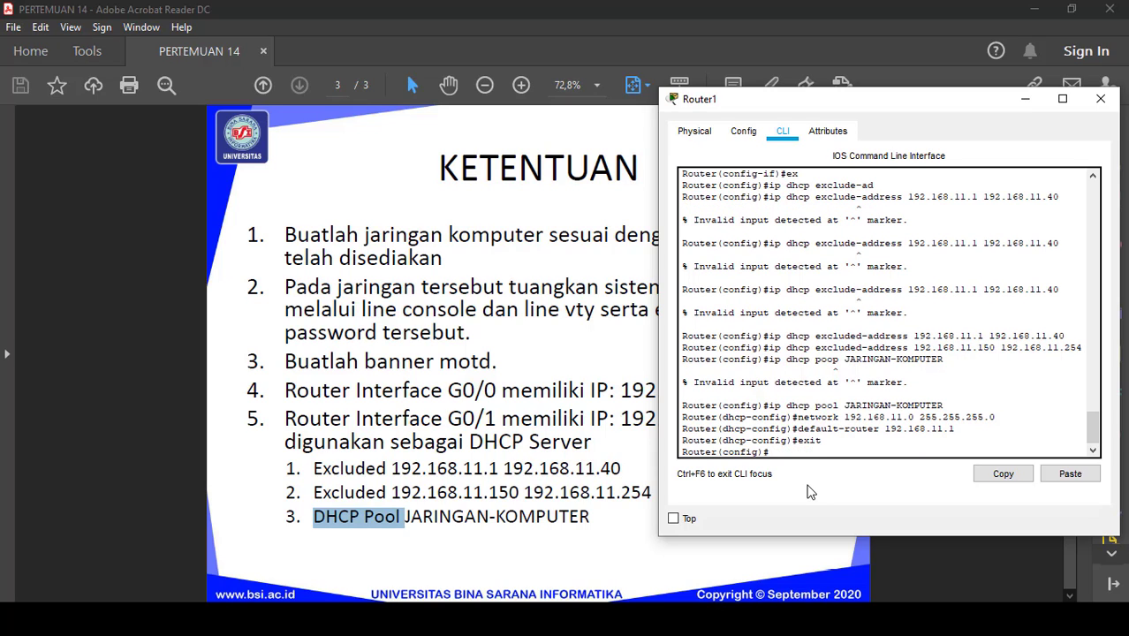
pyautogui.write('end')
pyautogui.press('Return')
pyautogui.press('Return')
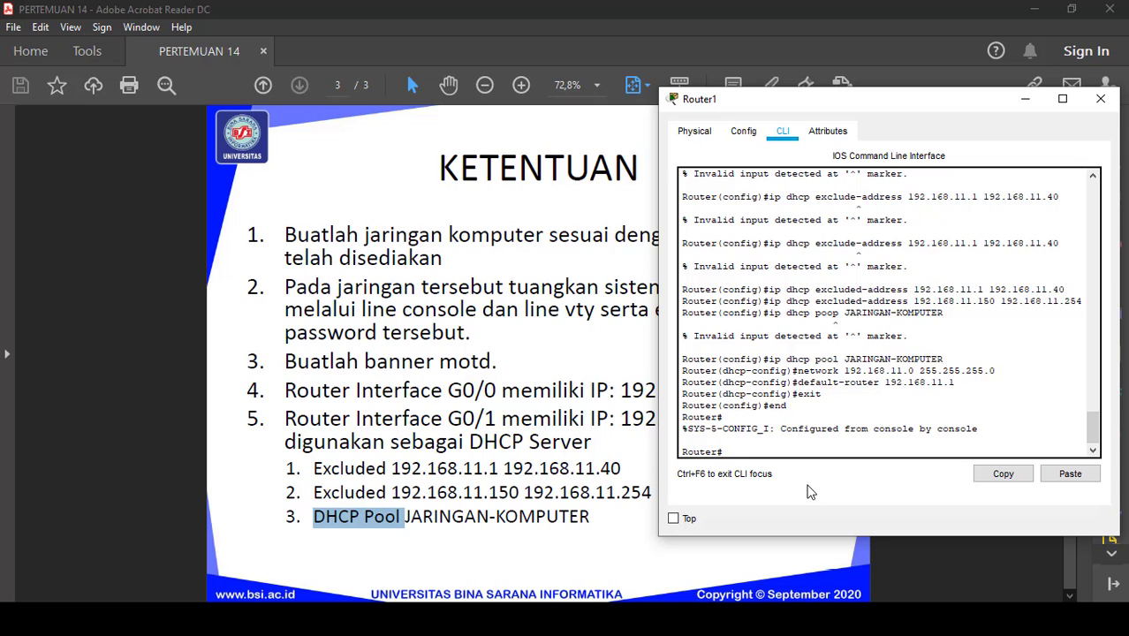
# - Switch to the Cisco Packet Tracer topology window and expand the PDU scenario list
pyautogui.moveTo(719, 618)
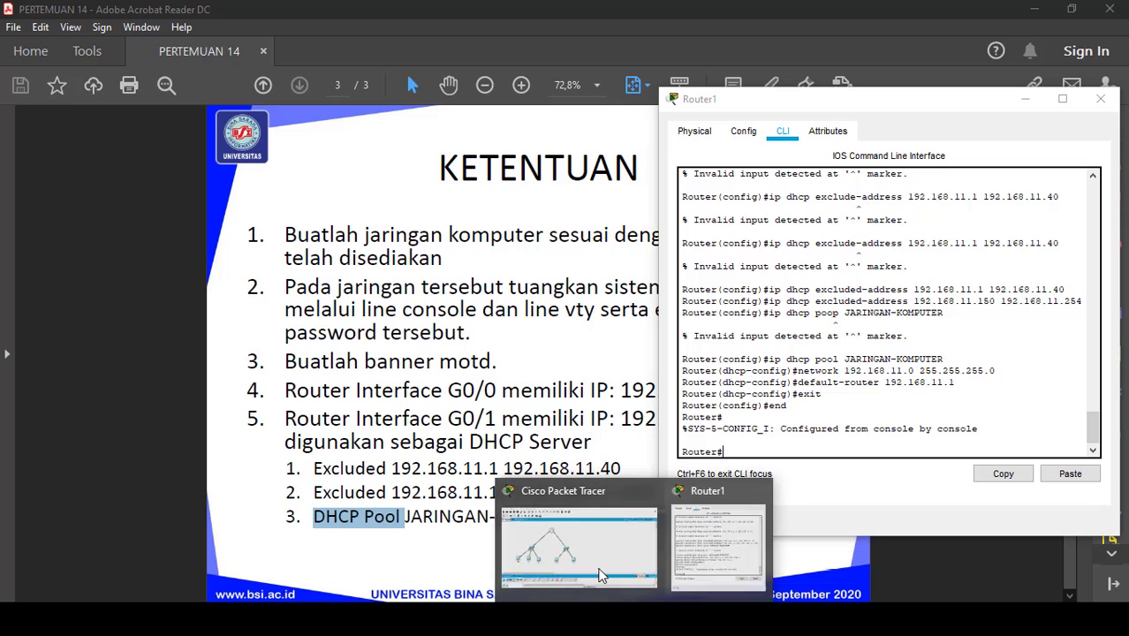
pyautogui.click(588, 558)
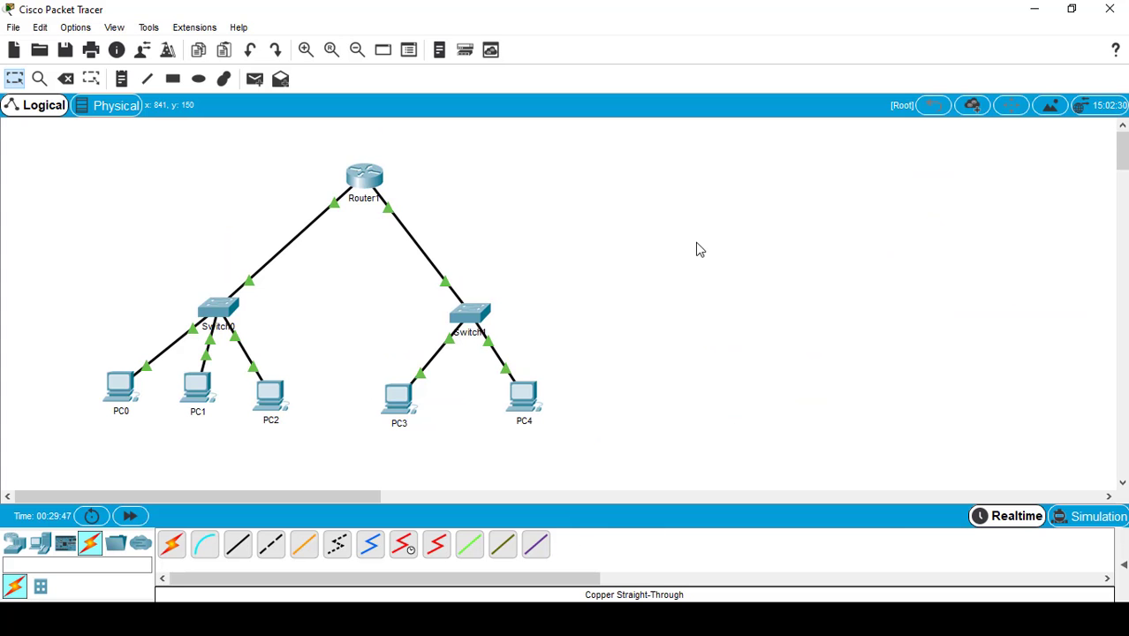
pyautogui.click(1123, 564)
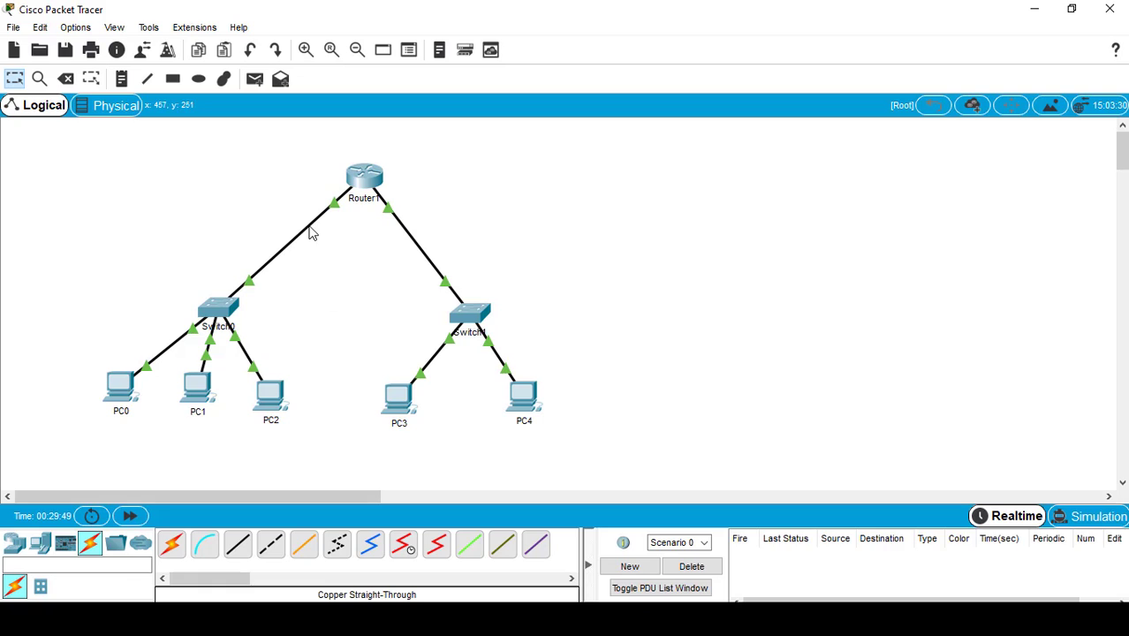
# - Try to send a simple PDU from PC0 to PC1 and dismiss the resulting dialog
pyautogui.click(254, 78)
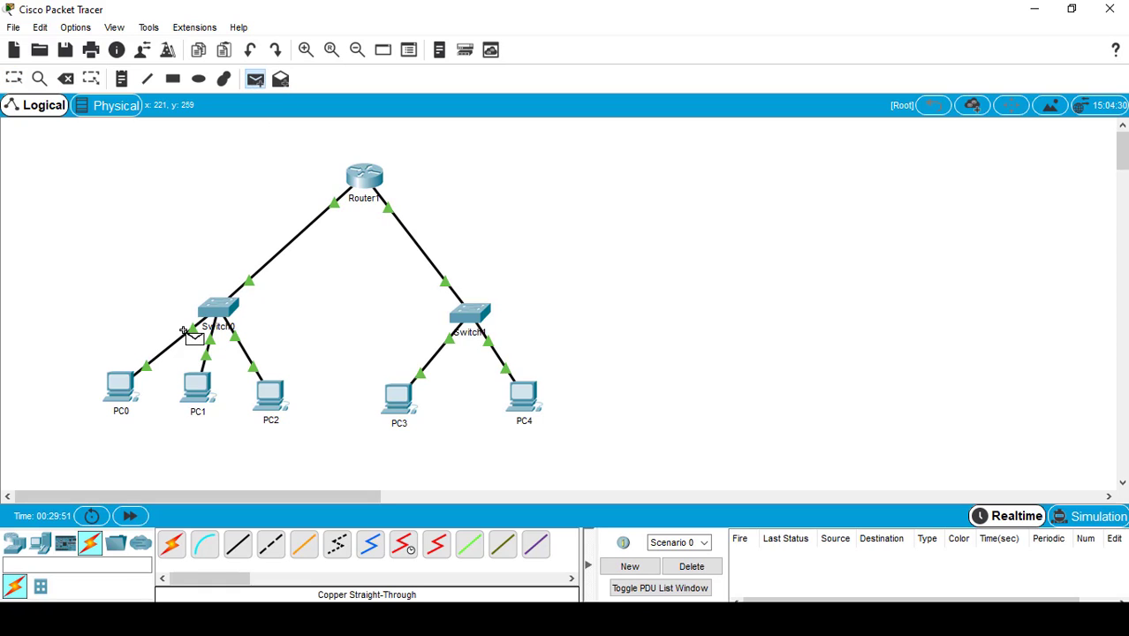
pyautogui.click(123, 393)
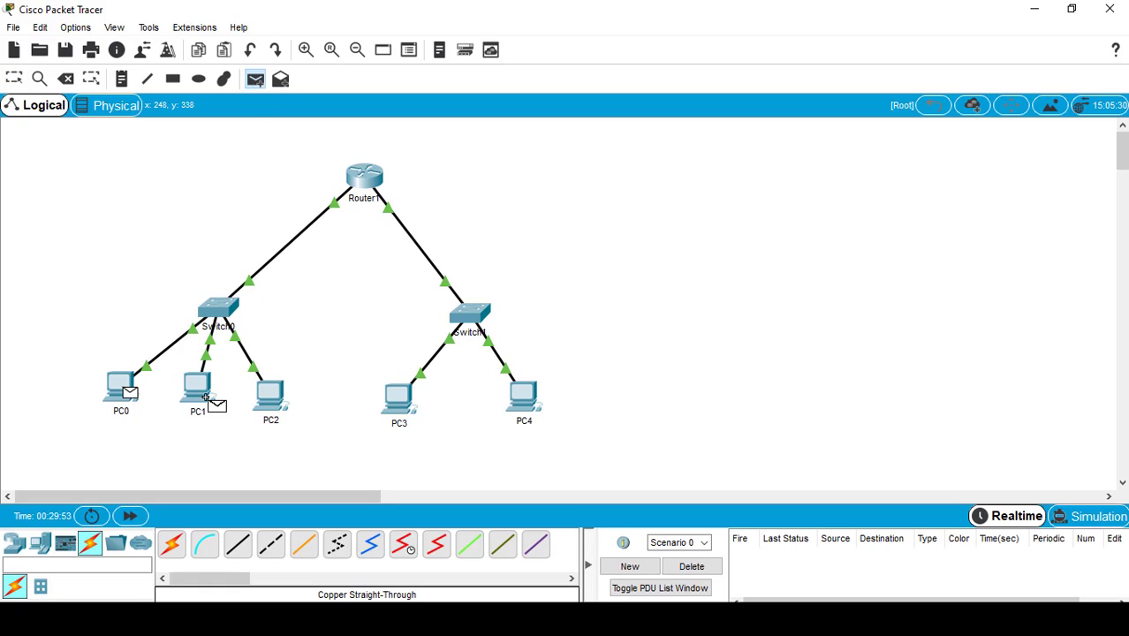
pyautogui.click(205, 398)
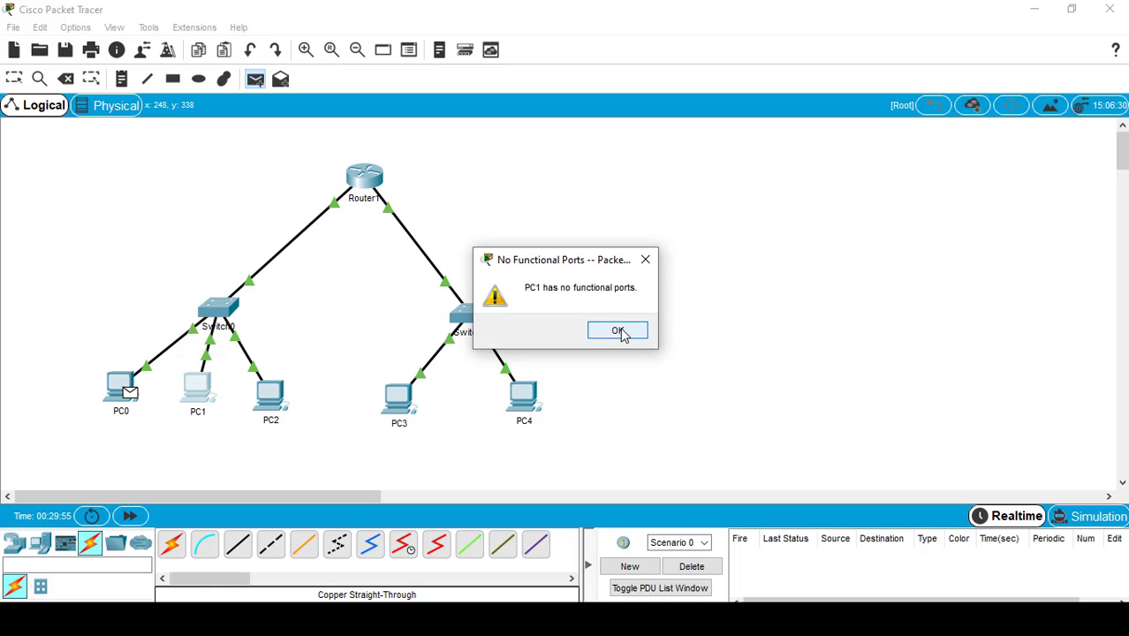
pyautogui.press('Return')
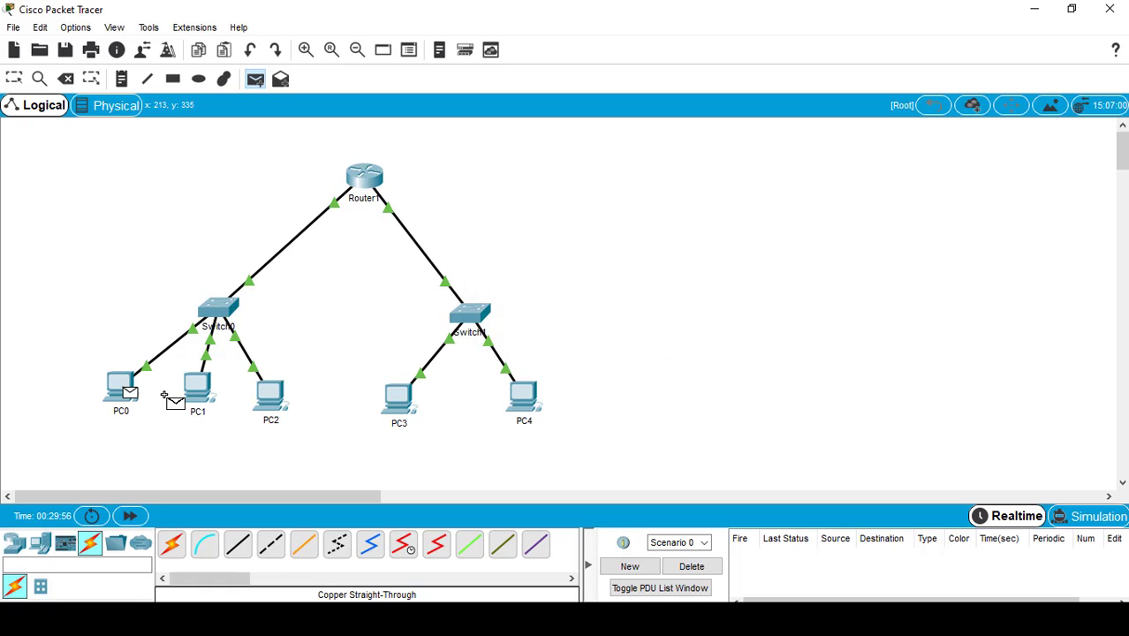
# - Leave the simple PDU tool and open PC0's static IP configuration, ready for entering its IP address
pyautogui.click(14, 78)
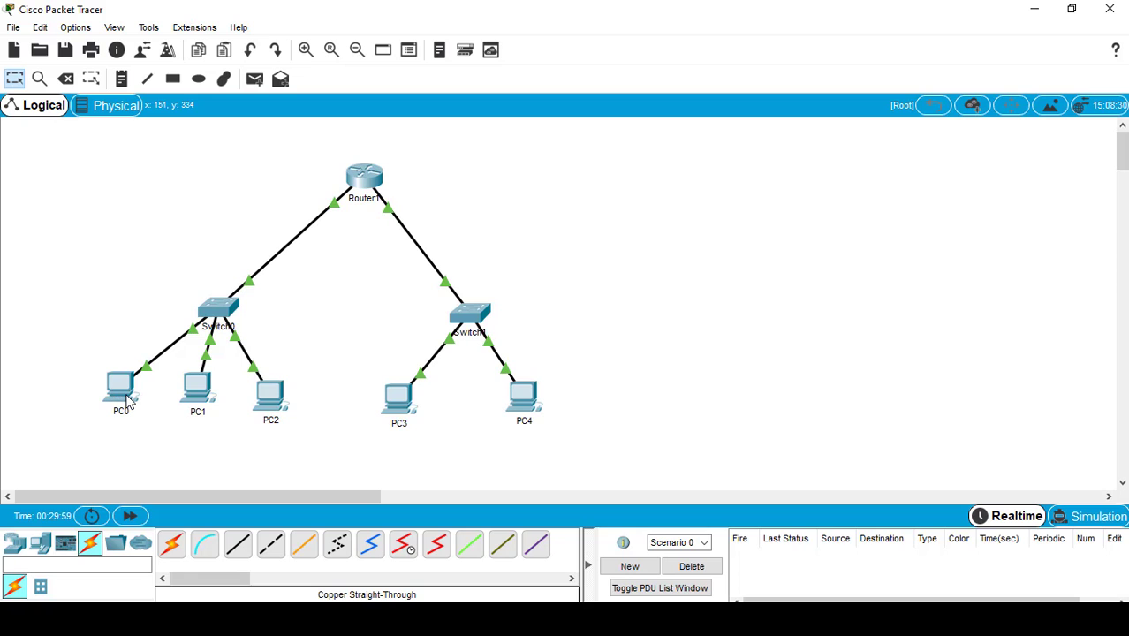
pyautogui.moveTo(126, 400)
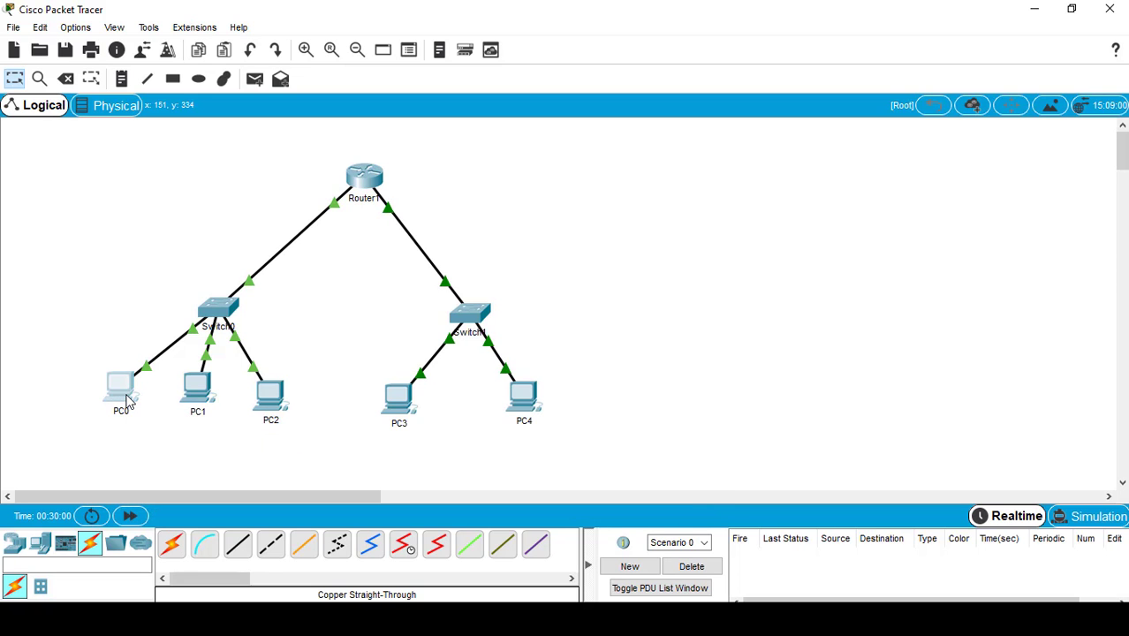
pyautogui.click(120, 408)
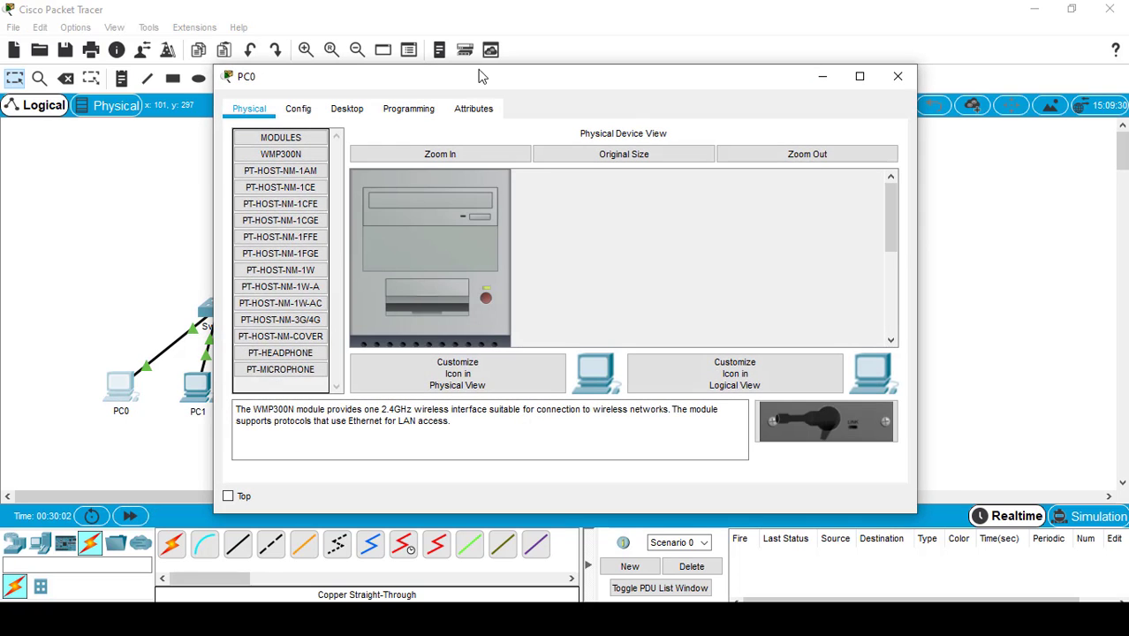
pyautogui.moveTo(535, 80); pyautogui.dragTo(720, 64)
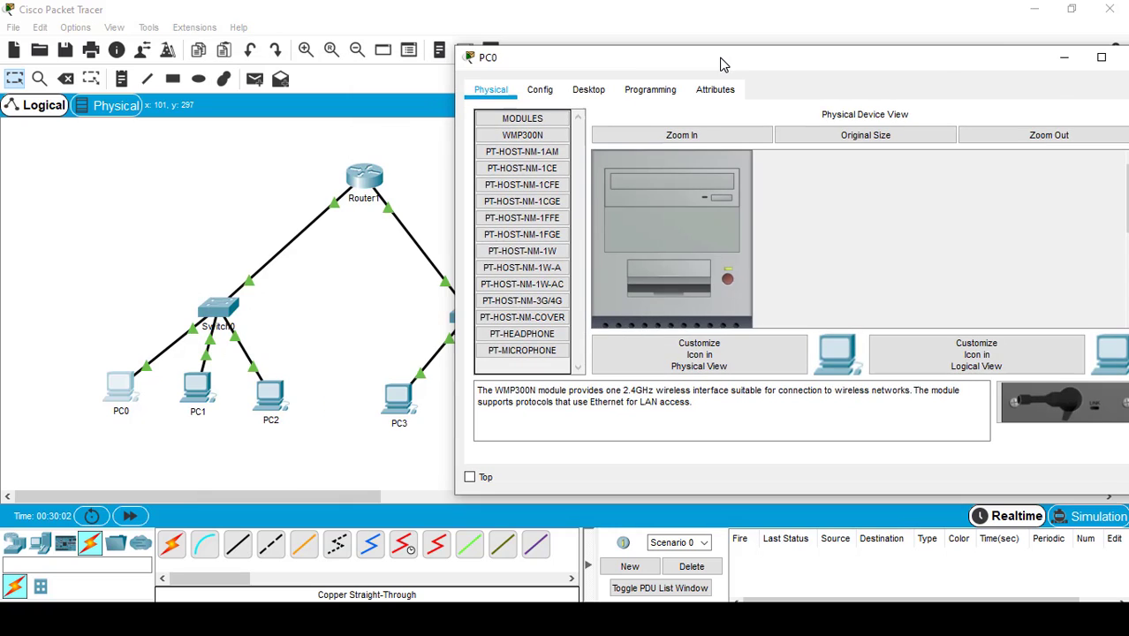
pyautogui.click(545, 92)
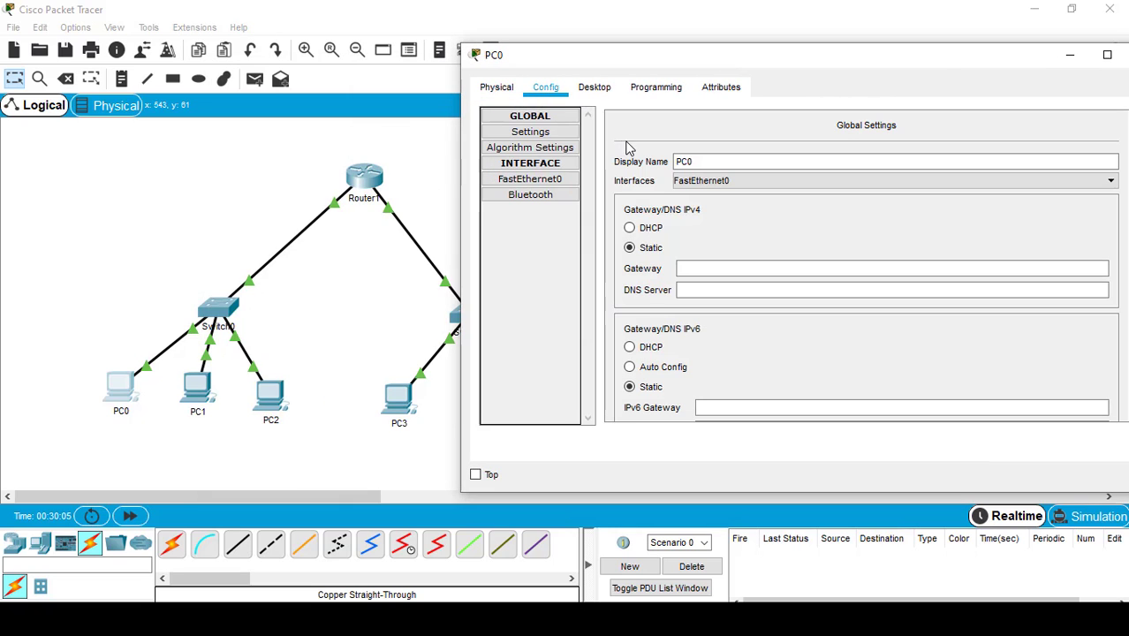
pyautogui.click(596, 97)
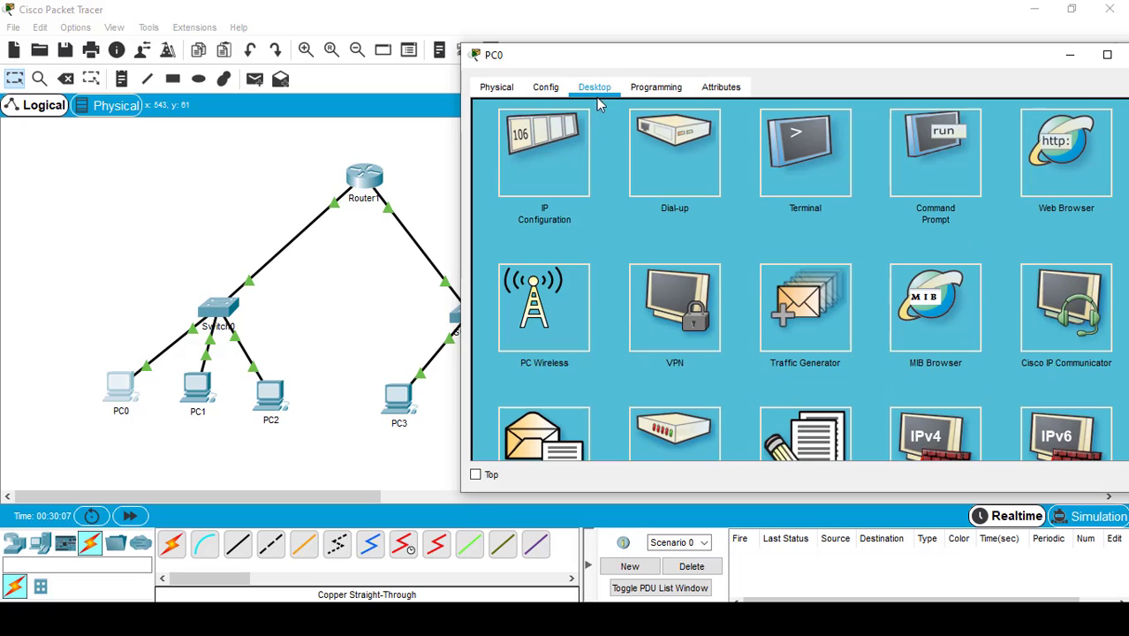
pyautogui.click(531, 159)
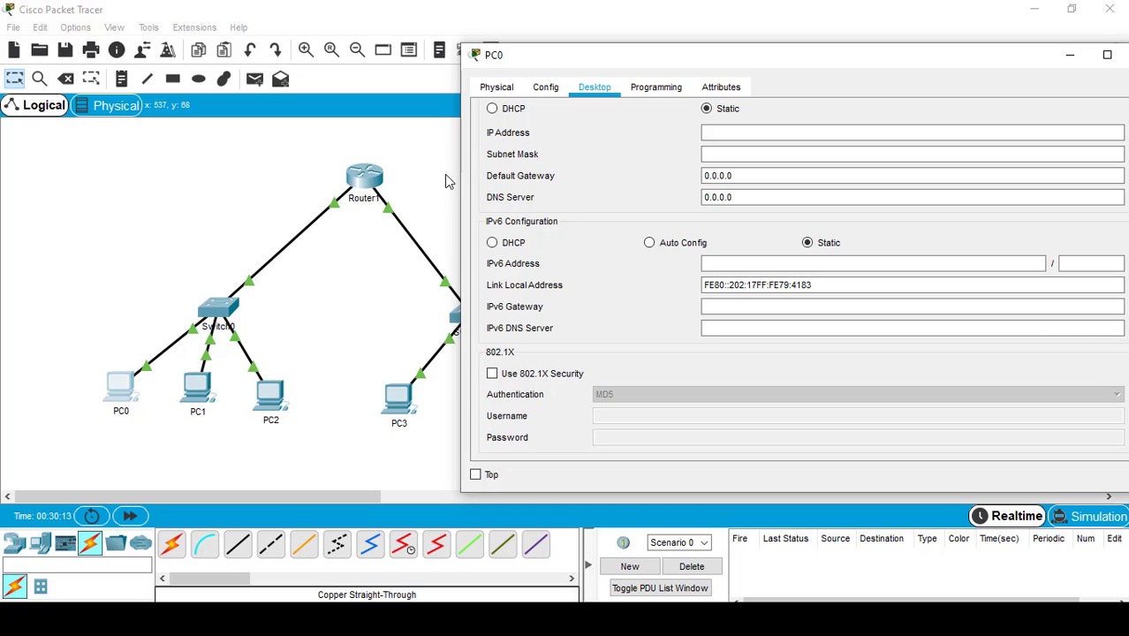
pyautogui.click(726, 174)
pyautogui.click(727, 132)
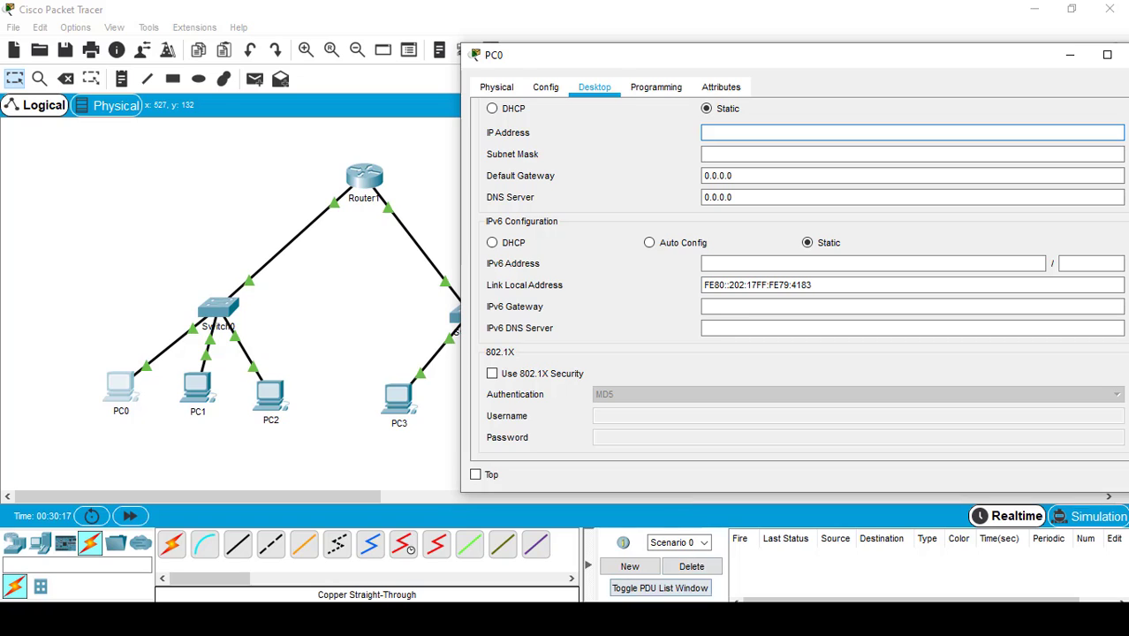
# - Switch to the assignment PDF's topology page, close the Router1 window and bring PC0's IP configuration in front of the diagram
pyautogui.hotkey('alt', 'Tab')
pyautogui.scroll(-3, 625, 424)
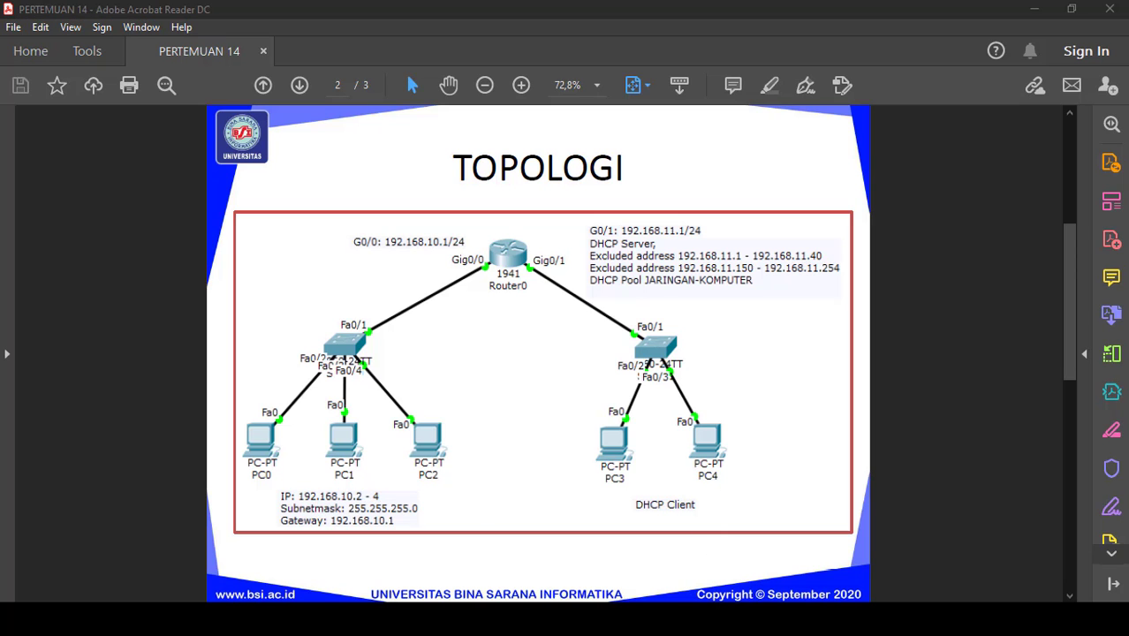
pyautogui.click(668, 559)
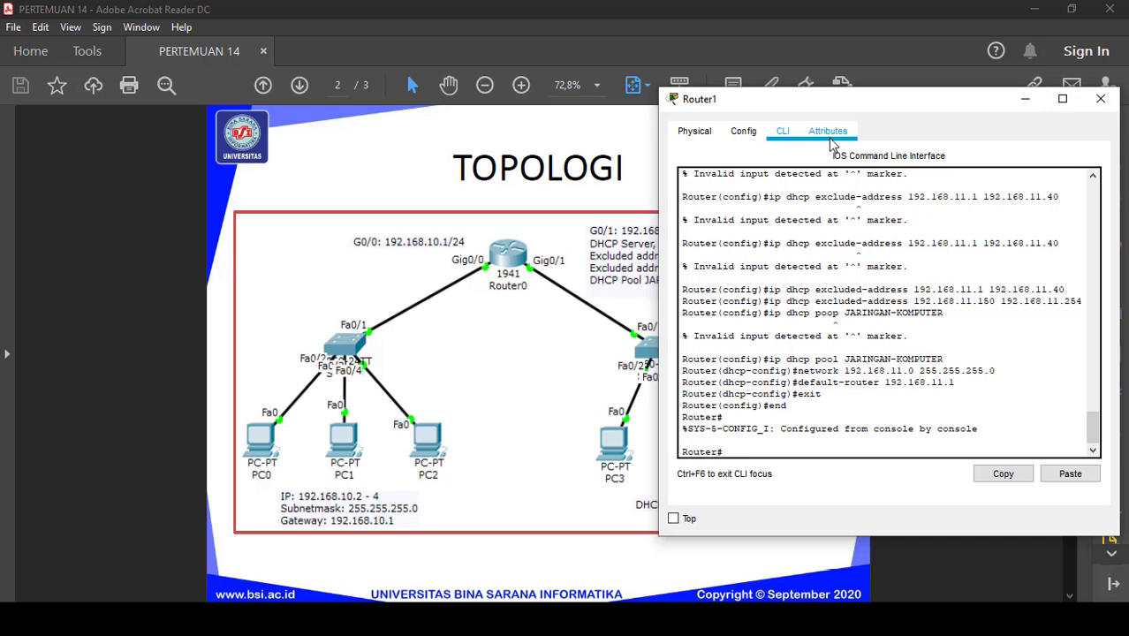
pyautogui.click(1097, 106)
pyautogui.moveTo(618, 618)
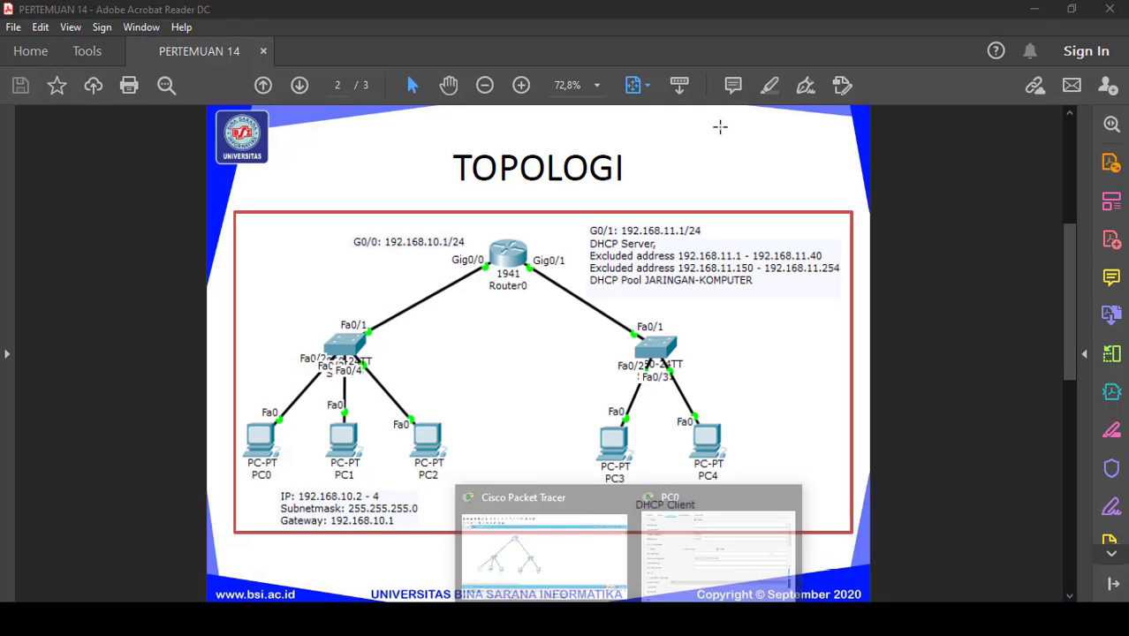
pyautogui.moveTo(669, 619)
pyautogui.click(707, 555)
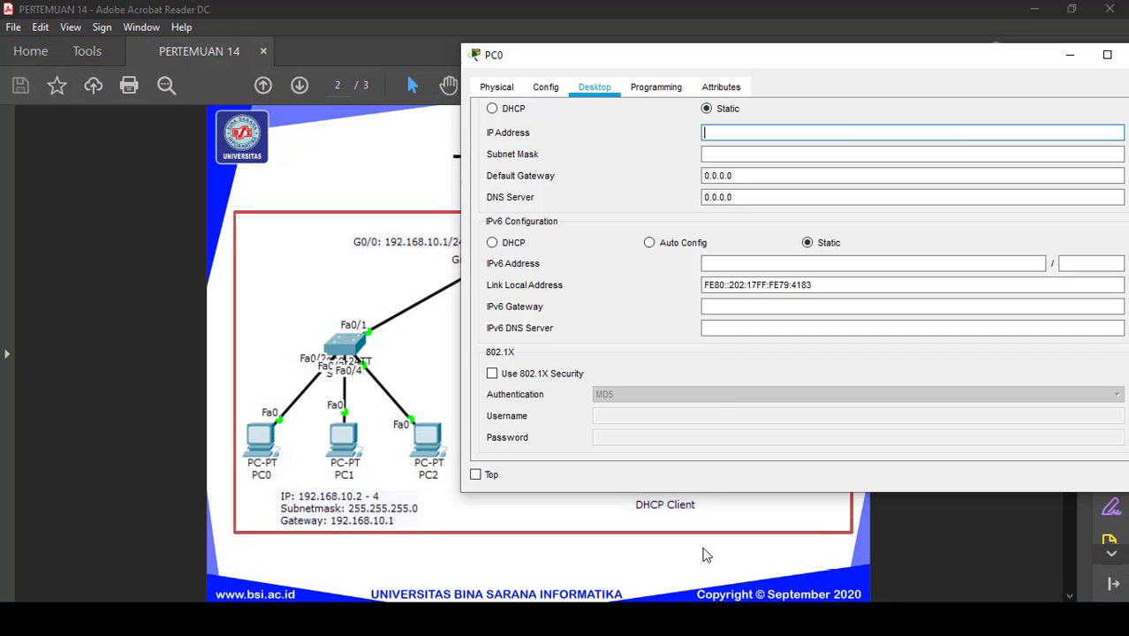
# - Set PC0's IP address to 192.168.10.2, subnet mask to 255.255.255.0 and default gateway to 192.168.10.1, and close its window
pyautogui.write('192.168.10.2')
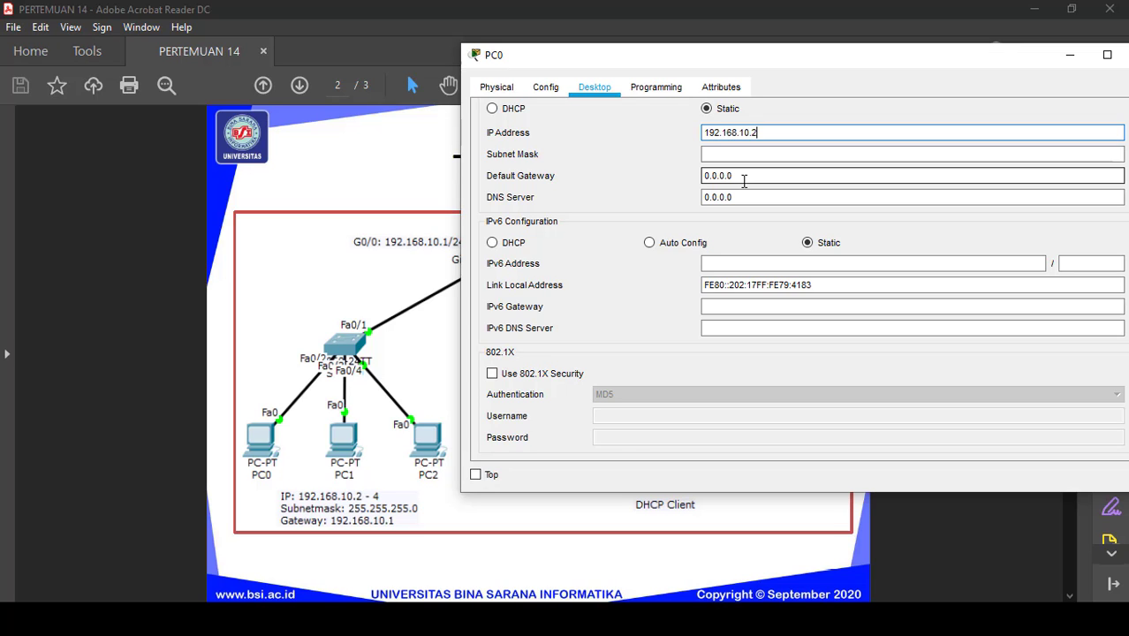
pyautogui.press('Tab')
pyautogui.press('Tab')
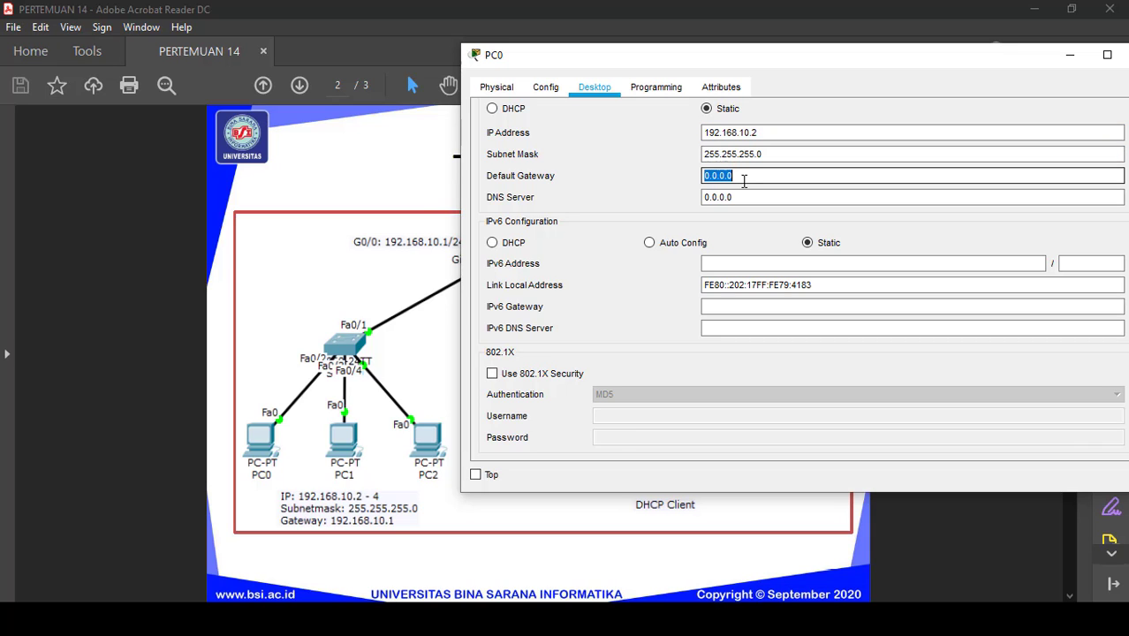
pyautogui.write('192.168.10.1')
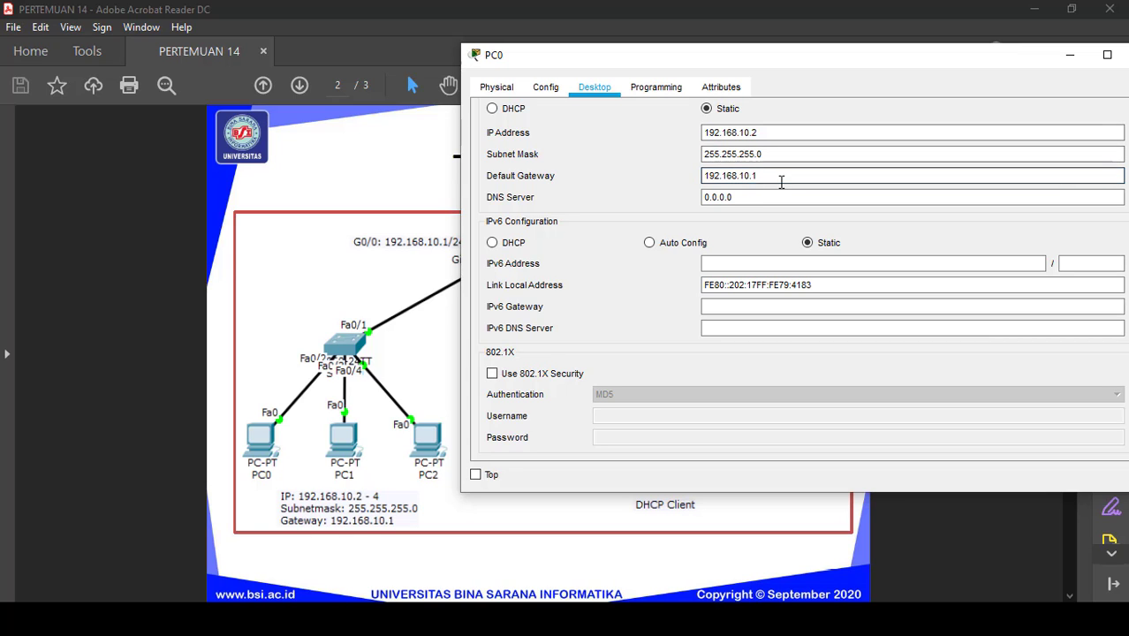
pyautogui.moveTo(761, 176); pyautogui.dragTo(698, 177)
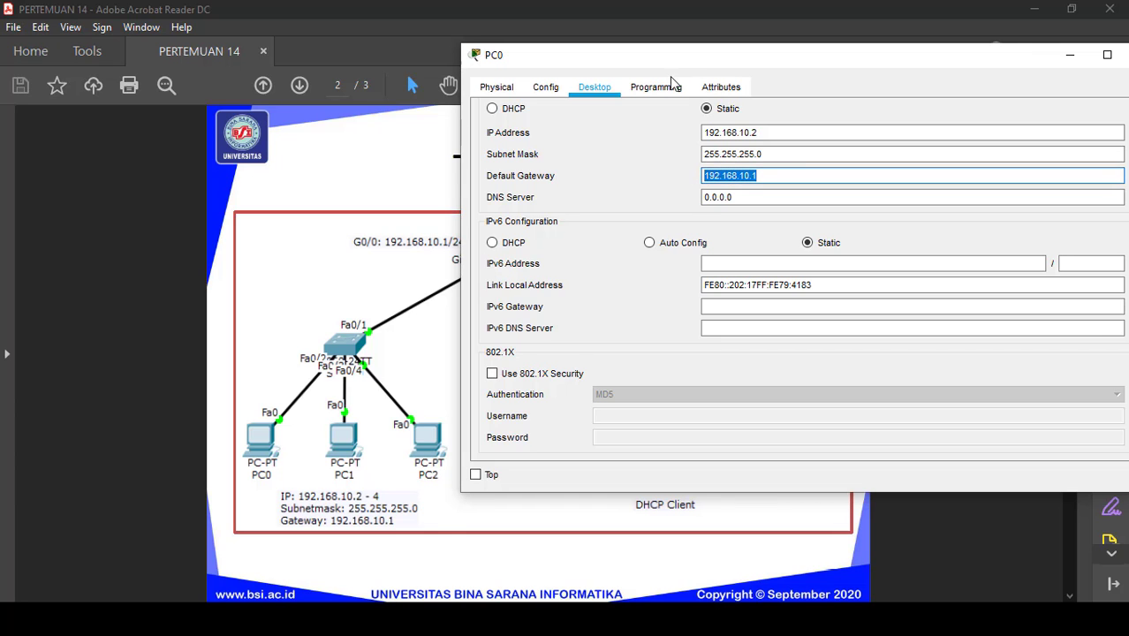
pyautogui.moveTo(697, 67); pyautogui.dragTo(786, 57)
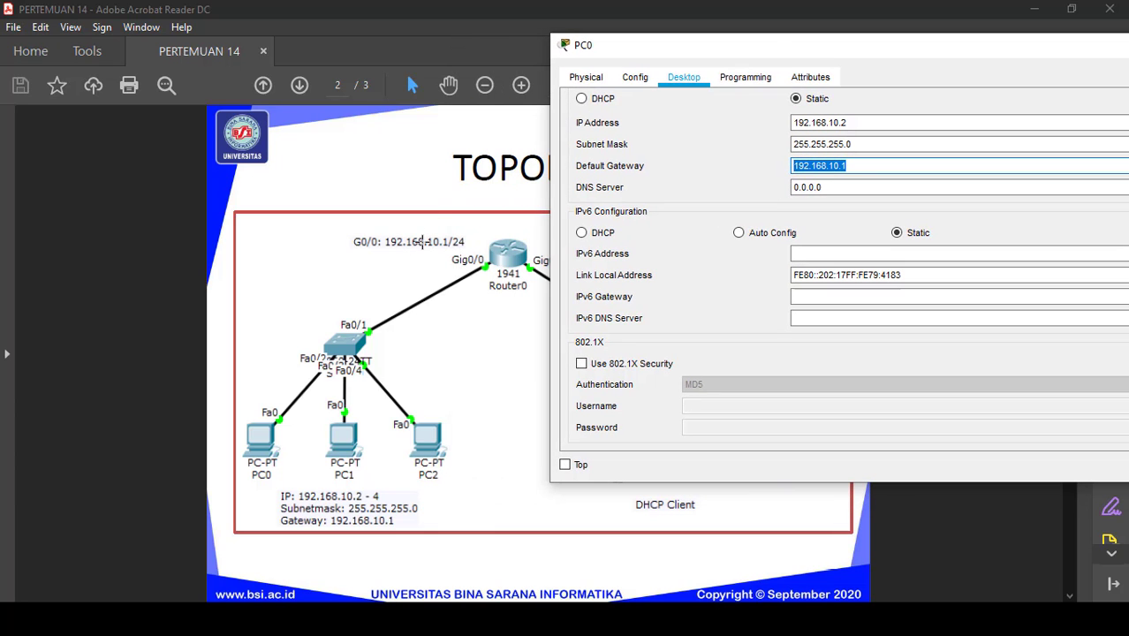
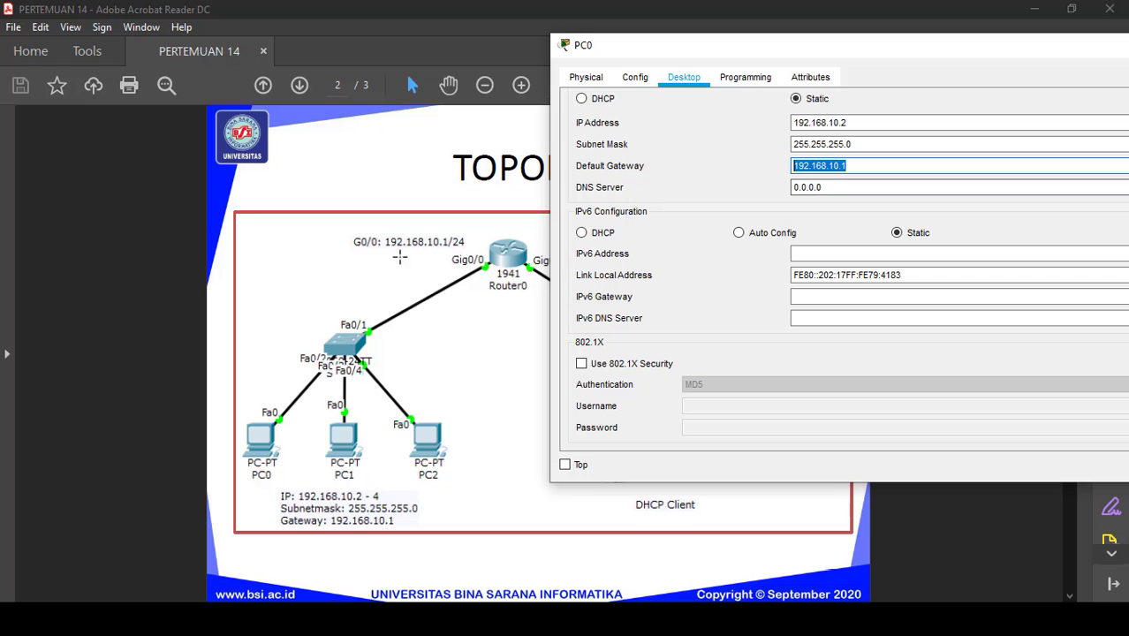
pyautogui.moveTo(938, 56); pyautogui.dragTo(714, 75)
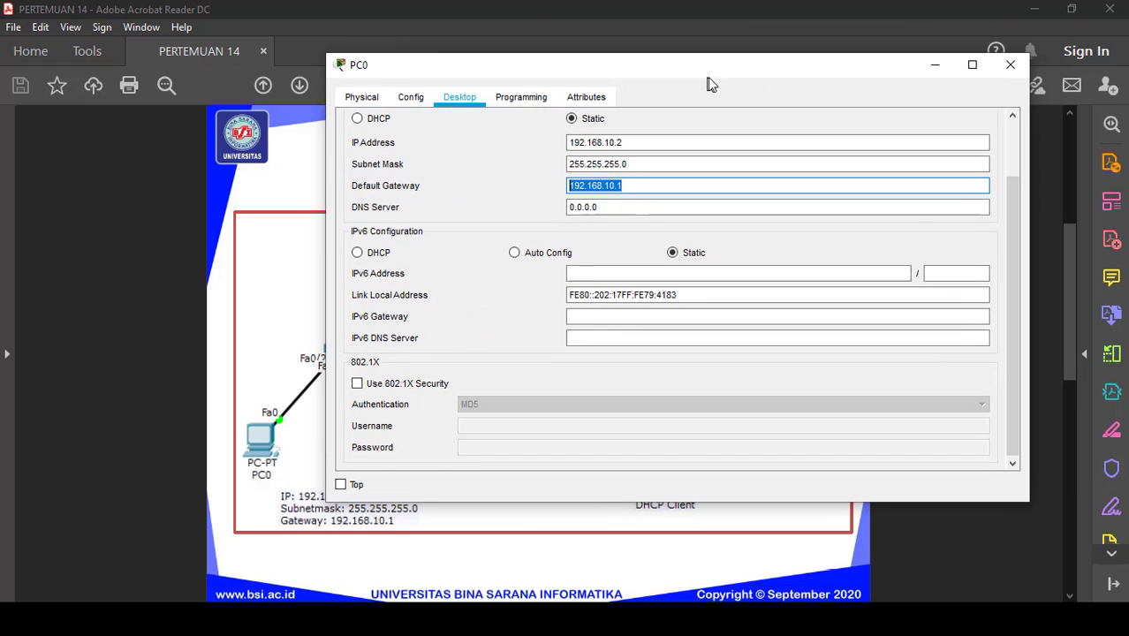
pyautogui.click(1015, 72)
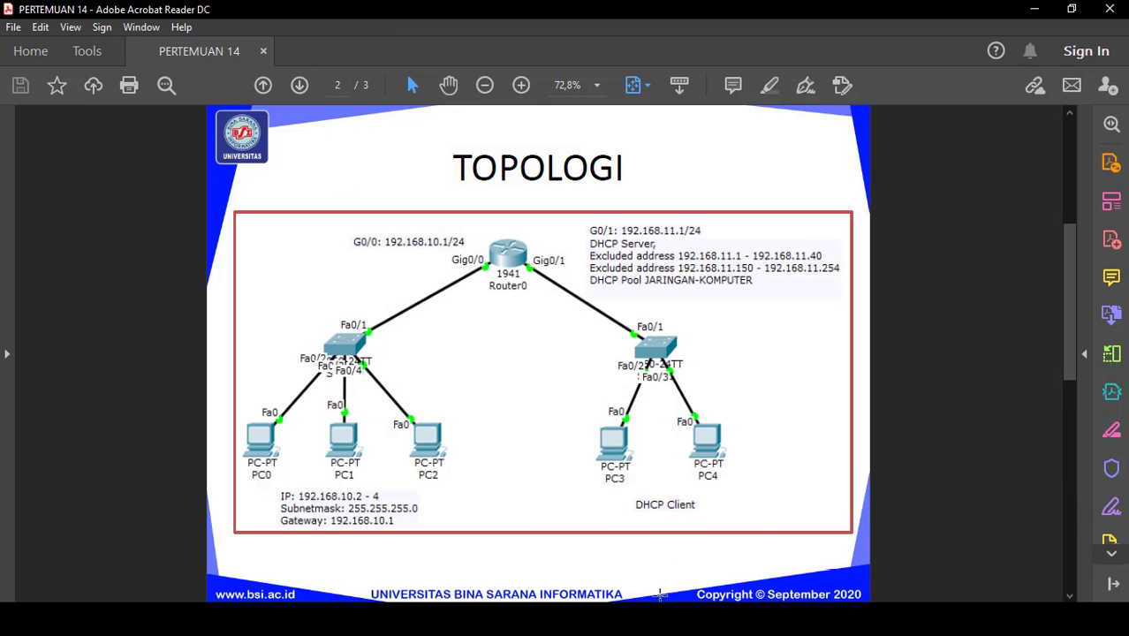
# - Switch to the Cisco Packet Tracer topology and set PC1's static IP address to 192.168.10.3
pyautogui.click(636, 494)
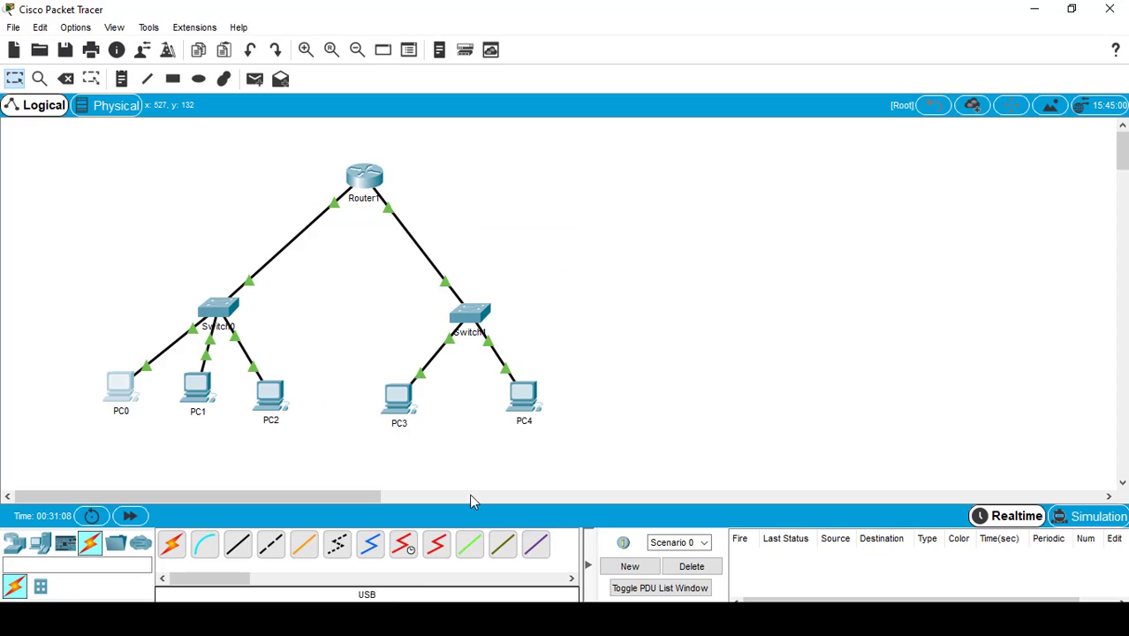
pyautogui.click(197, 389)
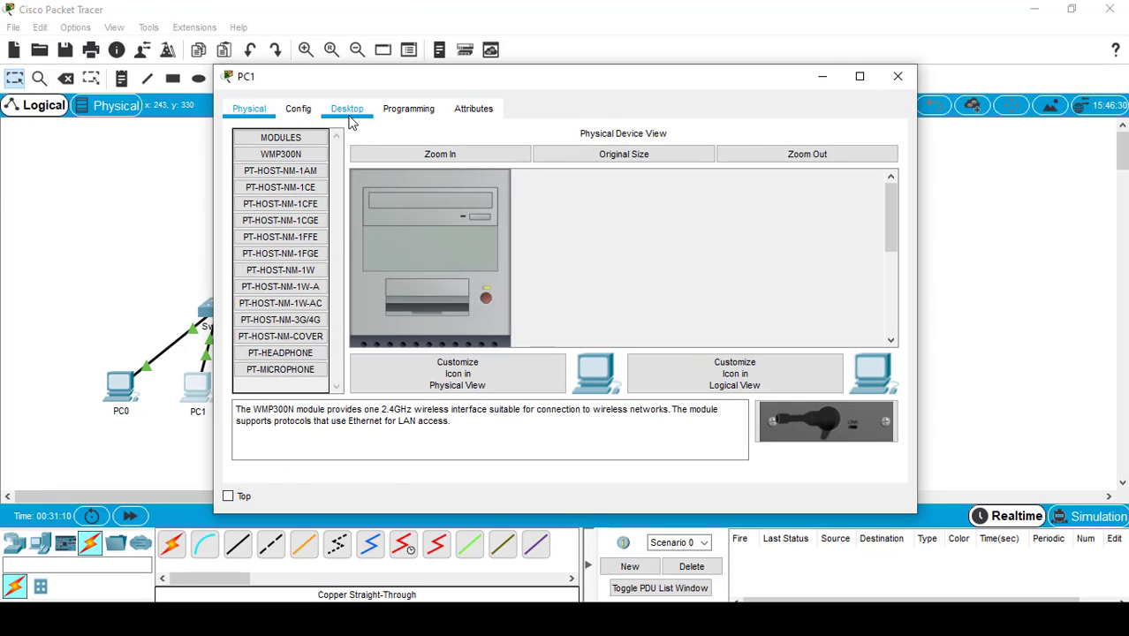
pyautogui.click(346, 108)
pyautogui.click(310, 156)
pyautogui.moveTo(680, 70); pyautogui.dragTo(811, 44)
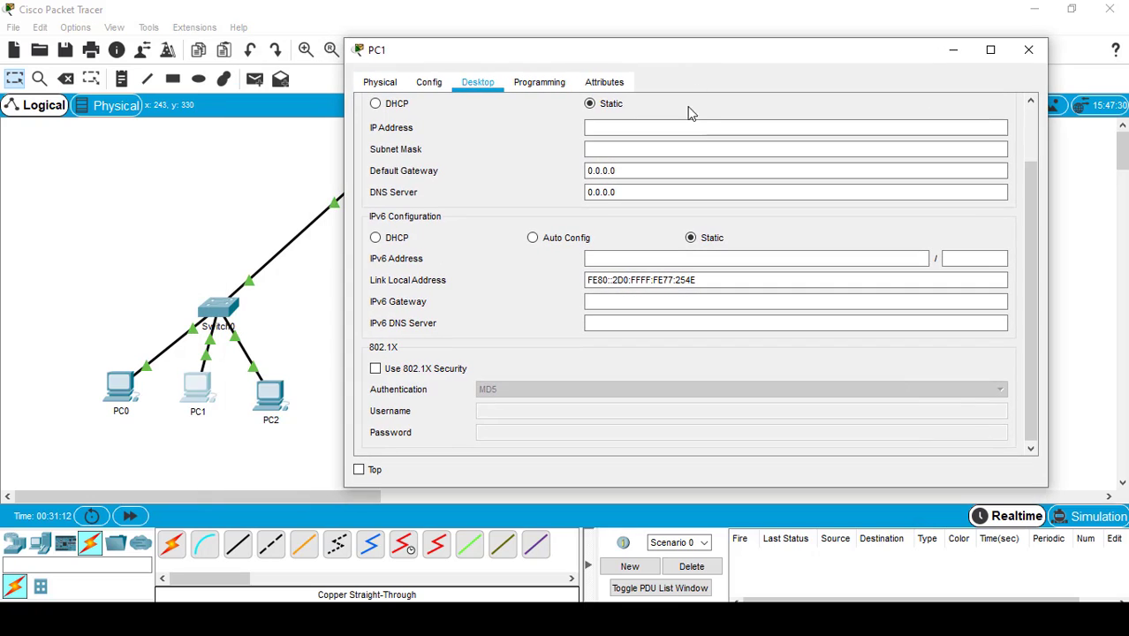
pyautogui.click(688, 130)
pyautogui.write('192.168.1')
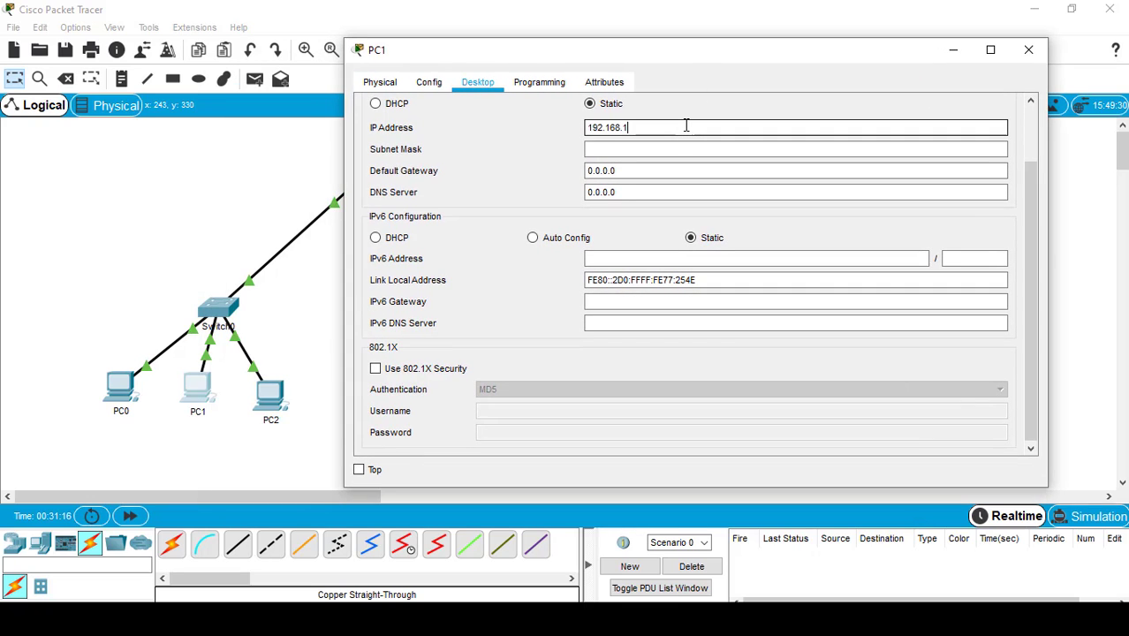
pyautogui.write('0.3')
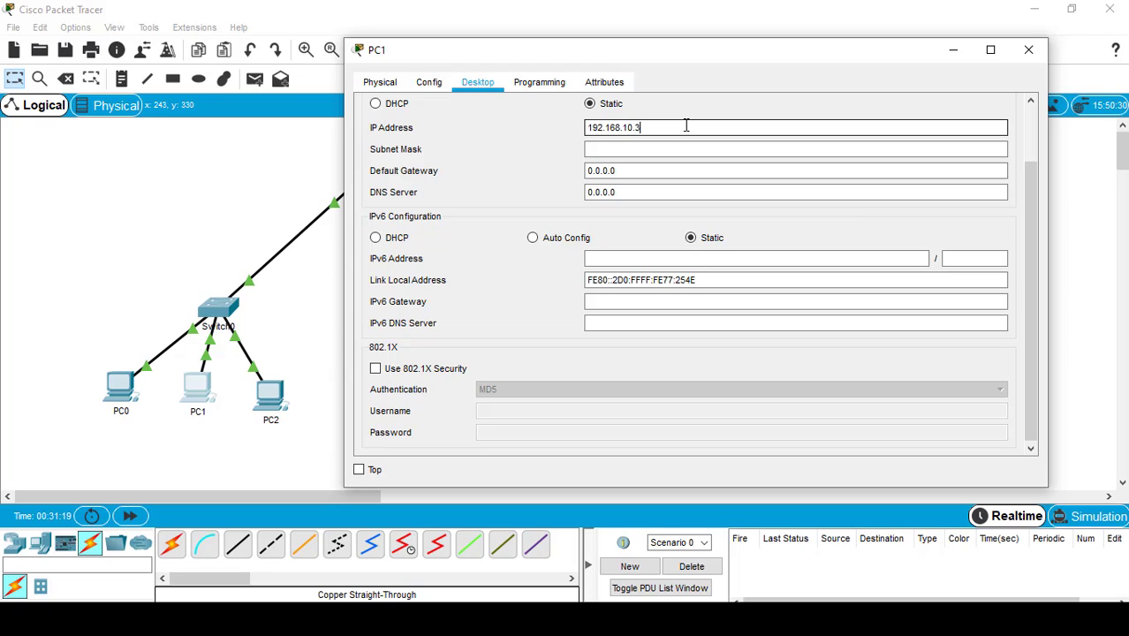
# - Fill in PC1's subnet mask 255.255.255.0 and default gateway 192.168.10.1, and close its window
pyautogui.press('Tab')
pyautogui.press('Tab')
pyautogui.write('19')
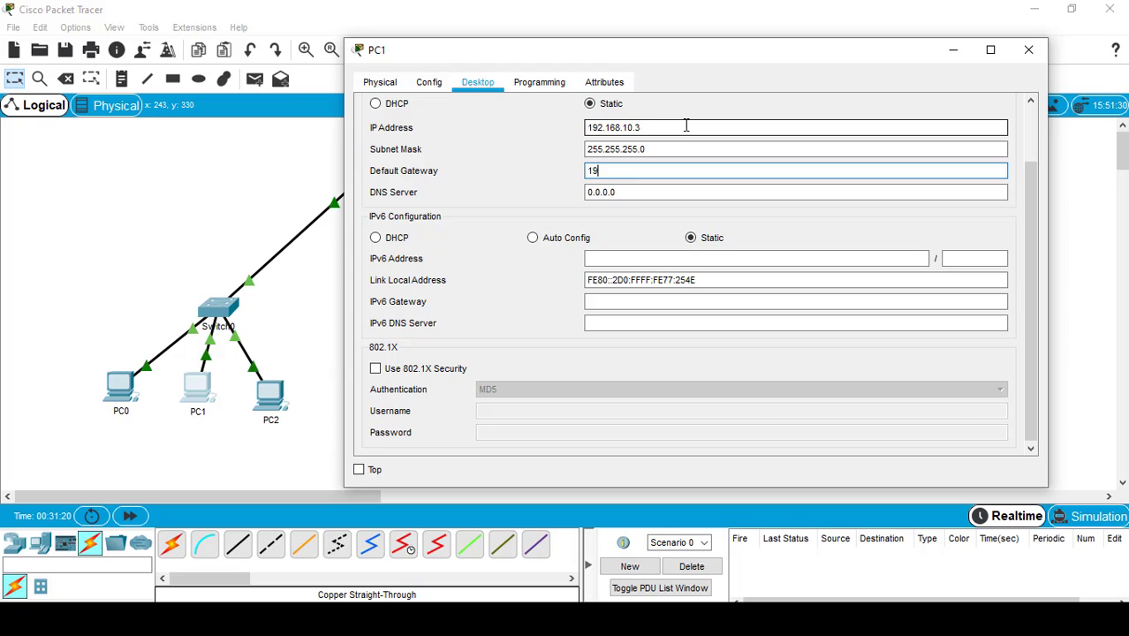
pyautogui.write('2.168.10.1')
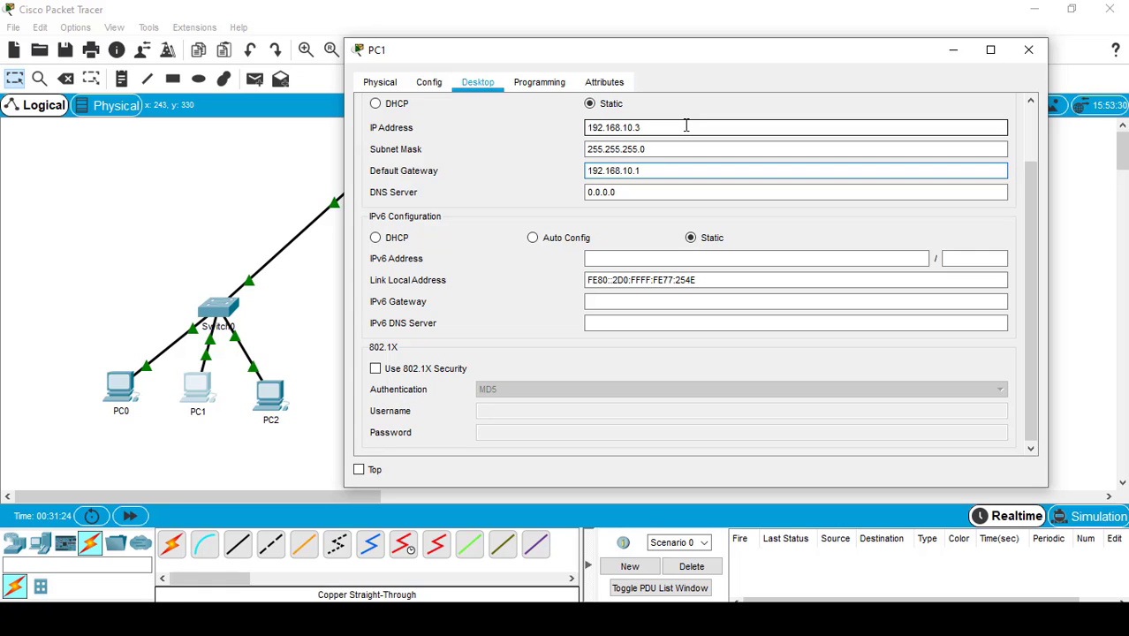
pyautogui.click(1029, 51)
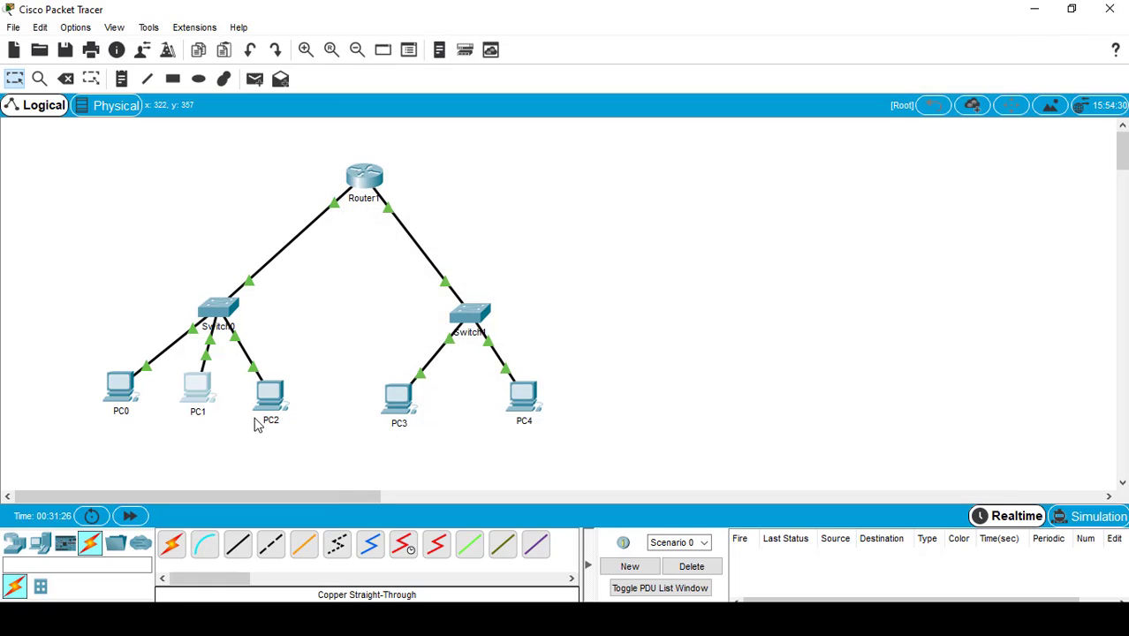
# - Open PC2's IP configuration and set its static IP address to 192.168.10.4
pyautogui.click(270, 394)
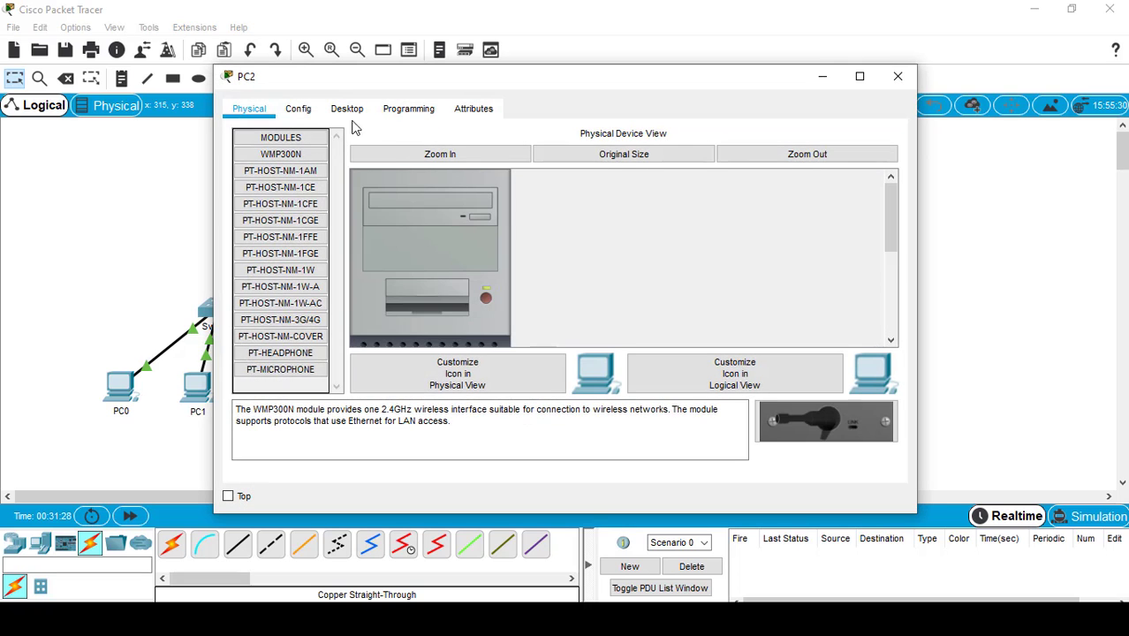
pyautogui.click(360, 111)
pyautogui.click(317, 161)
pyautogui.click(501, 156)
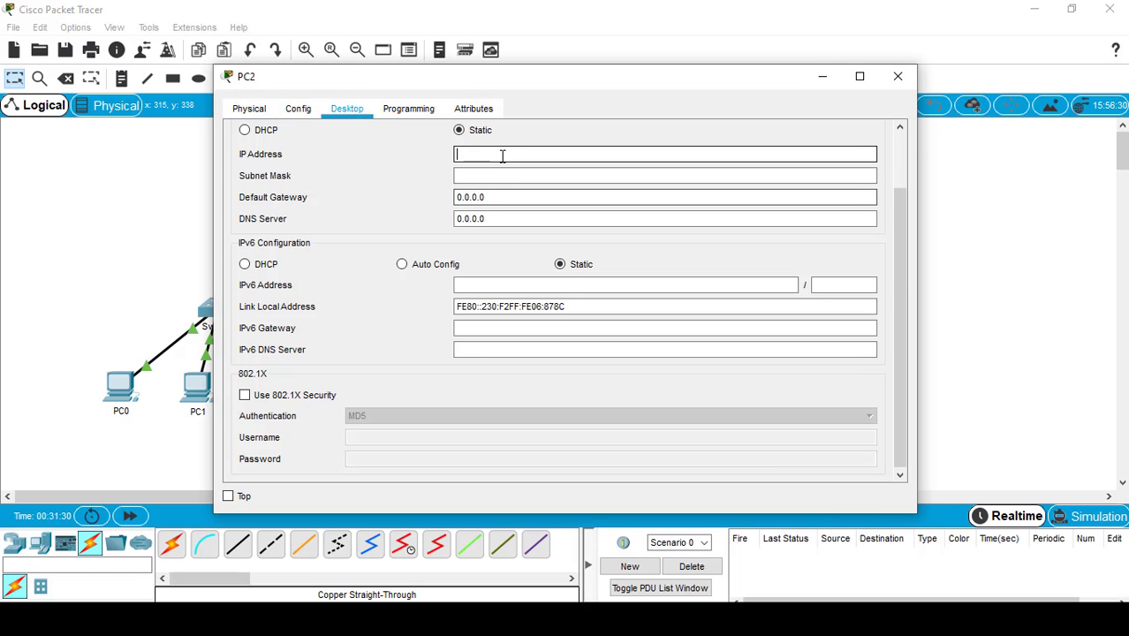
pyautogui.write('192.1')
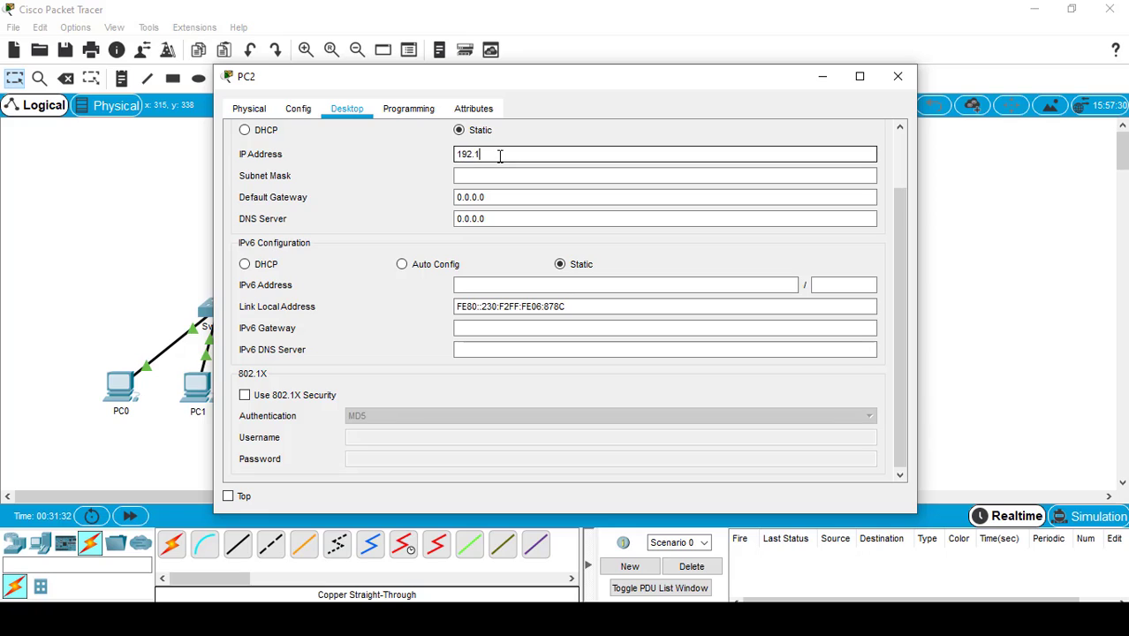
pyautogui.write('68.10.4')
# - Fill in PC2's subnet mask 255.255.255.0 and default gateway 192.168.10.1, and close its window
pyautogui.press('Tab')
pyautogui.press('Tab')
pyautogui.write('192.')
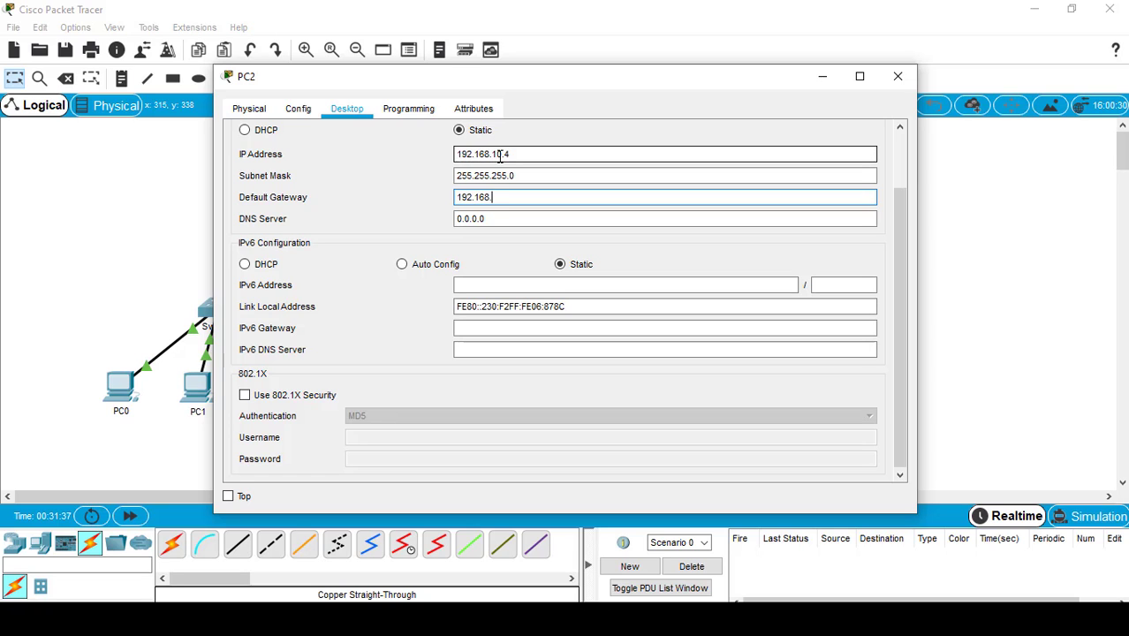
pyautogui.write('168.10.1')
pyautogui.click(899, 76)
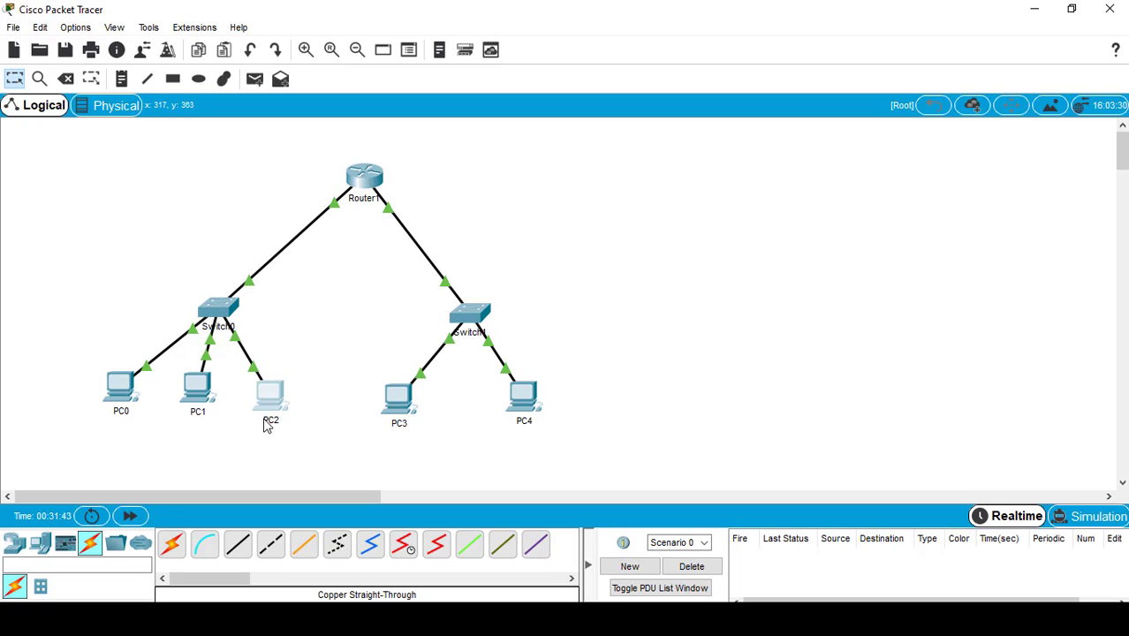
# - Send a simple PDU from PC0 to PC1 to test their connectivity
pyautogui.press('p')
pyautogui.click(120, 388)
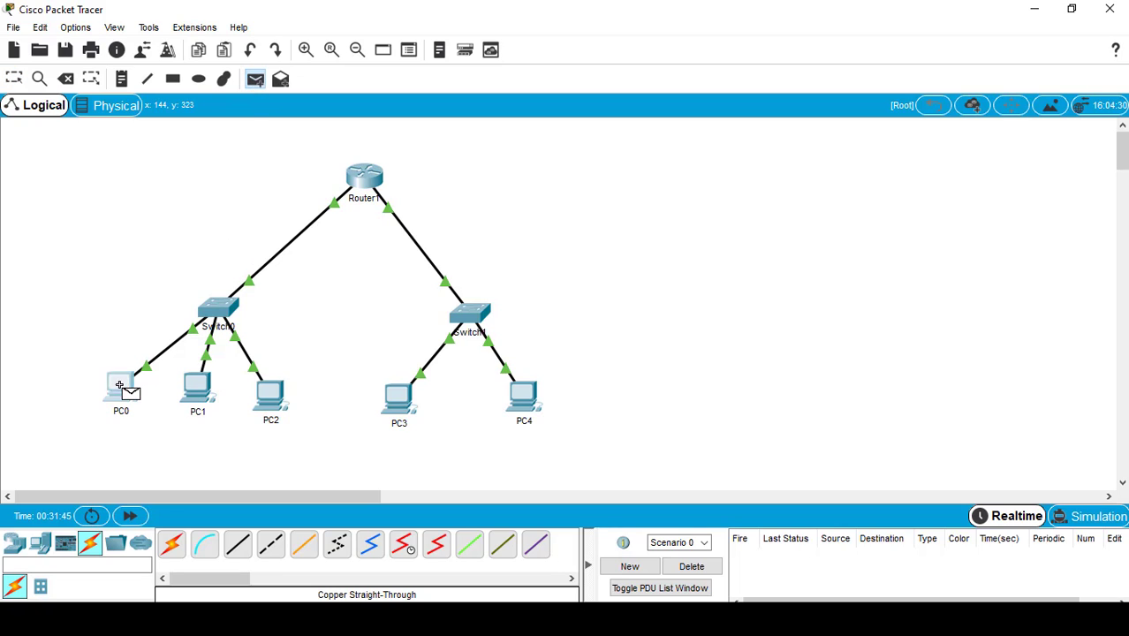
pyautogui.click(197, 392)
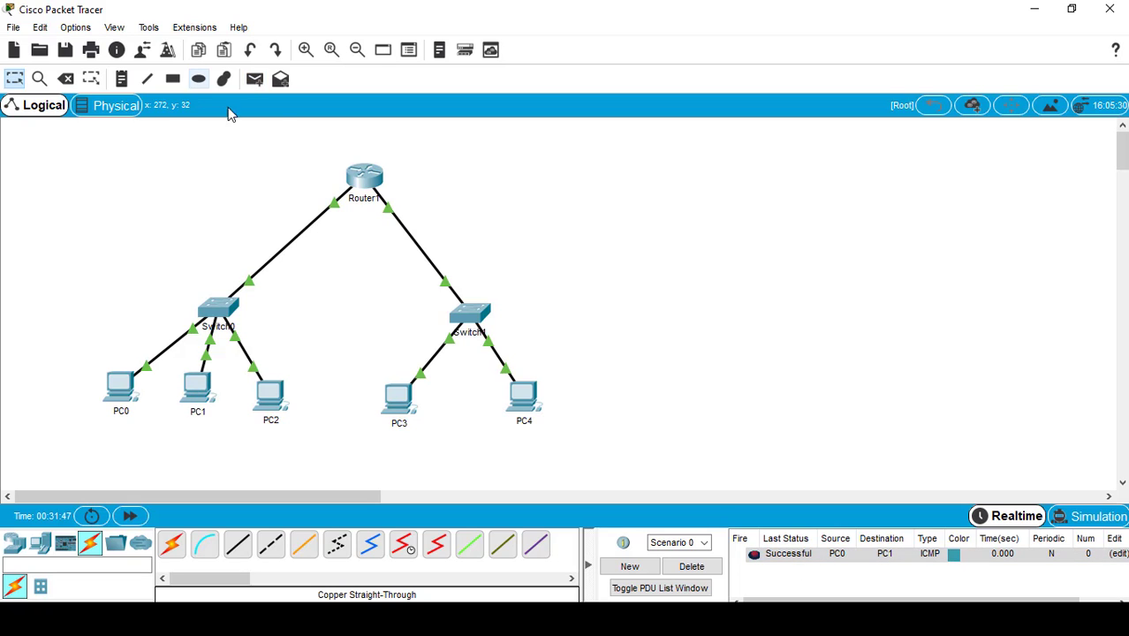
# - Send a simple PDU from PC2 to PC1 to test their connectivity, and delete the scenario's PDU results
pyautogui.click(254, 79)
pyautogui.click(270, 395)
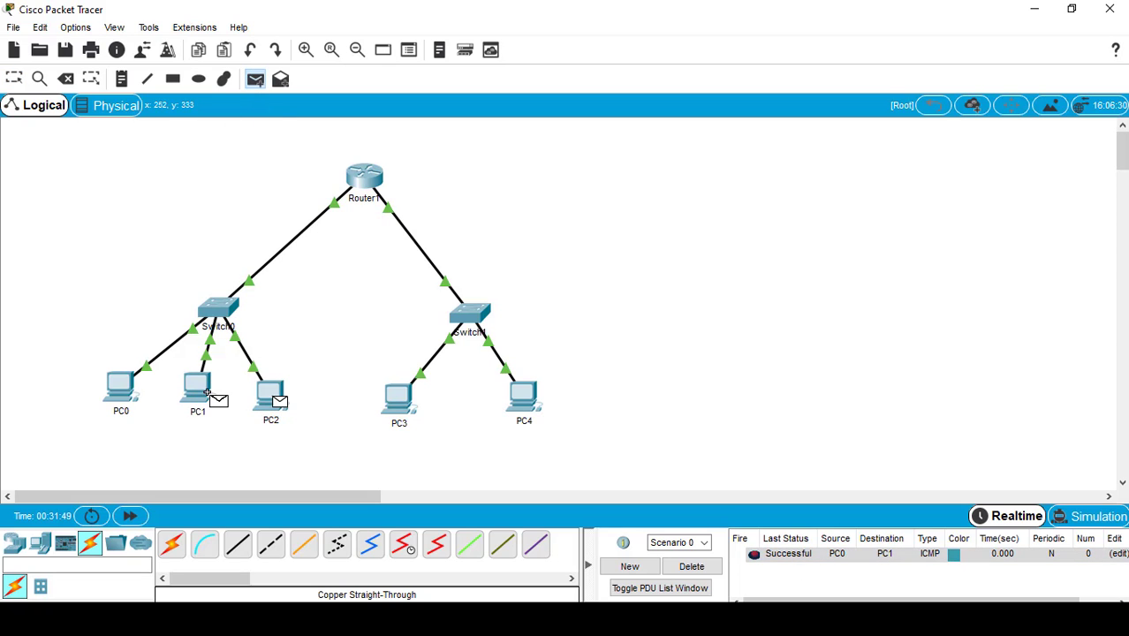
pyautogui.click(209, 398)
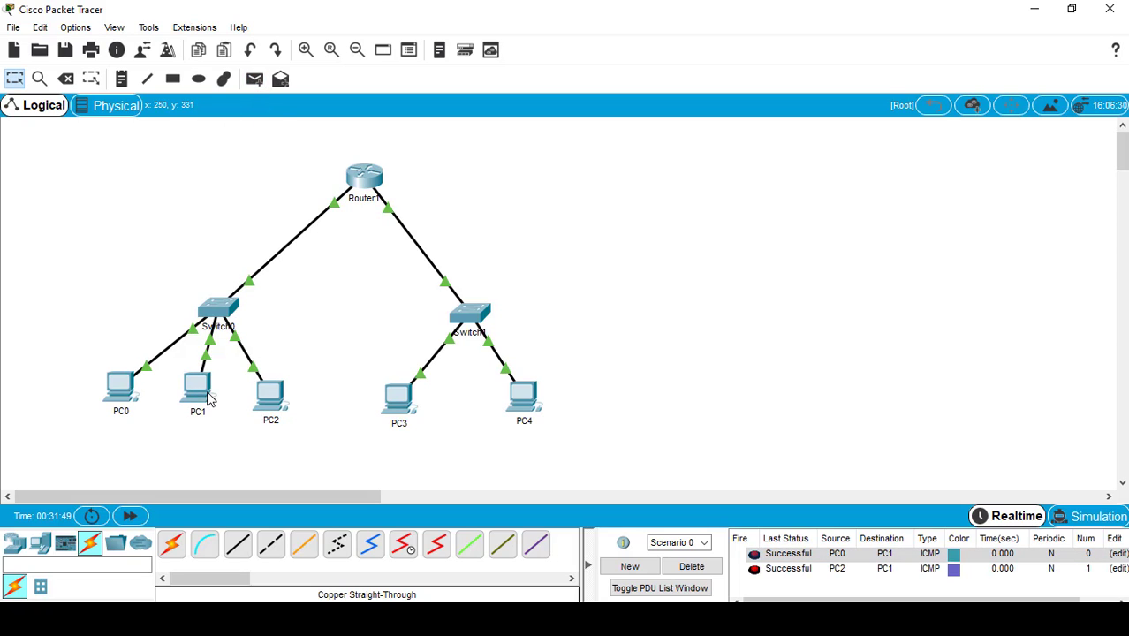
pyautogui.click(692, 566)
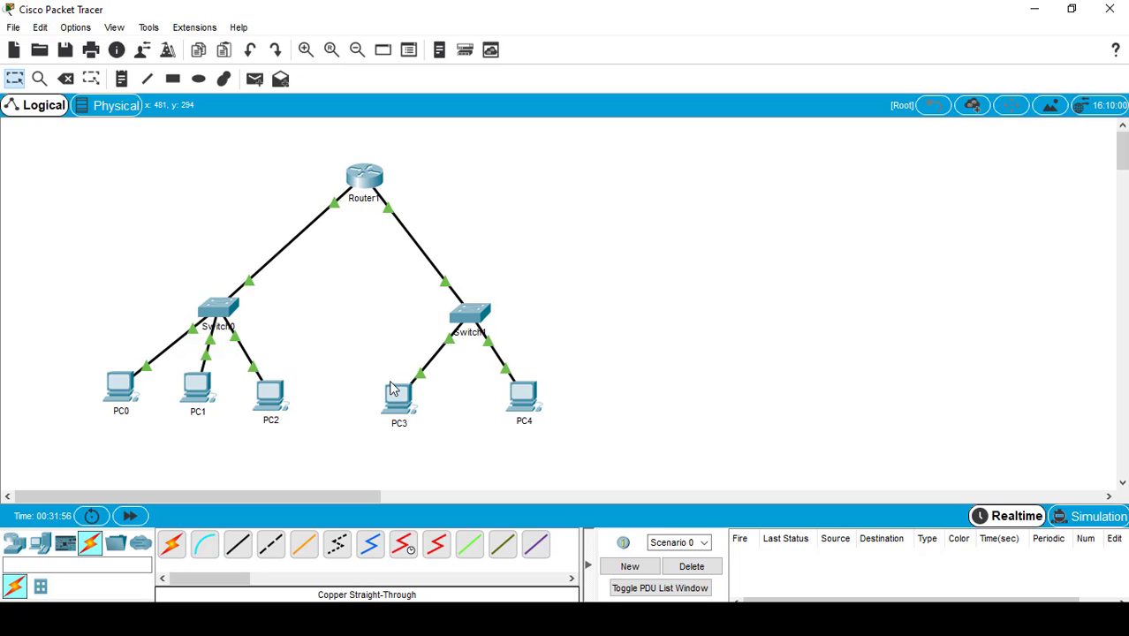
# - Try to send a simple PDU from PC2 to PC3, and return to the Select tool
pyautogui.click(255, 80)
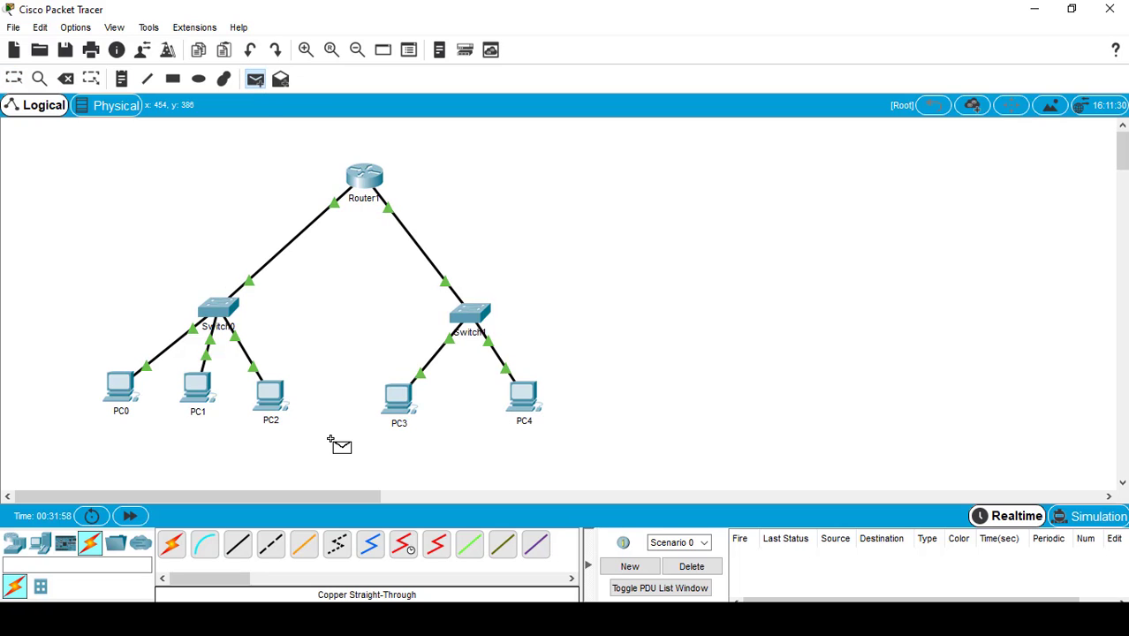
pyautogui.click(271, 394)
pyautogui.click(396, 399)
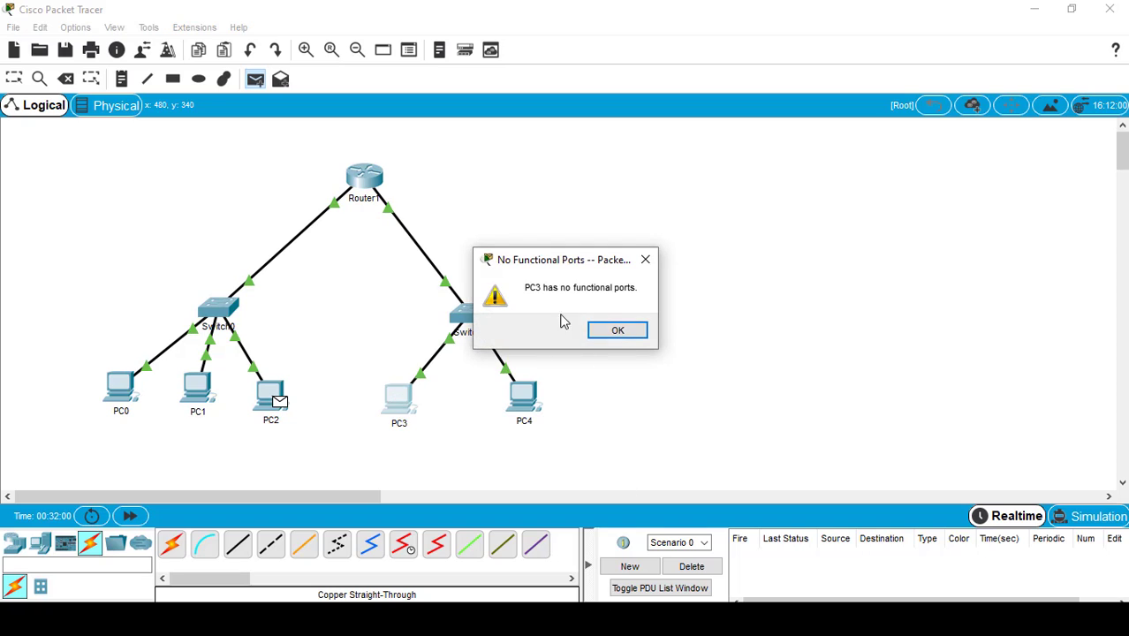
pyautogui.click(629, 336)
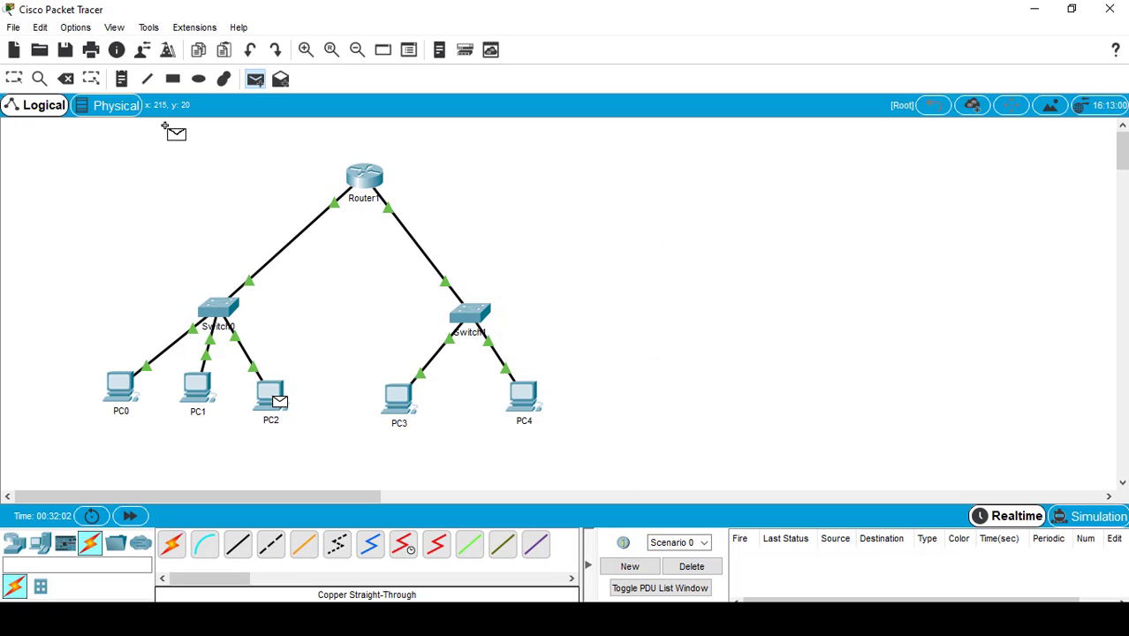
pyautogui.click(13, 84)
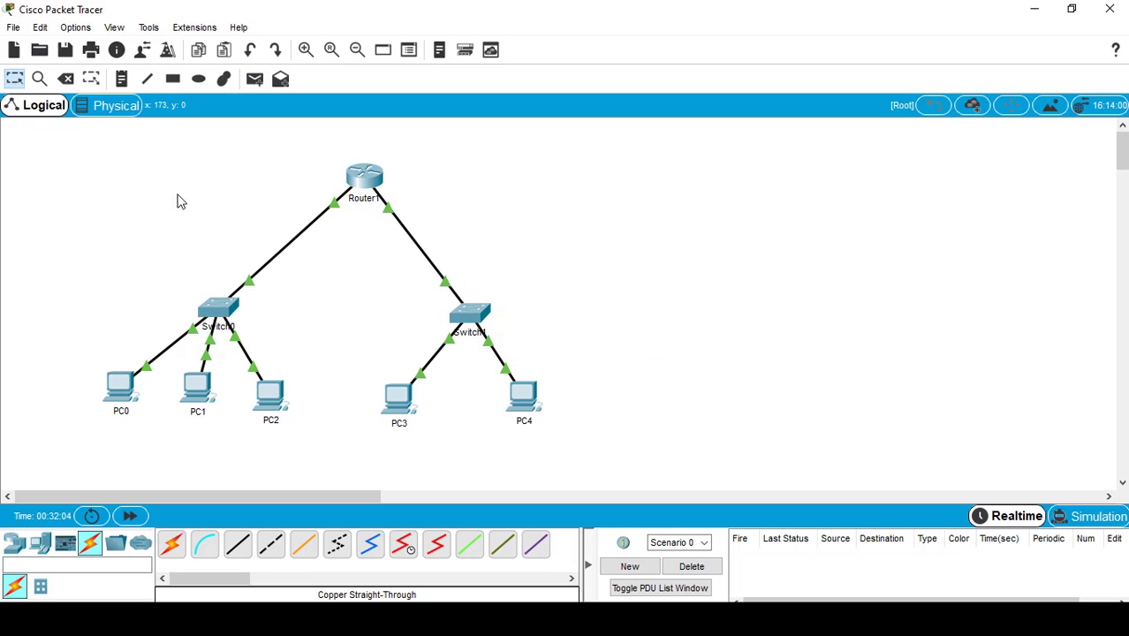
# - Open PC3's IP configuration, switch its IPv4 addressing to DHCP, and close its window
pyautogui.click(405, 409)
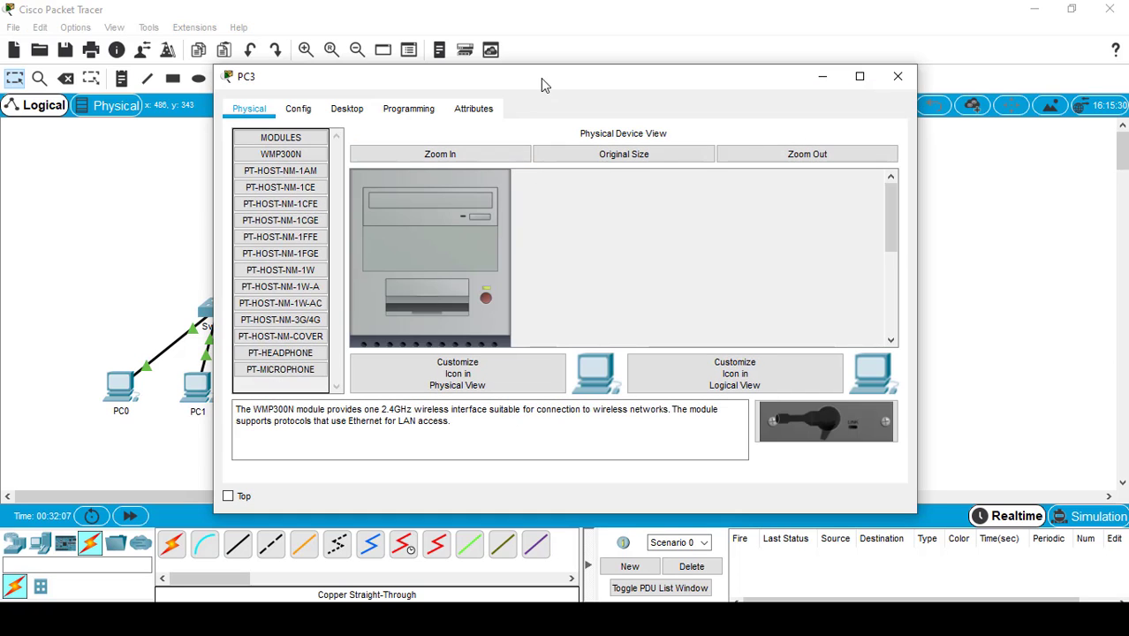
pyautogui.moveTo(545, 85); pyautogui.dragTo(903, 35)
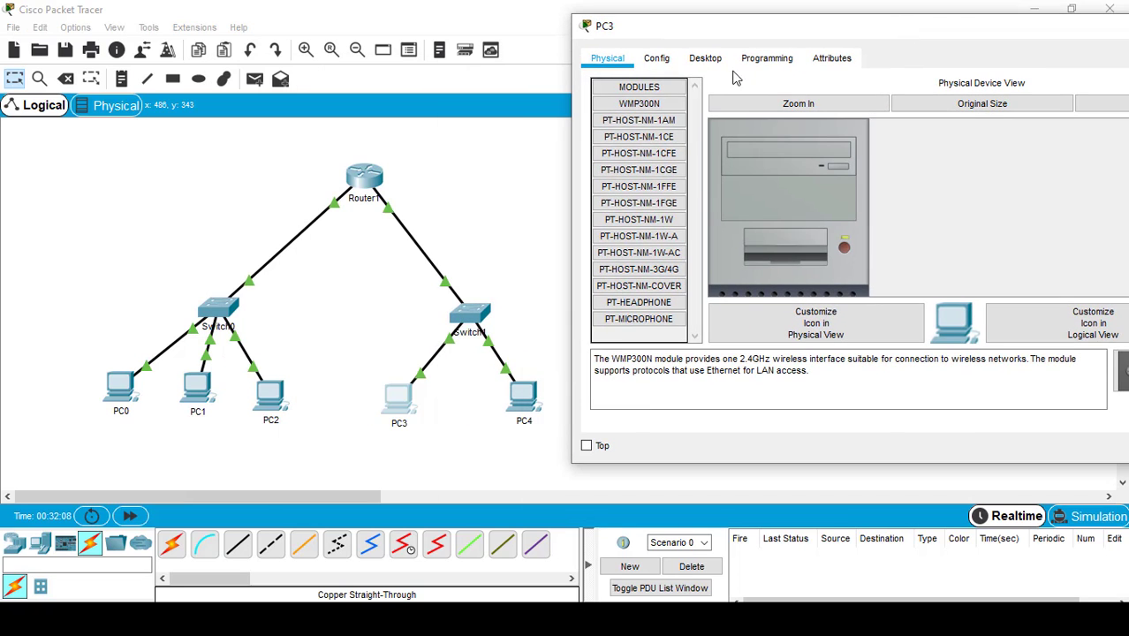
pyautogui.click(715, 62)
pyautogui.click(660, 143)
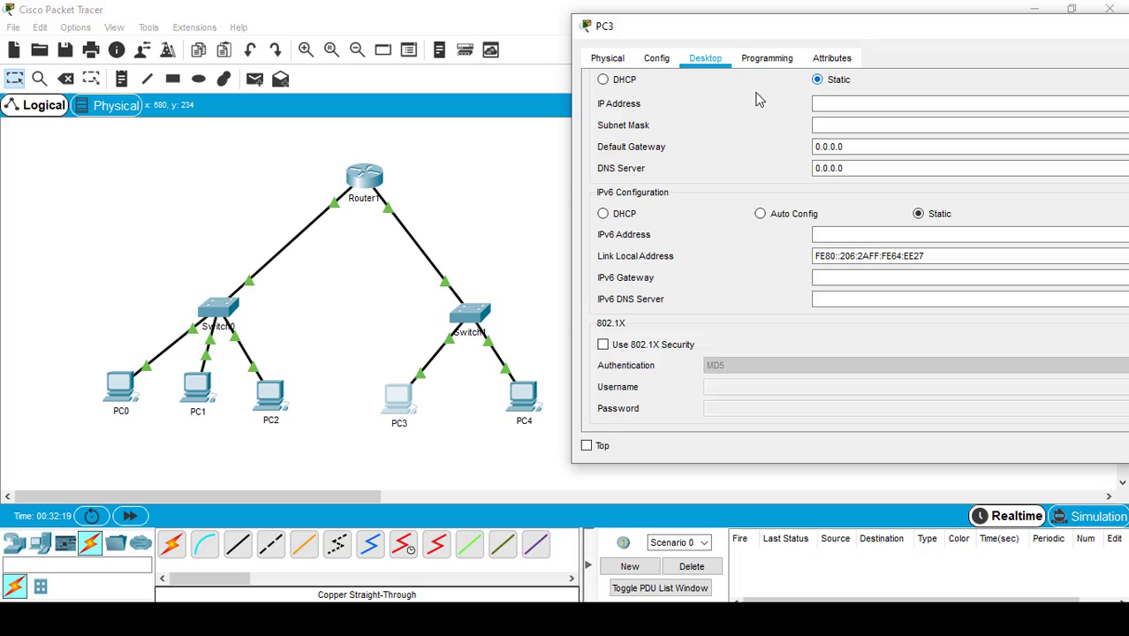
pyautogui.click(625, 81)
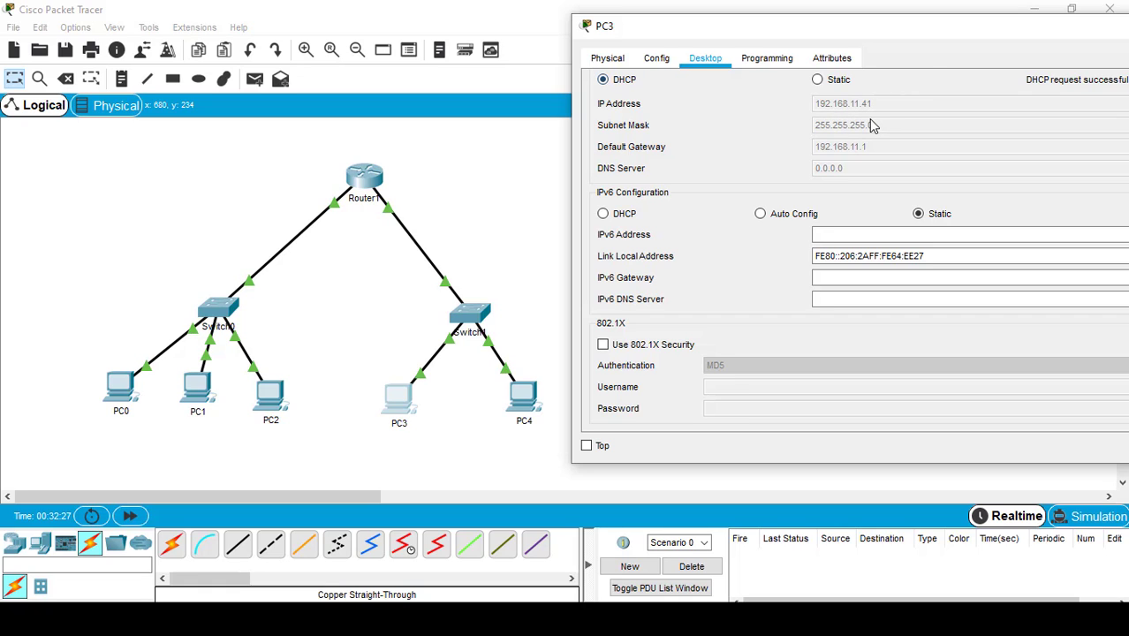
pyautogui.moveTo(926, 33); pyautogui.dragTo(643, 82)
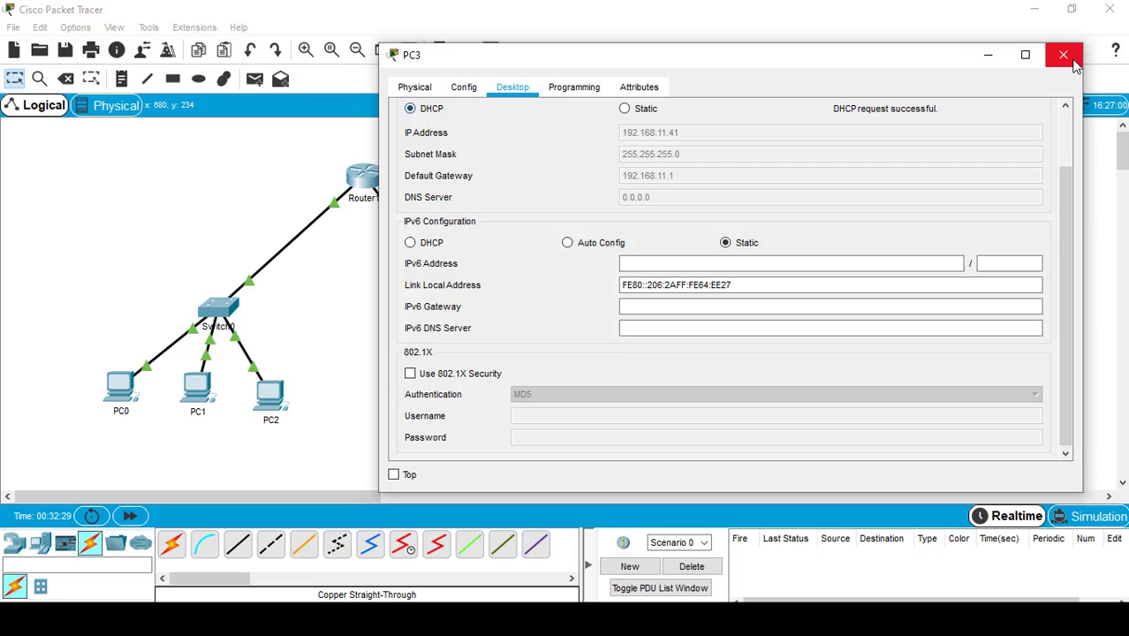
pyautogui.click(1030, 53)
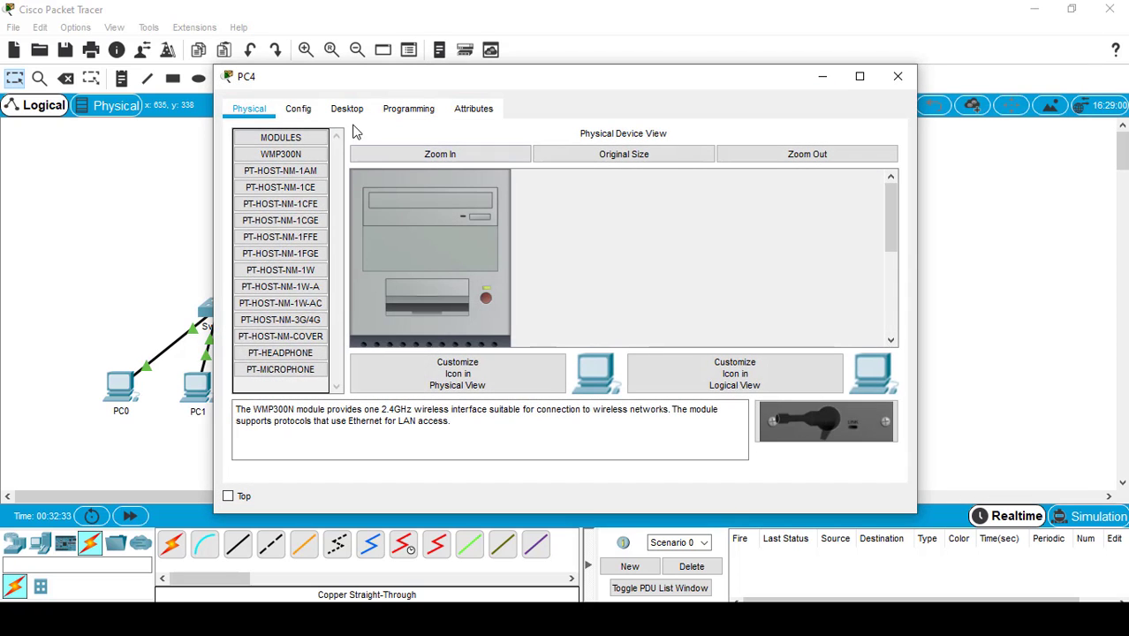
# - Switch PC4's IPv4 addressing to DHCP in its IP configuration, and close its window
pyautogui.click(346, 108)
pyautogui.click(277, 159)
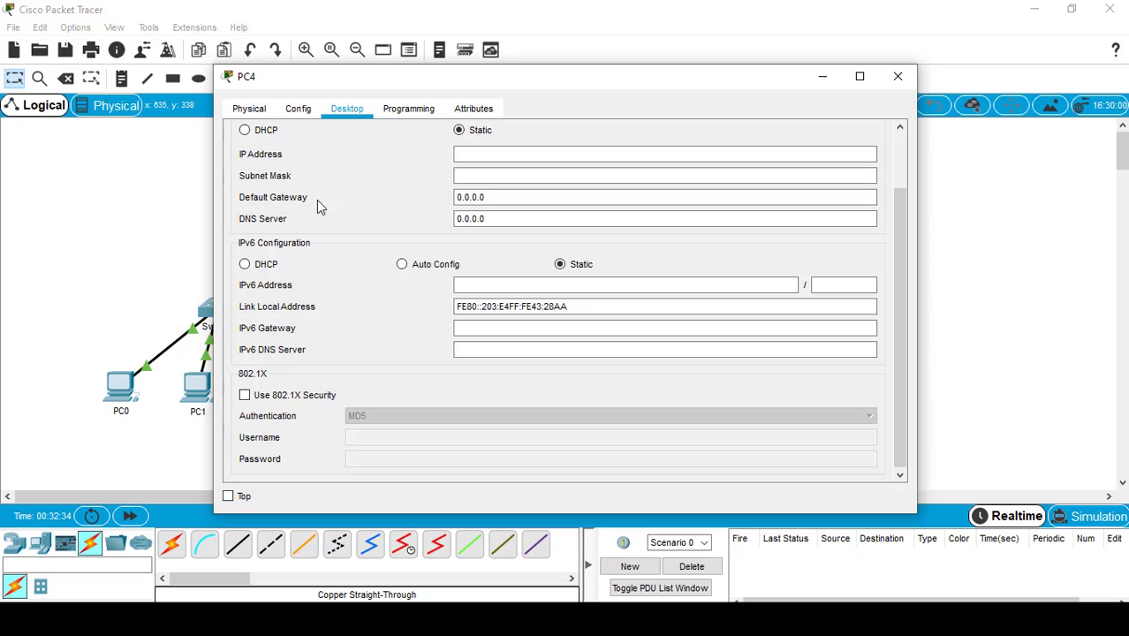
pyautogui.click(266, 133)
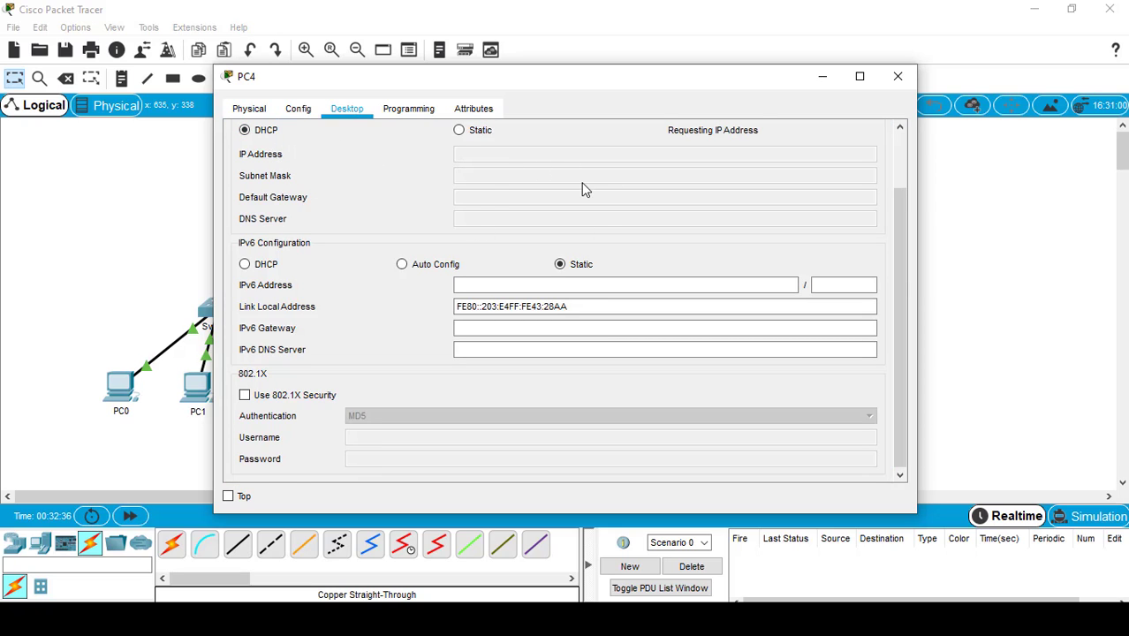
pyautogui.click(896, 76)
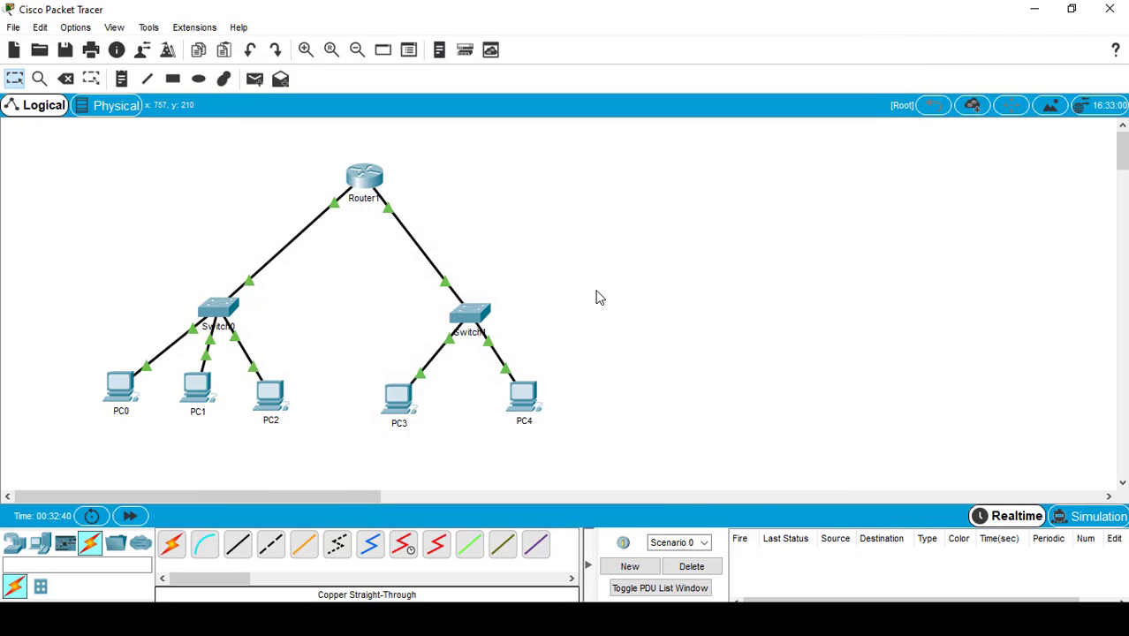
# - Send a simple PDU from PC3 to PC4 to test connectivity between the DHCP clients
pyautogui.click(256, 79)
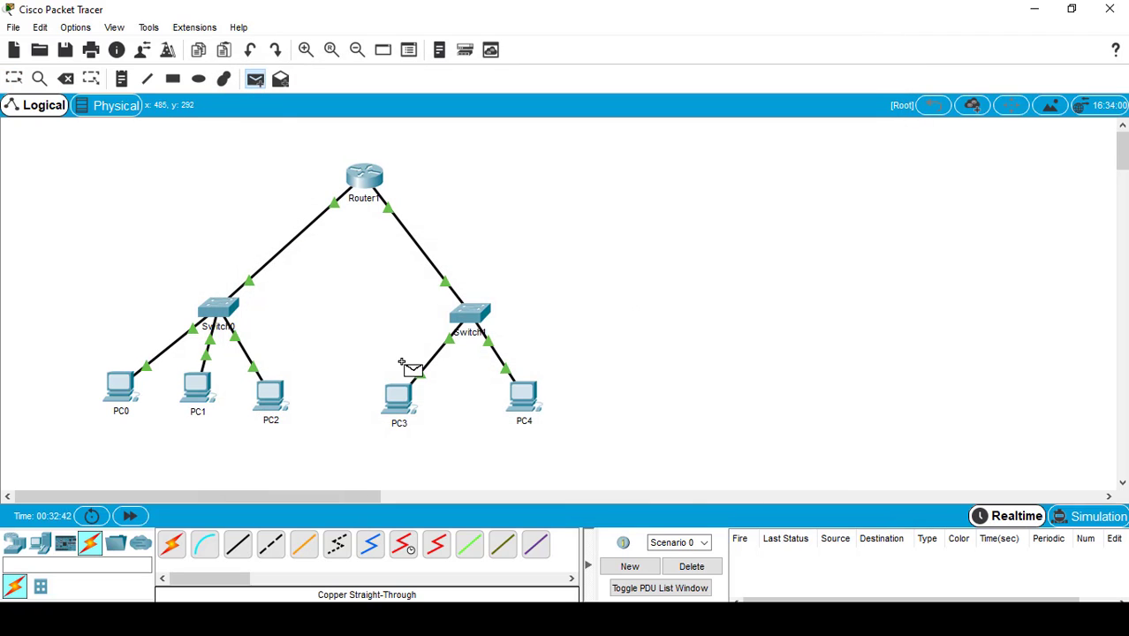
pyautogui.click(404, 407)
pyautogui.click(524, 399)
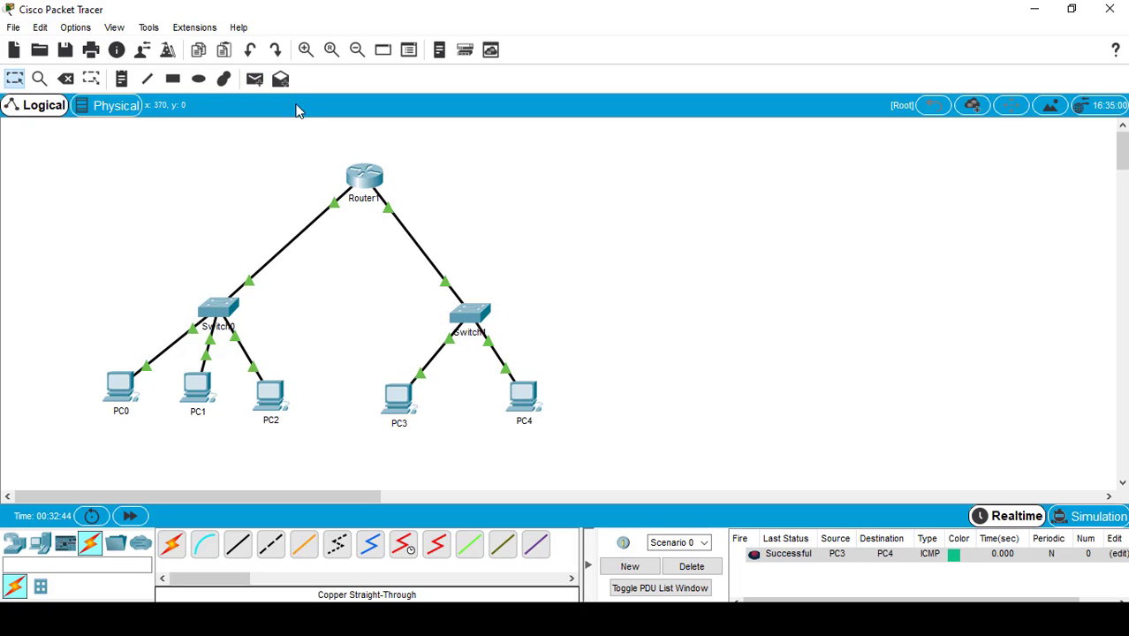
# - Send a simple PDU from PC3 to PC2 twice to test connectivity between the two networks
pyautogui.click(255, 79)
pyautogui.click(400, 400)
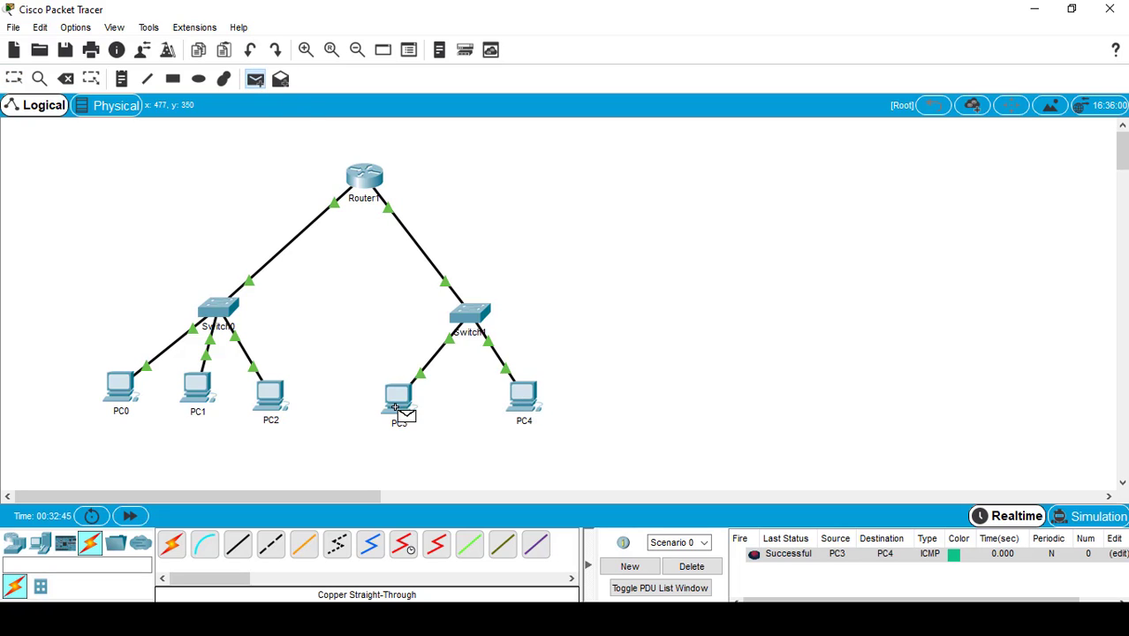
pyautogui.click(277, 396)
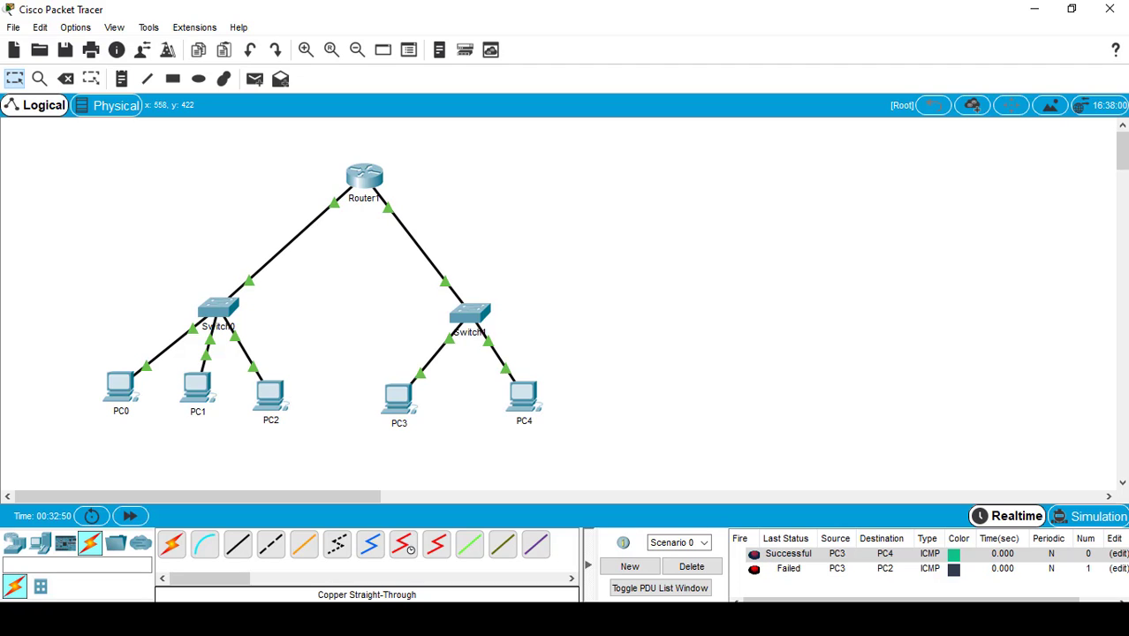
pyautogui.click(256, 79)
pyautogui.click(409, 399)
pyautogui.click(276, 397)
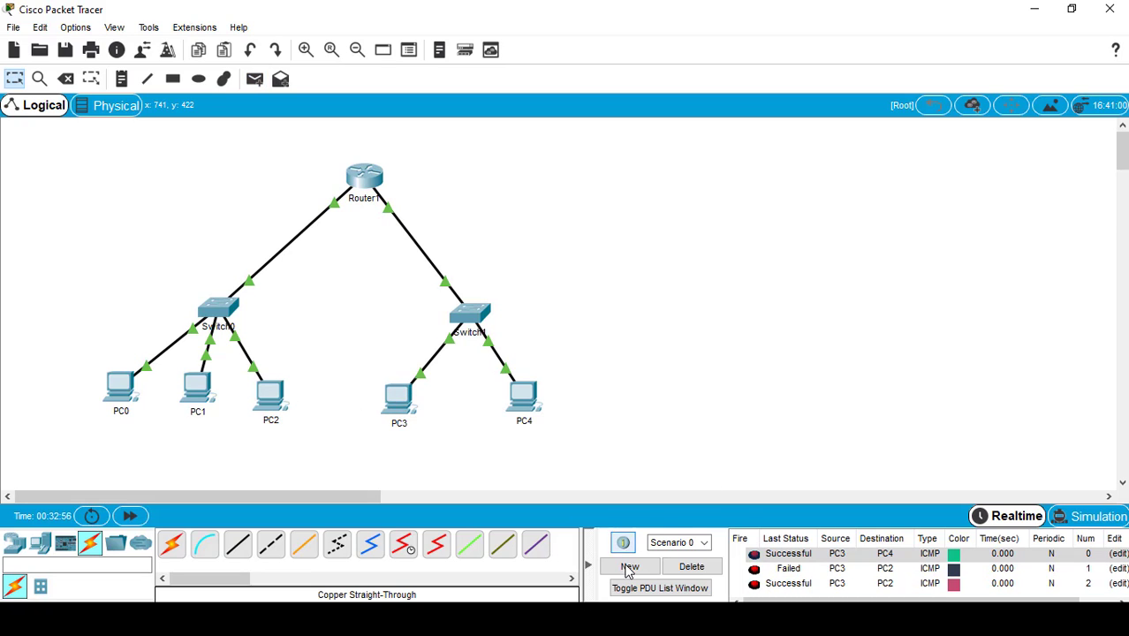
# - Delete the scenario's PDU results, send a simple PDU from PC4 to PC2, and return to the Select tool
pyautogui.click(694, 567)
pyautogui.click(256, 79)
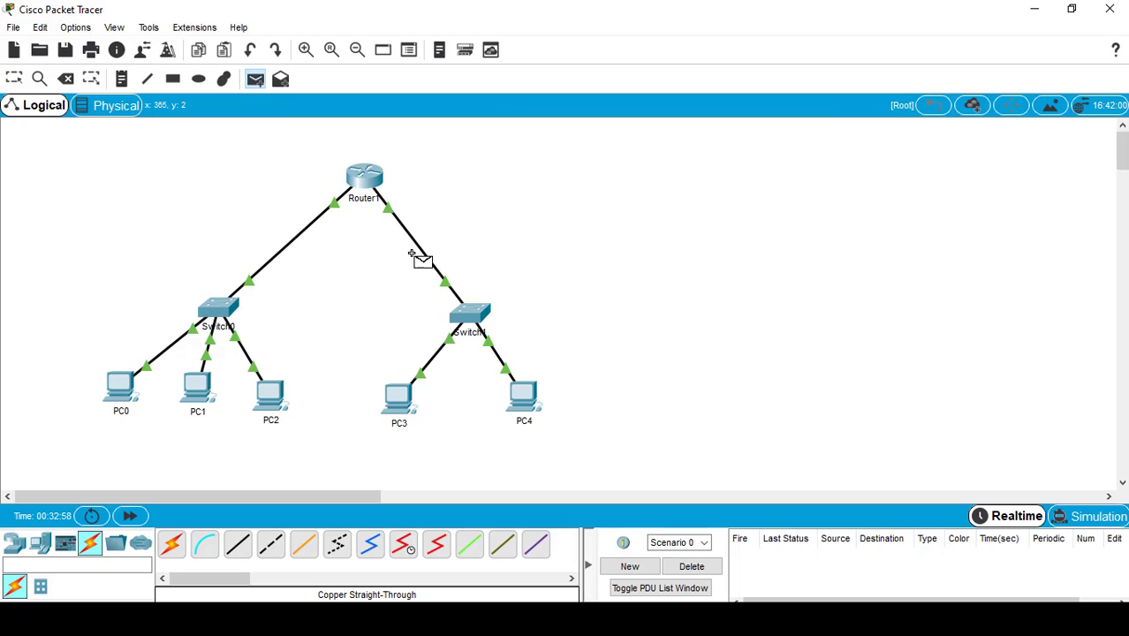
pyautogui.click(521, 403)
pyautogui.click(281, 404)
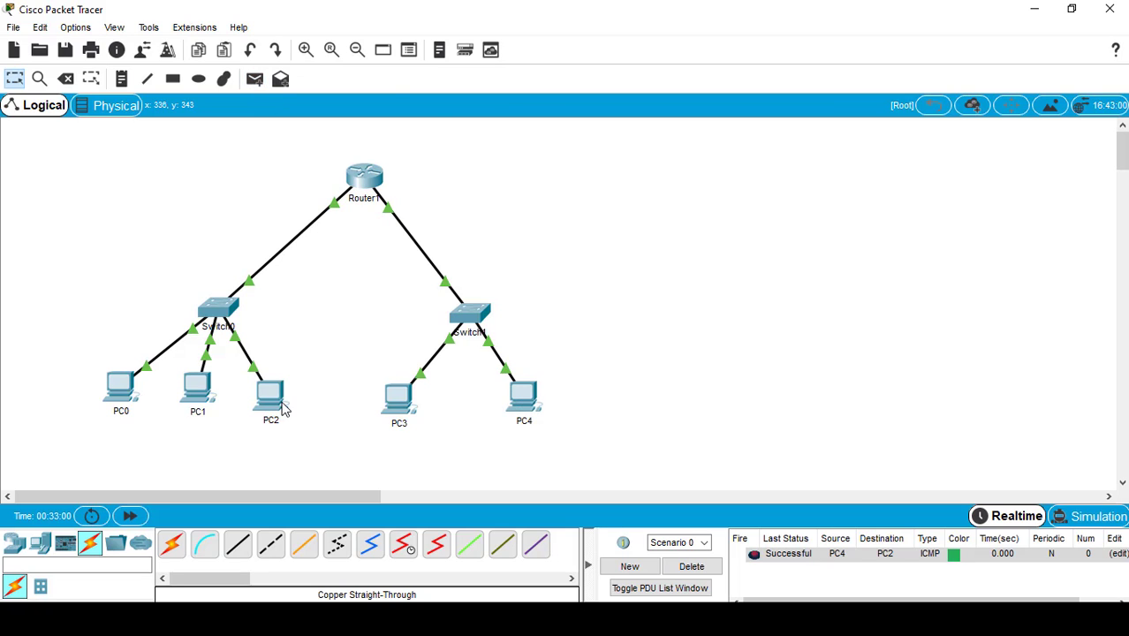
pyautogui.click(14, 79)
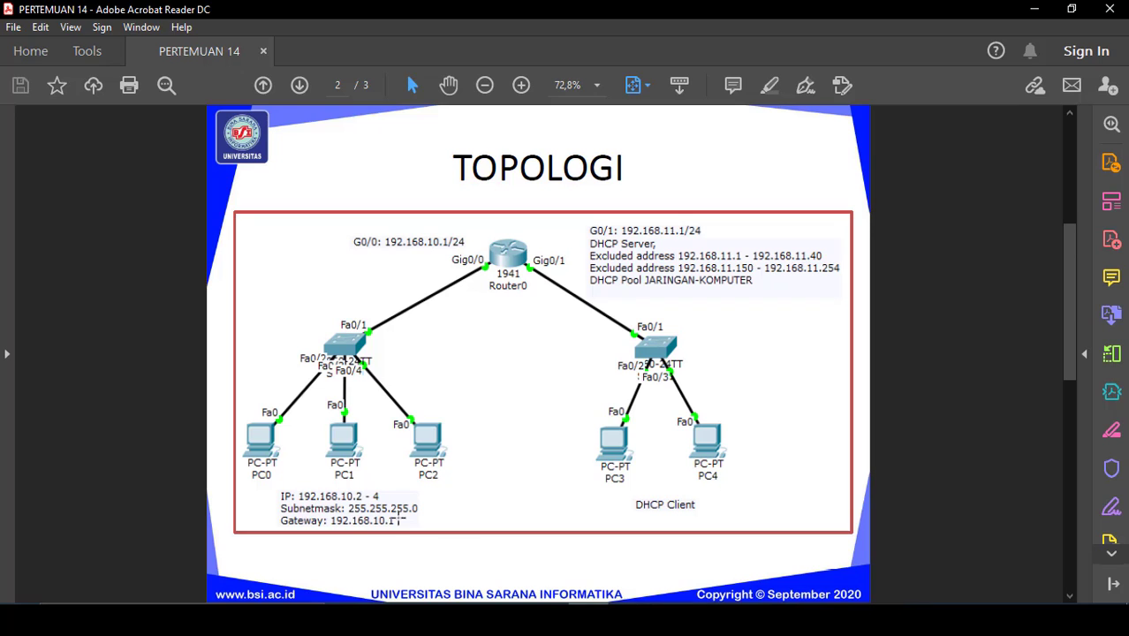
# - Switch back to Cisco Packet Tracer, copy Router1's running-config to startup-config in its CLI, and close the router window
pyautogui.scroll(-1, 584, 398)
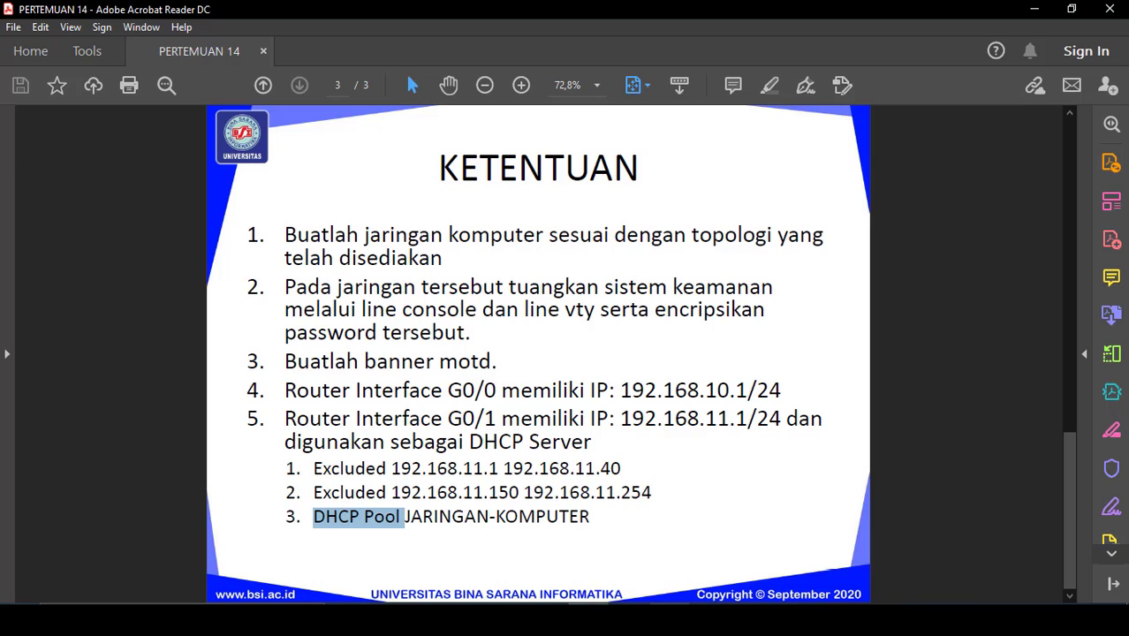
pyautogui.click(627, 620)
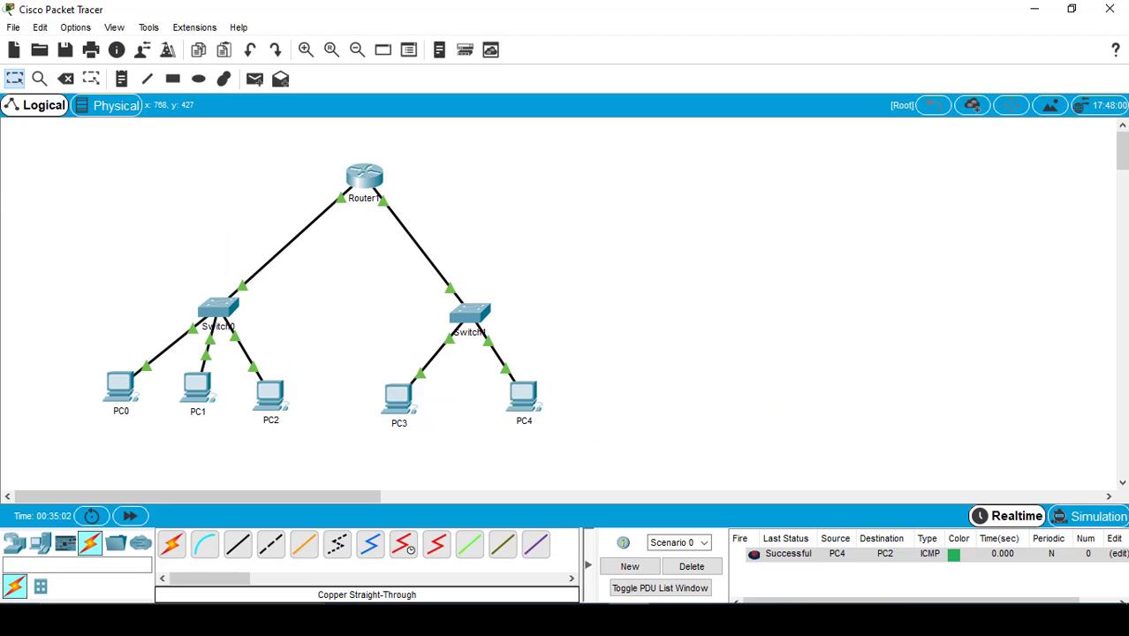
pyautogui.click(365, 180)
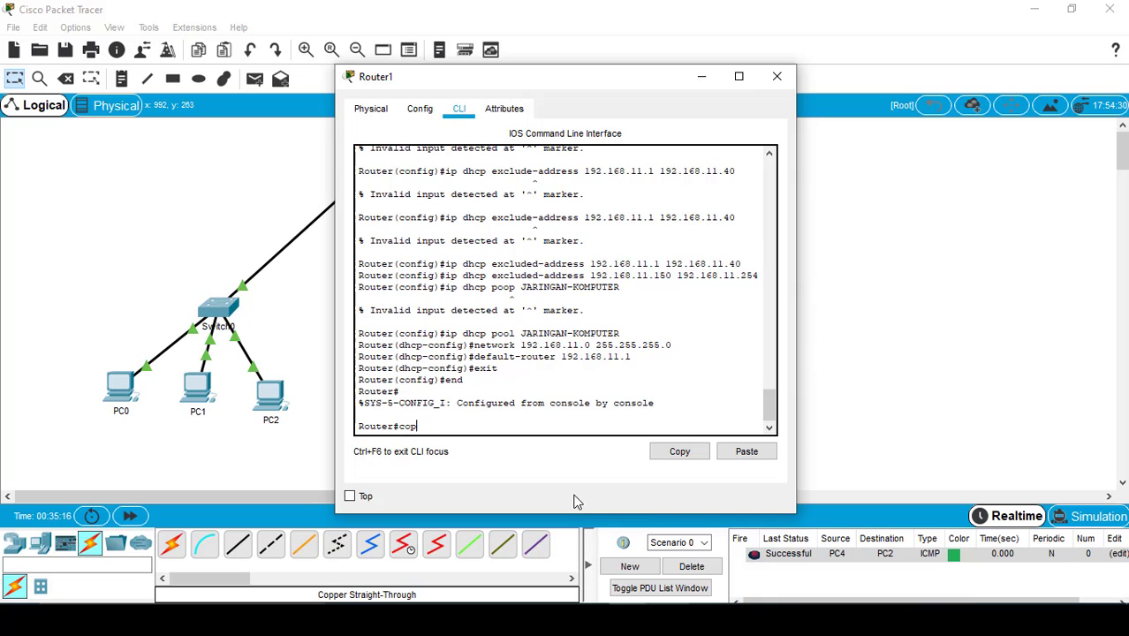
pyautogui.write('runn')
pyautogui.press('Tab')
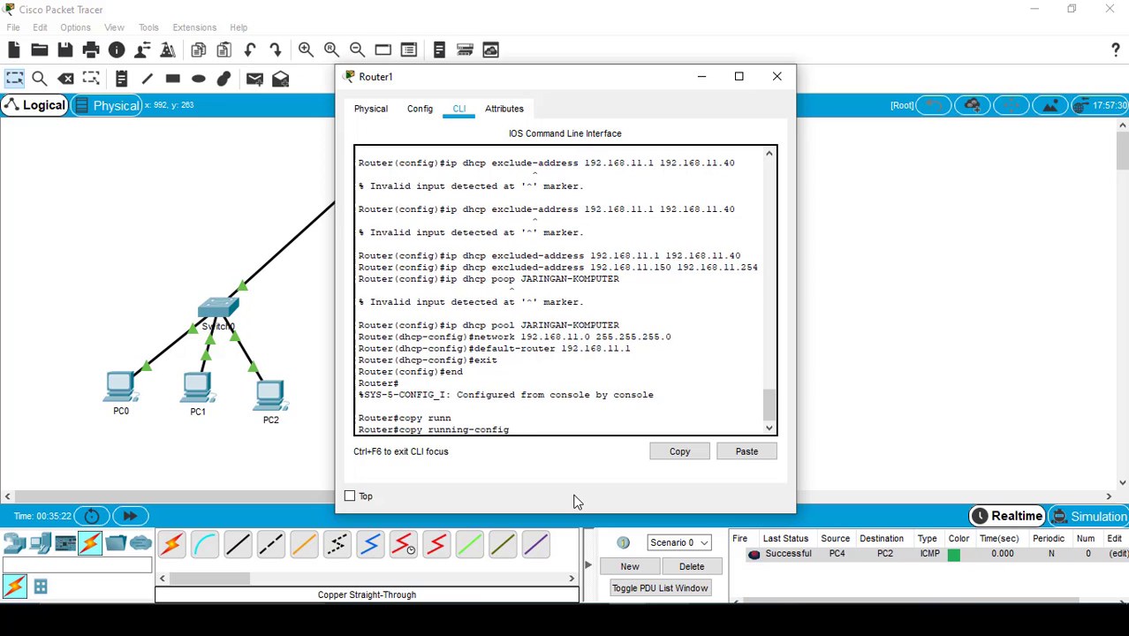
pyautogui.write('star')
pyautogui.press('Tab')
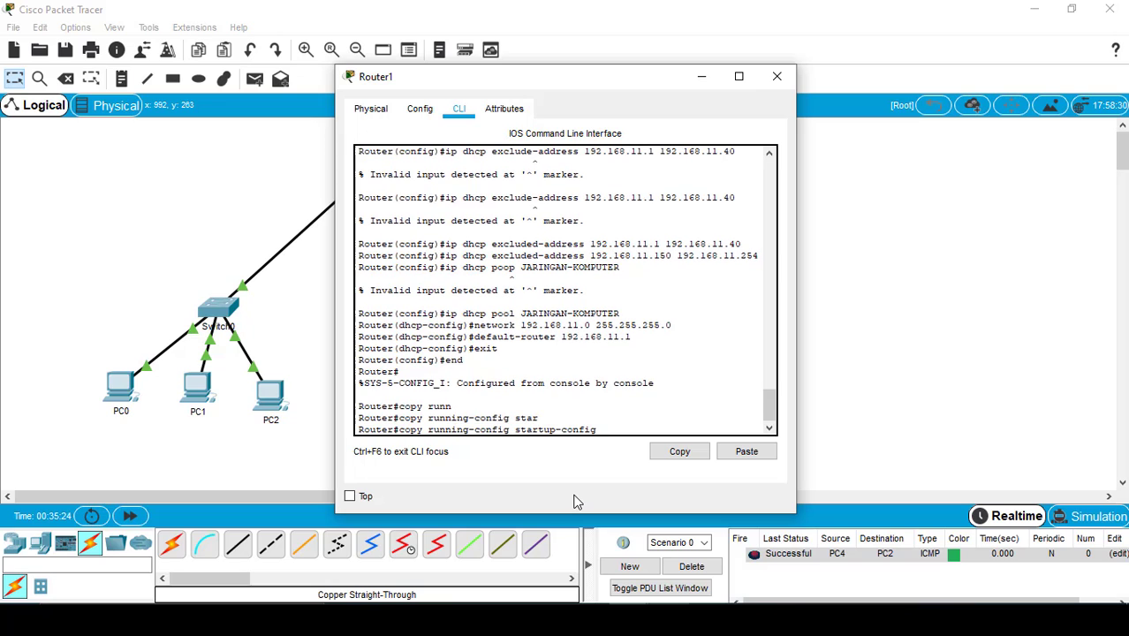
pyautogui.press('Return')
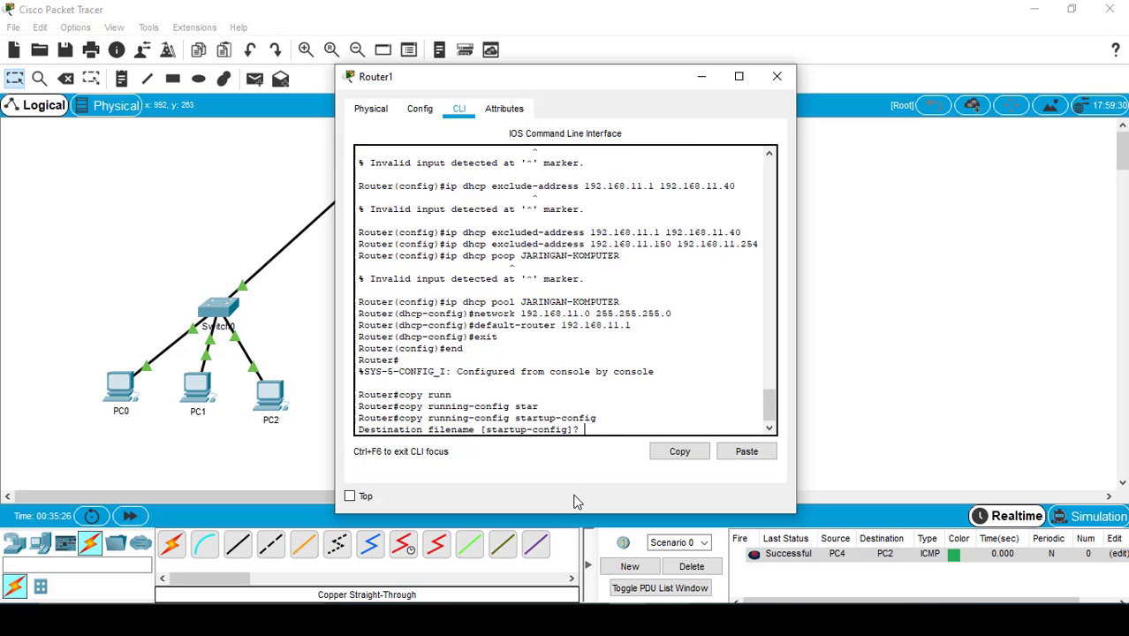
pyautogui.press('Return')
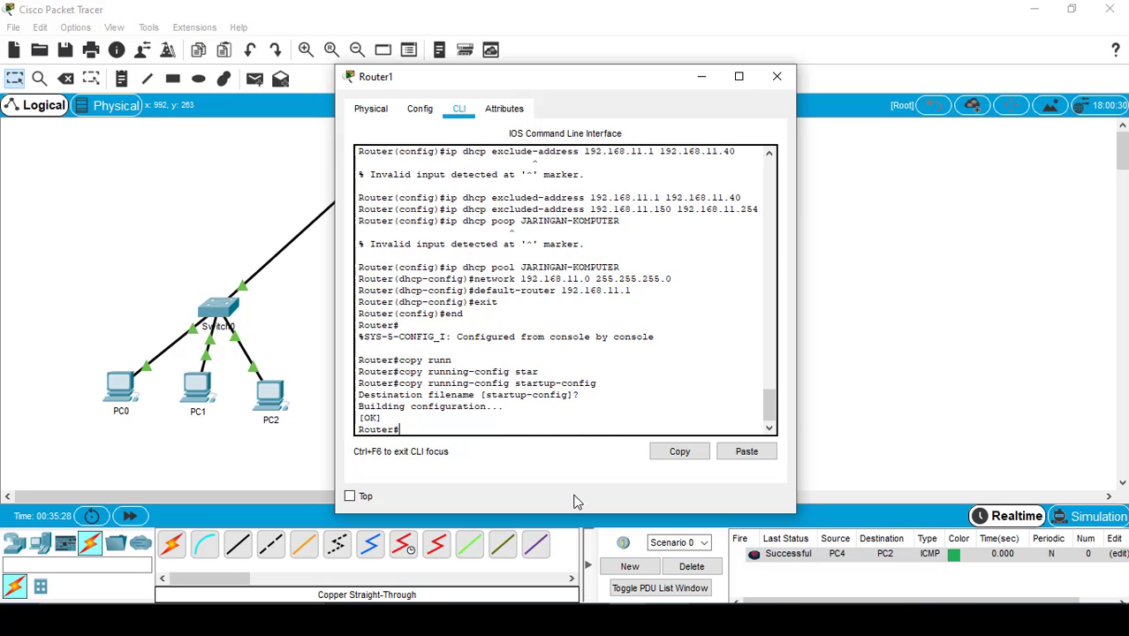
pyautogui.press('Return')
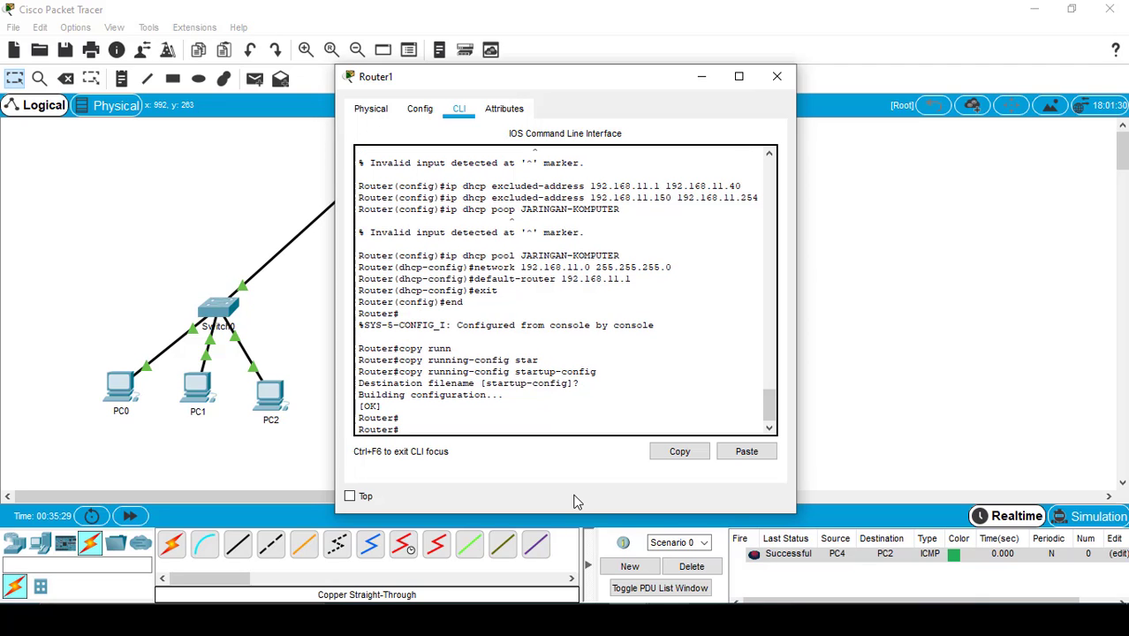
pyautogui.click(777, 78)
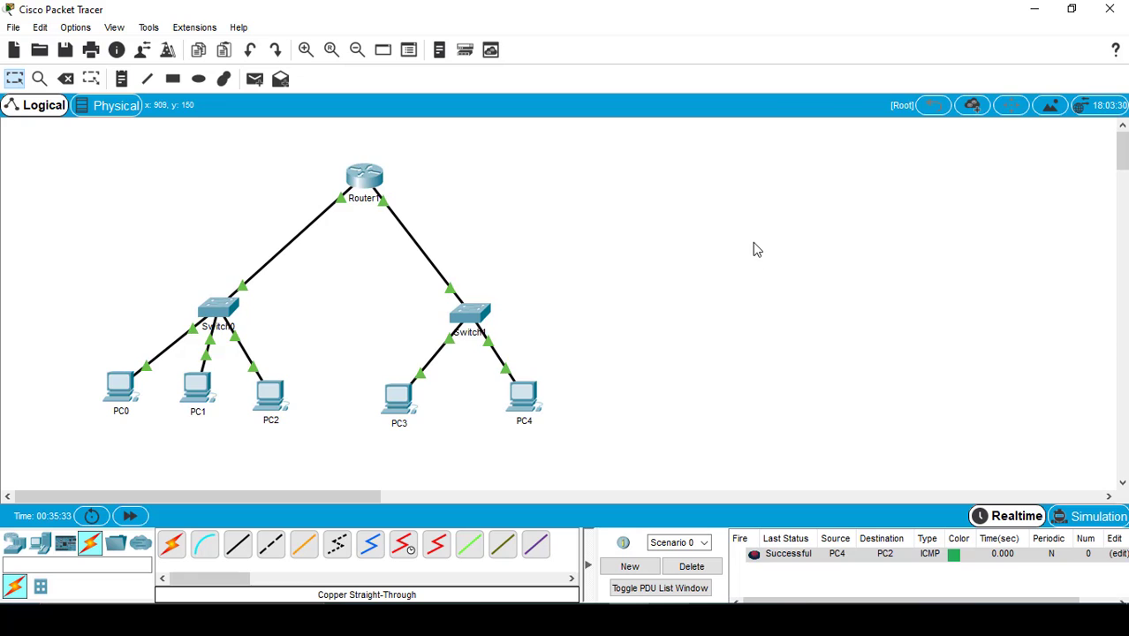
# - Switch to the PERTEMUAN 14 document in Adobe Acrobat Reader and review the TOPOLOGI page
pyautogui.hotkey('alt', 'Tab')
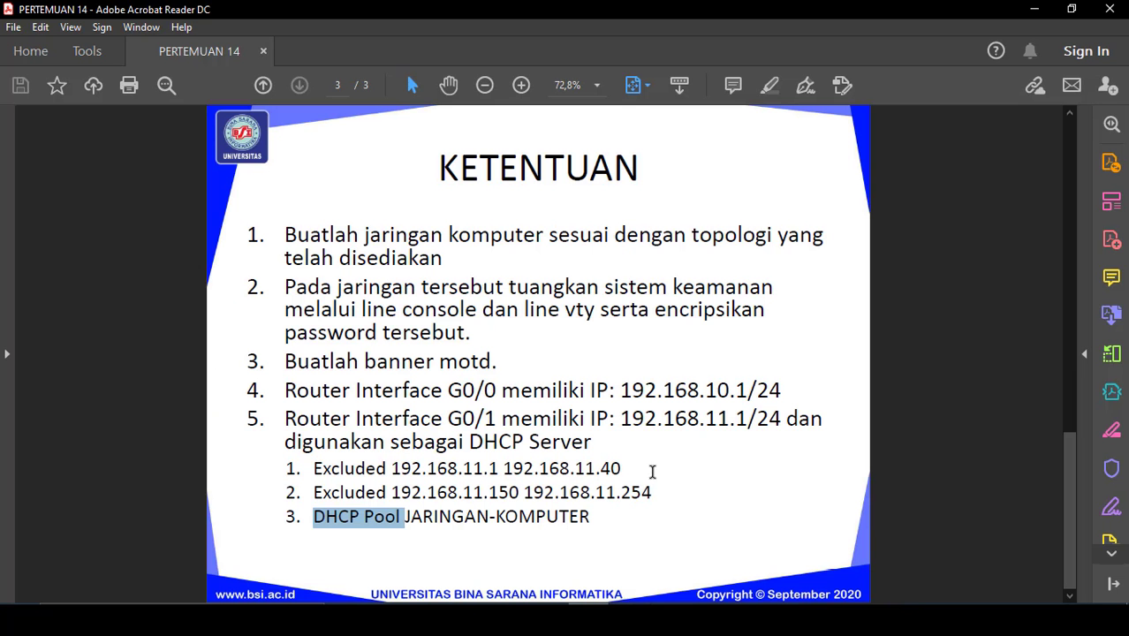
pyautogui.scroll(1, 585, 389)
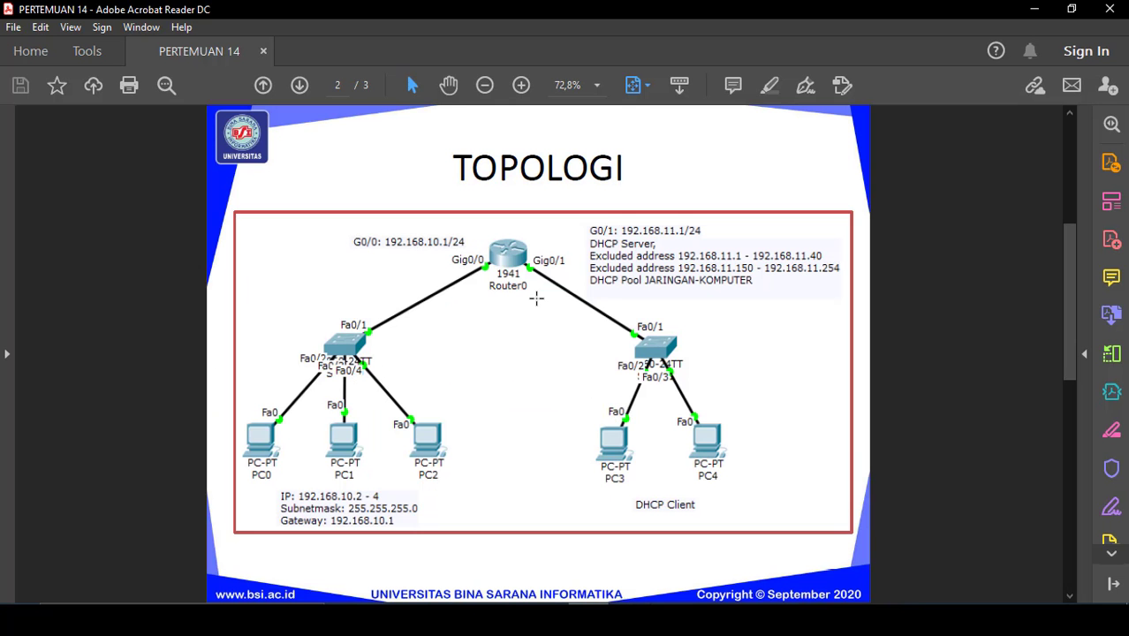